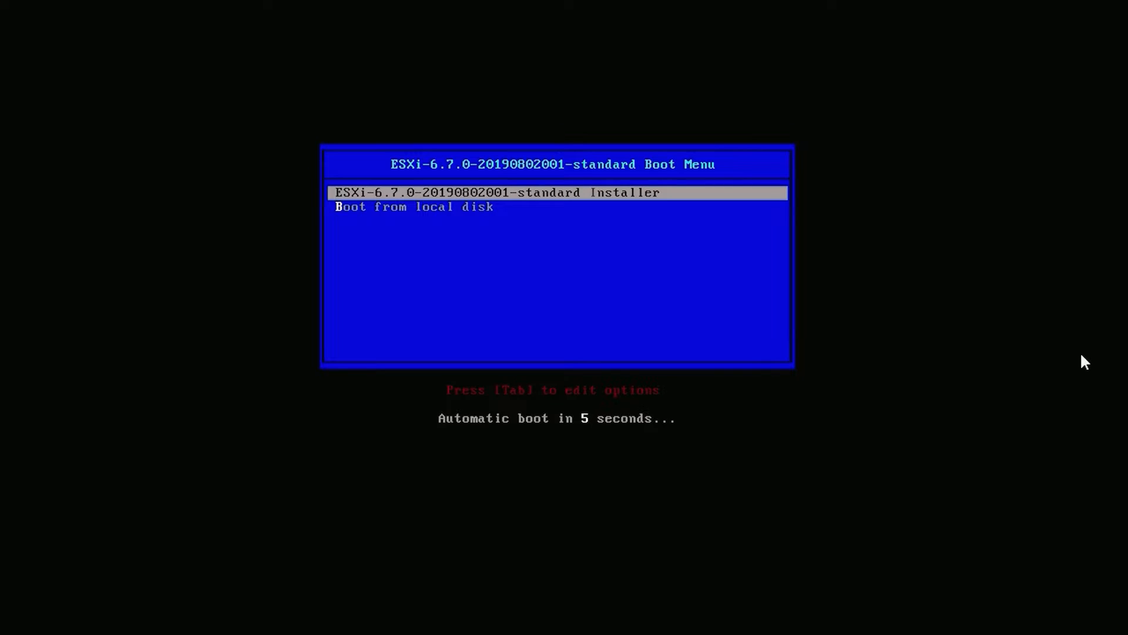
- Open the ESXi host's web interface at 192.168.50.215 and continue past the untrusted certificate warning
{"action": "key", "text": "Return"}
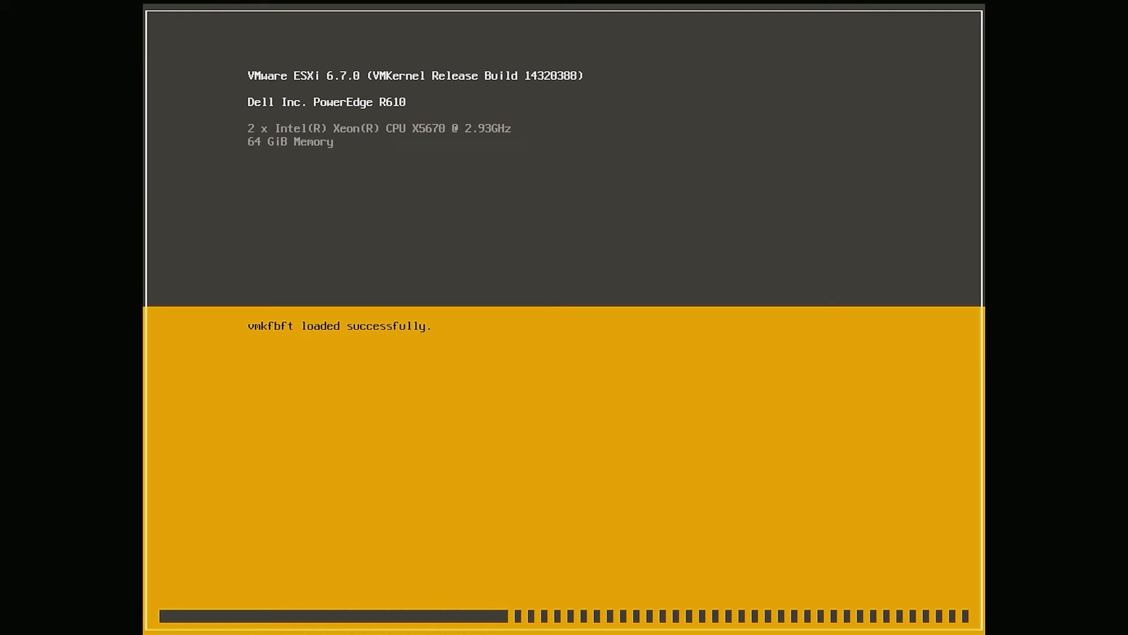
{"action": "type", "text": "19"}
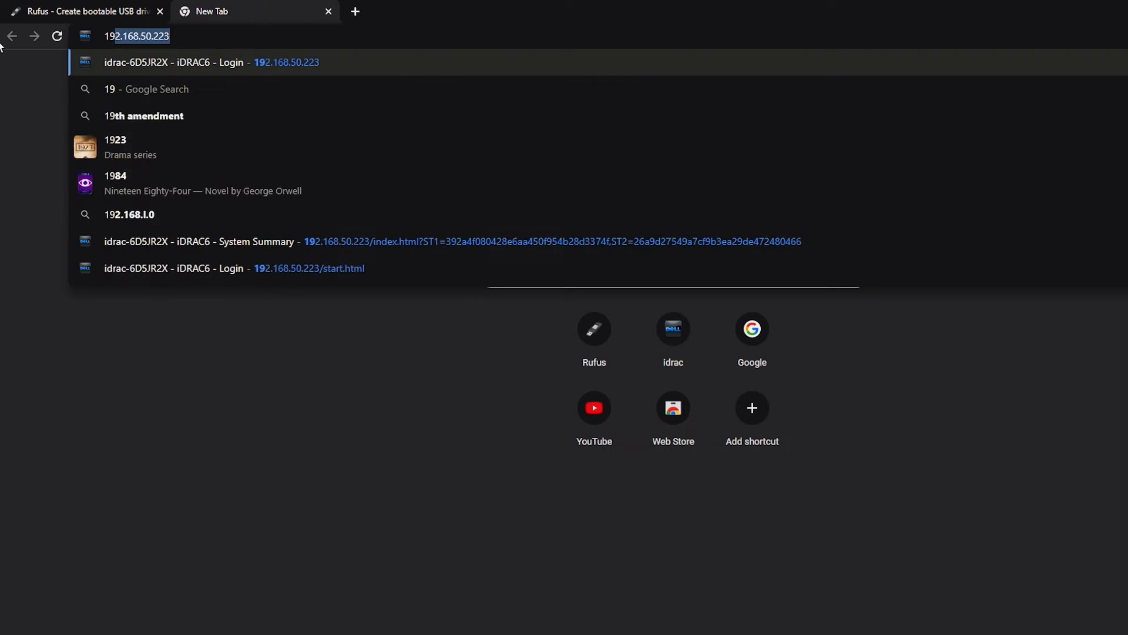
{"action": "type", "text": "2.168.50.215"}
{"action": "key", "text": "Return"}
{"action": "left_click", "coordinate": [555, 477]}
{"action": "left_click", "coordinate": [697, 521]}
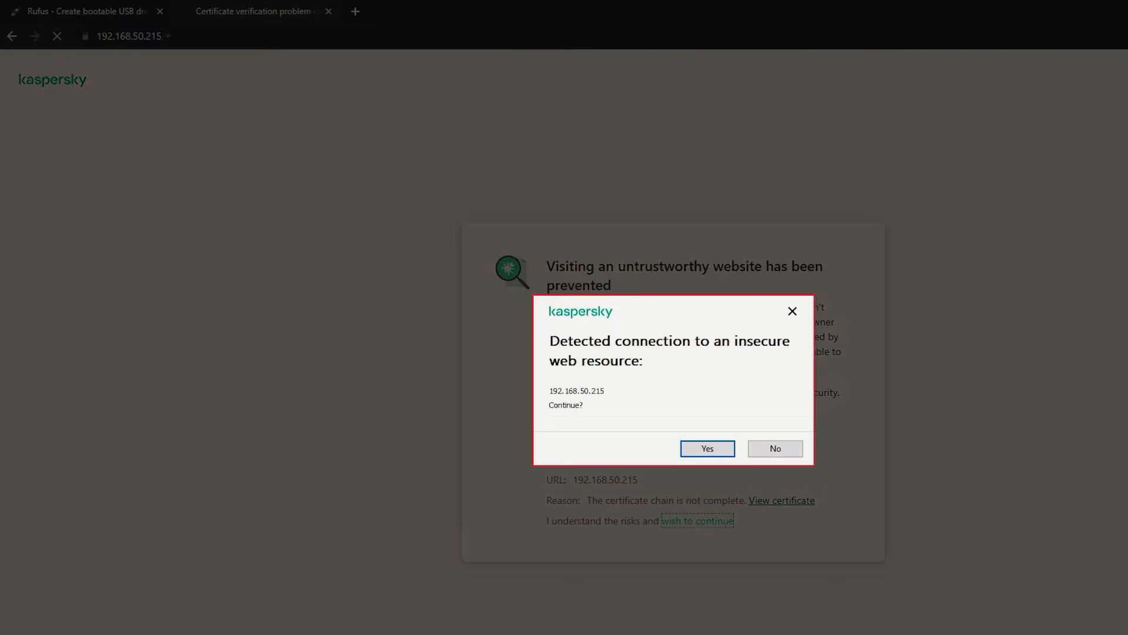
{"action": "left_click", "coordinate": [708, 448]}
- Log in to the ESXi web interface as root with the account password
{"action": "left_click", "coordinate": [179, 290]}
{"action": "type", "text": "root"}
{"action": "key", "text": "Tab"}
{"action": "type", "text": "••••••••"}
{"action": "key", "text": "Return"}
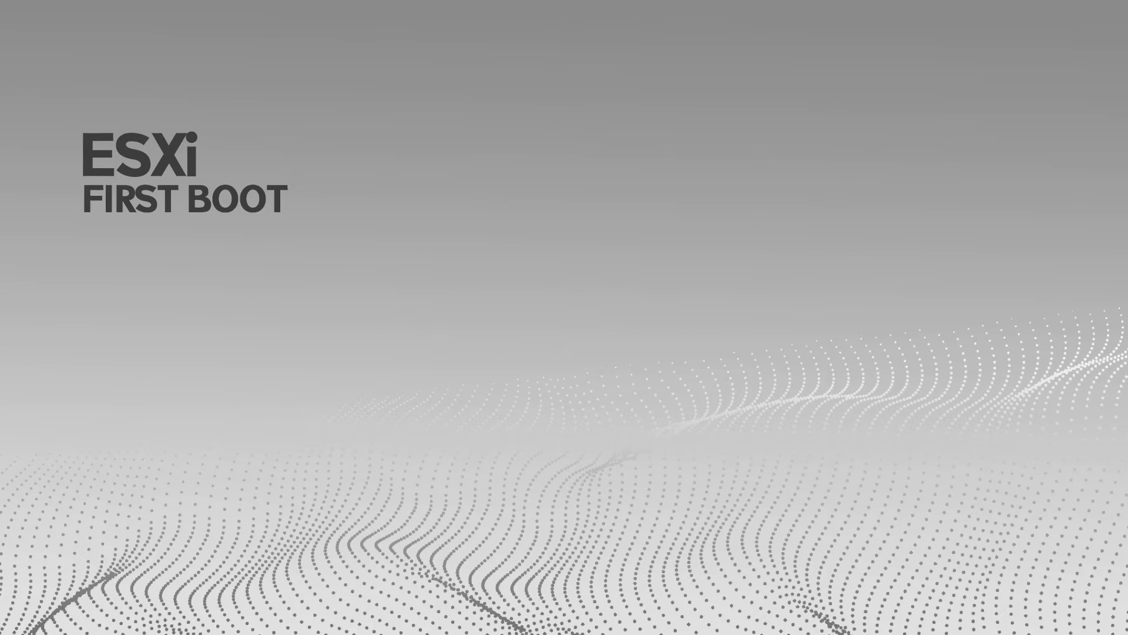
- Load 192.168.50.215 in the browser and sign in to the host as root with the account password
{"action": "type", "text": "192.168.50."}
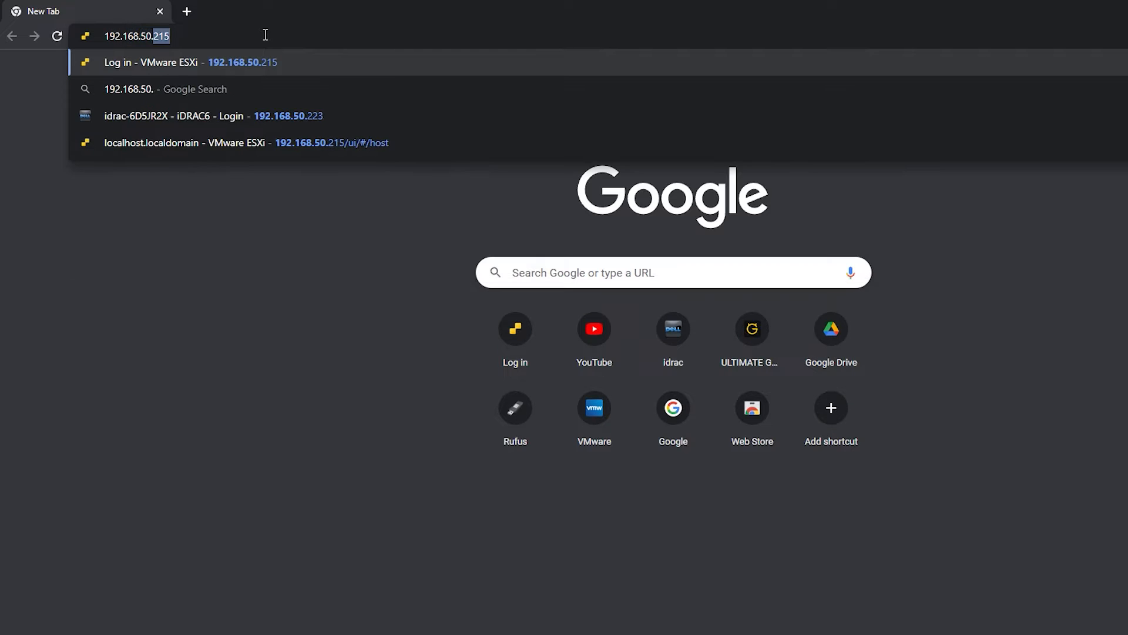
{"action": "type", "text": "215"}
{"action": "key", "text": "Return"}
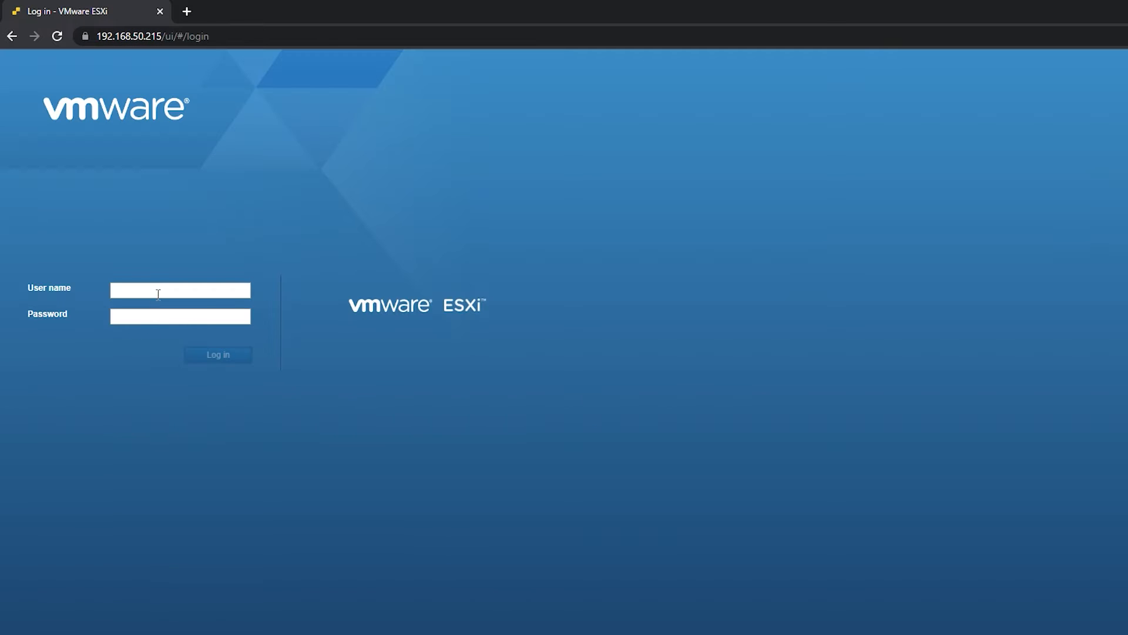
{"action": "left_click", "coordinate": [158, 294]}
{"action": "type", "text": "root"}
{"action": "key", "text": "Tab"}
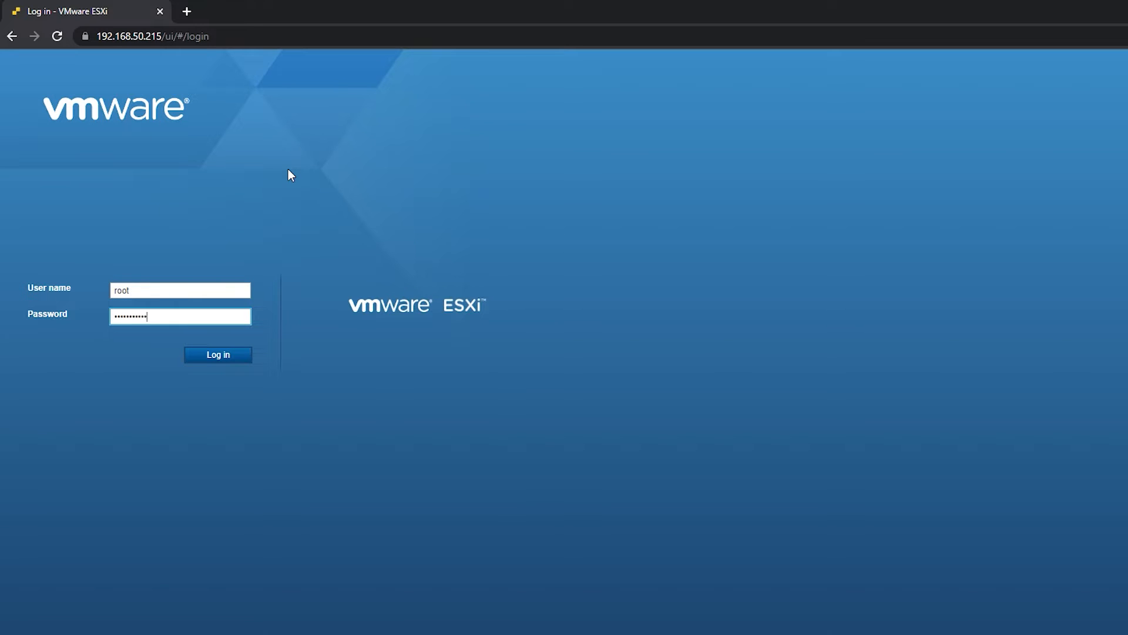
{"action": "key", "text": "Return"}
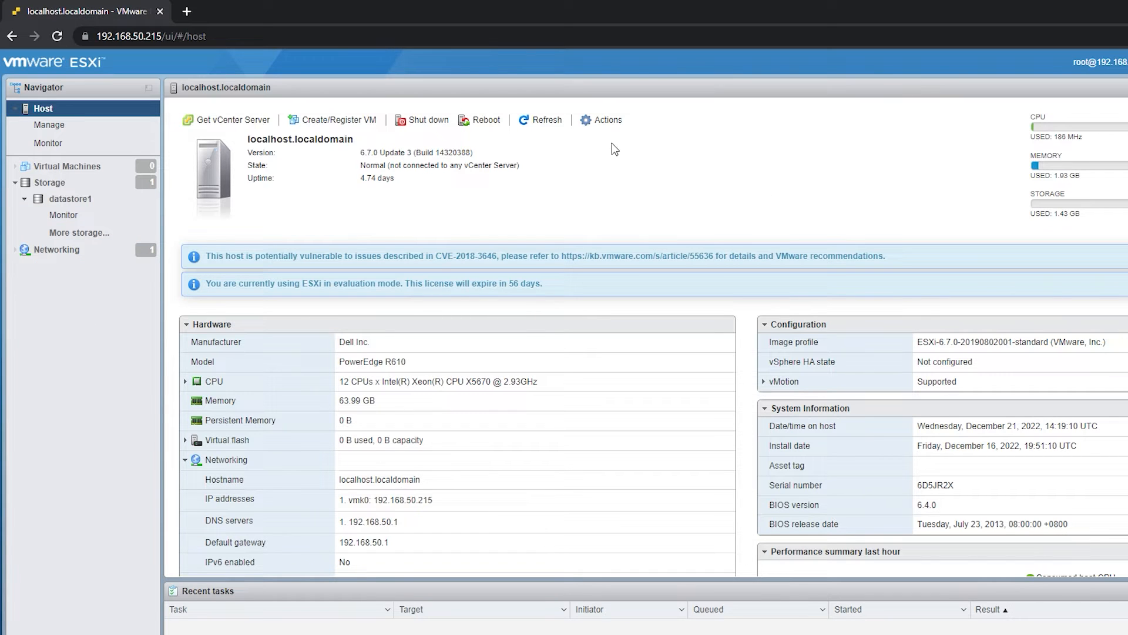
- Enable the Secure Shell (SSH) service on the host
{"action": "left_click", "coordinate": [606, 120]}
{"action": "mouse_move", "coordinate": [623, 222]}
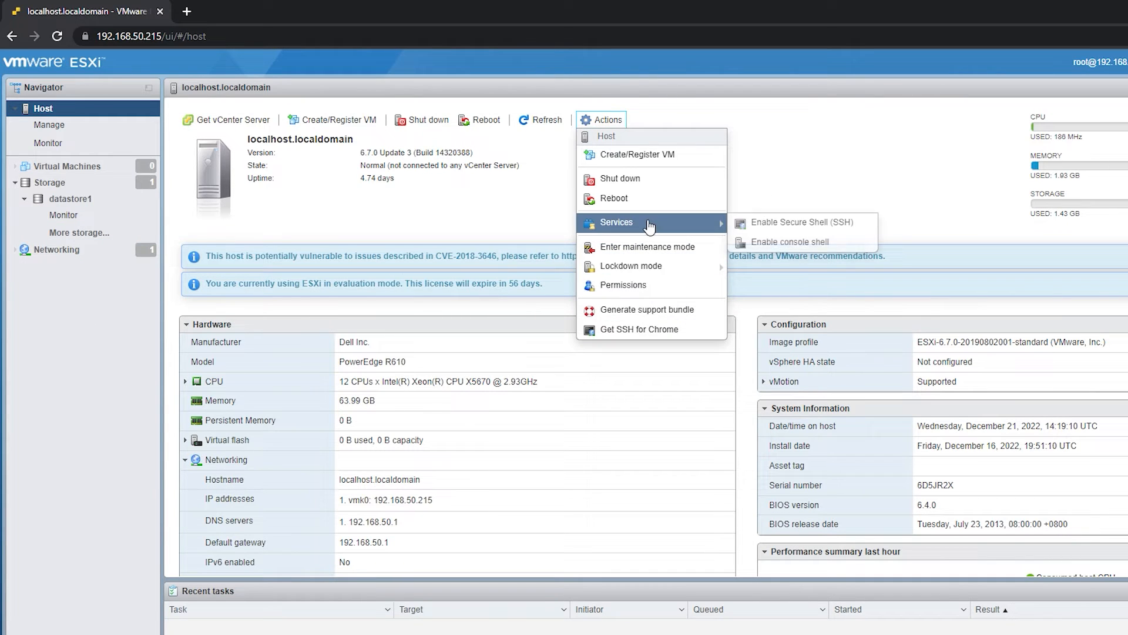
{"action": "left_click", "coordinate": [763, 221]}
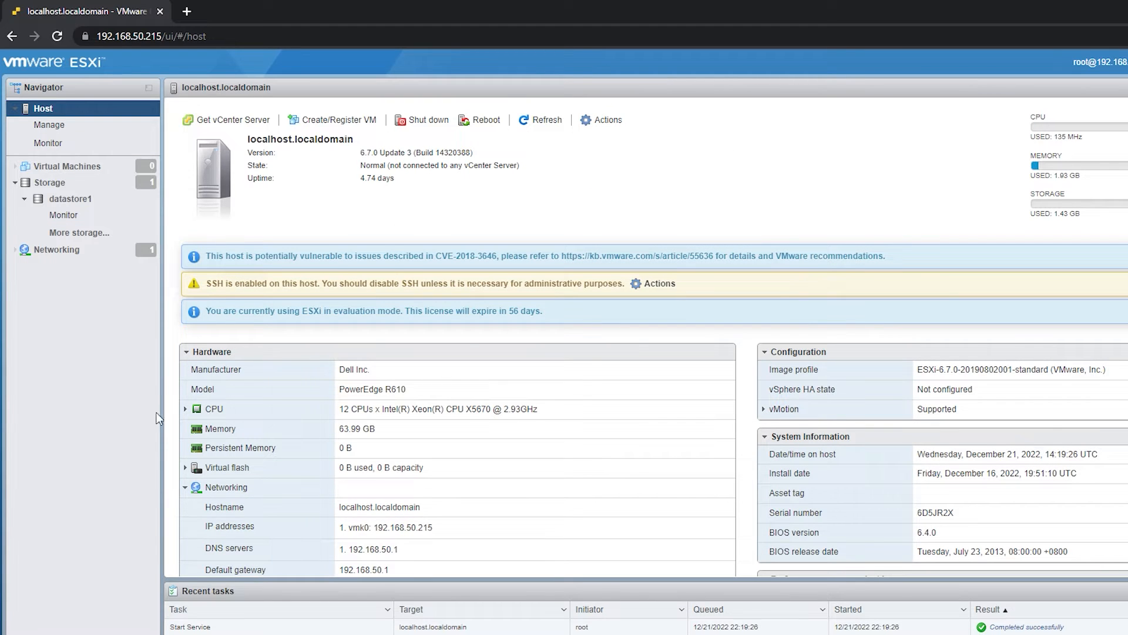
- Launch PuTTY and start an SSH session to 192.168.50.215
{"action": "key", "text": "super"}
{"action": "type", "text": "putty"}
{"action": "key", "text": "Return"}
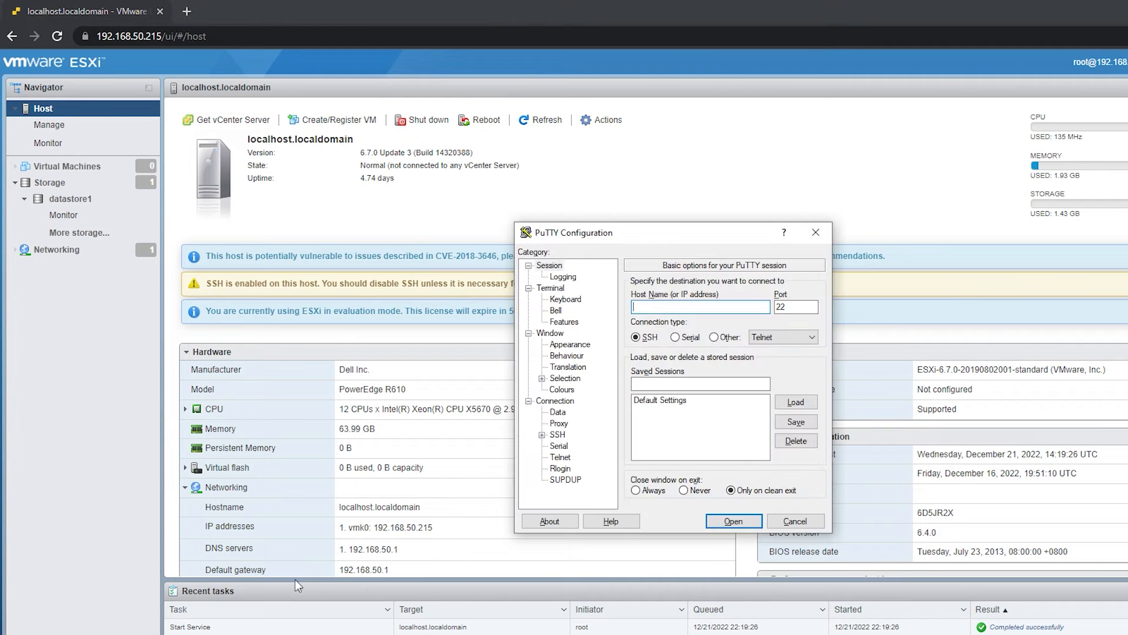
{"action": "type", "text": "192.168.50.215"}
{"action": "key", "text": "Return"}
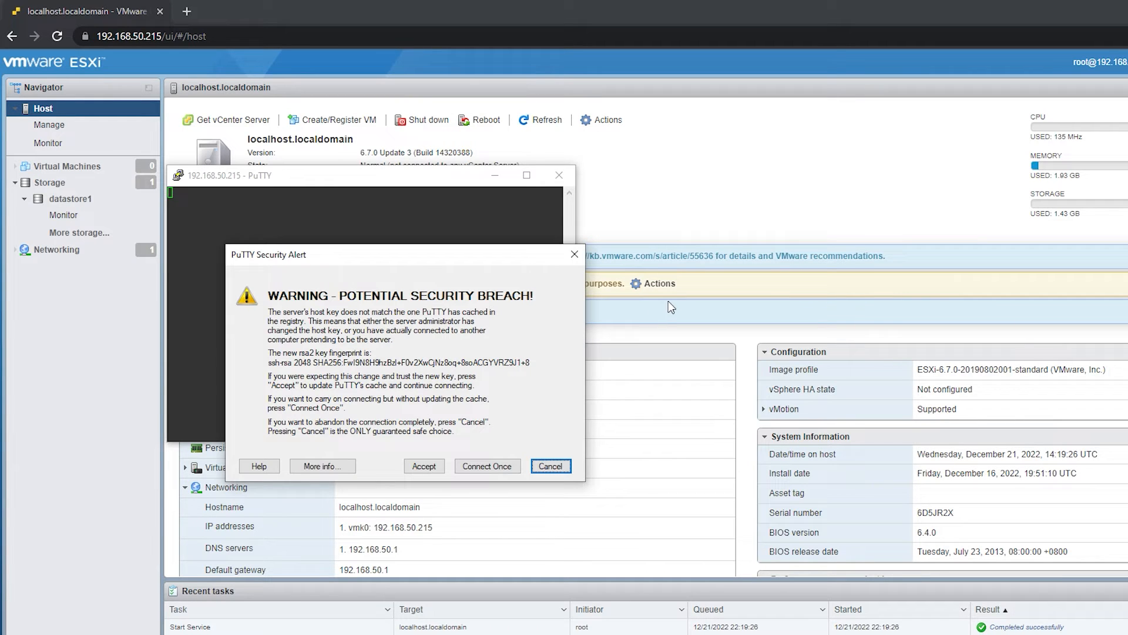
- Accept the host key for this connection only and log in to the SSH session as root with the account password
{"action": "left_click", "coordinate": [465, 467]}
{"action": "type", "text": "root"}
{"action": "key", "text": "Return"}
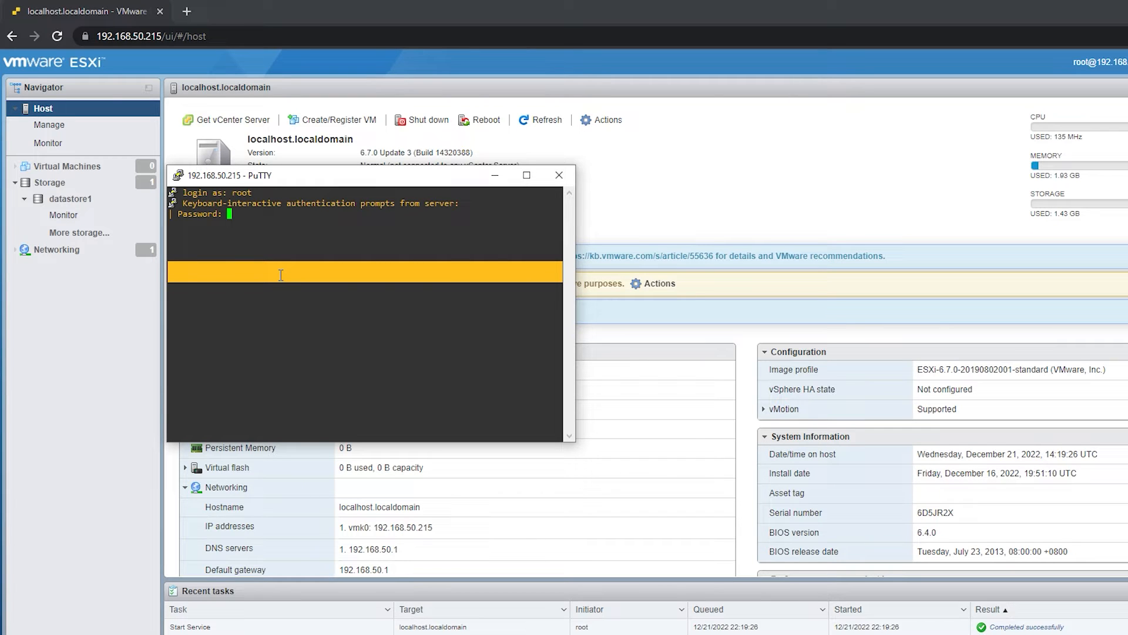
{"action": "key", "text": "Return"}
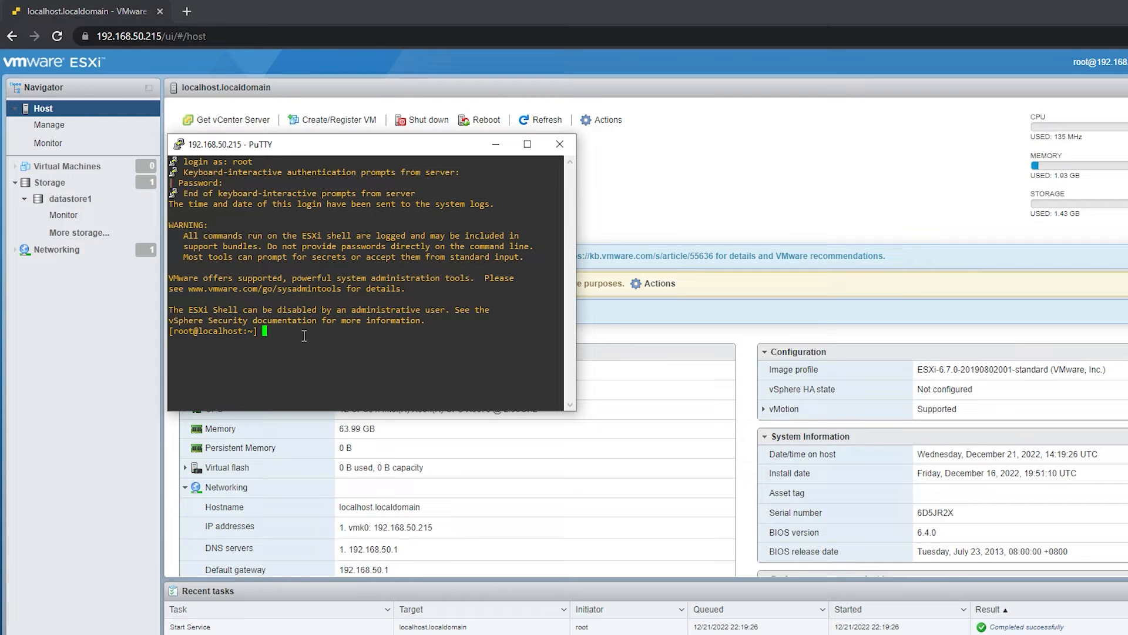
- Check the hyperthreading mitigation setting by running "esxcli system settings kernel list -o hyperthreadingMitigation"
{"action": "type", "text": "esx"}
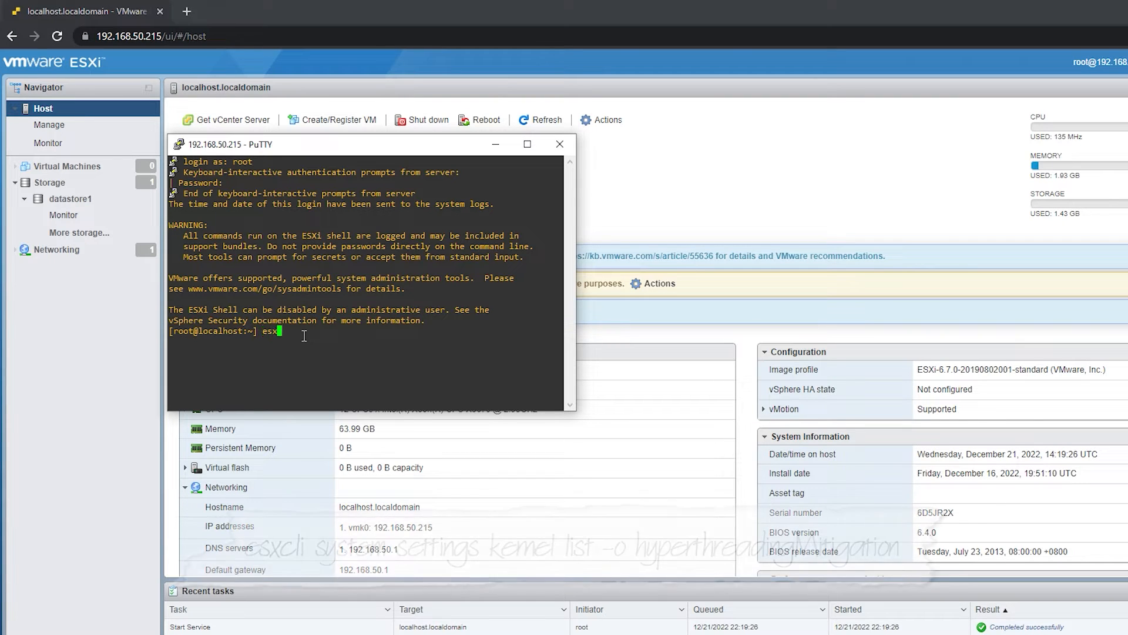
{"action": "type", "text": "cli syste"}
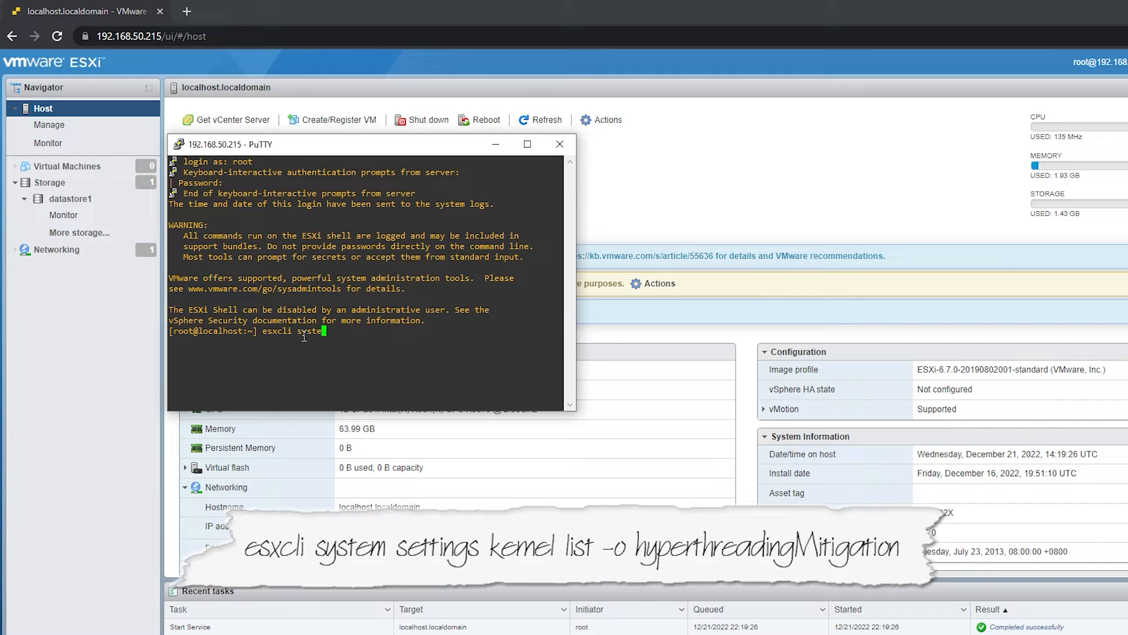
{"action": "type", "text": "m settings kernel list -o hyperth"}
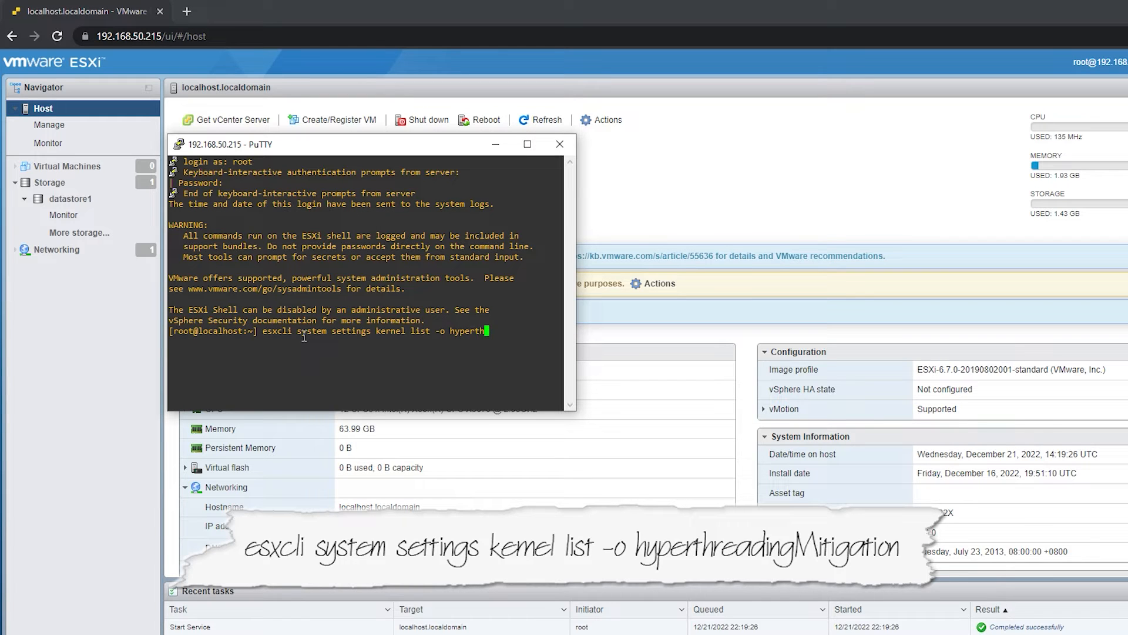
{"action": "type", "text": "readingMitigation"}
{"action": "key", "text": "Return"}
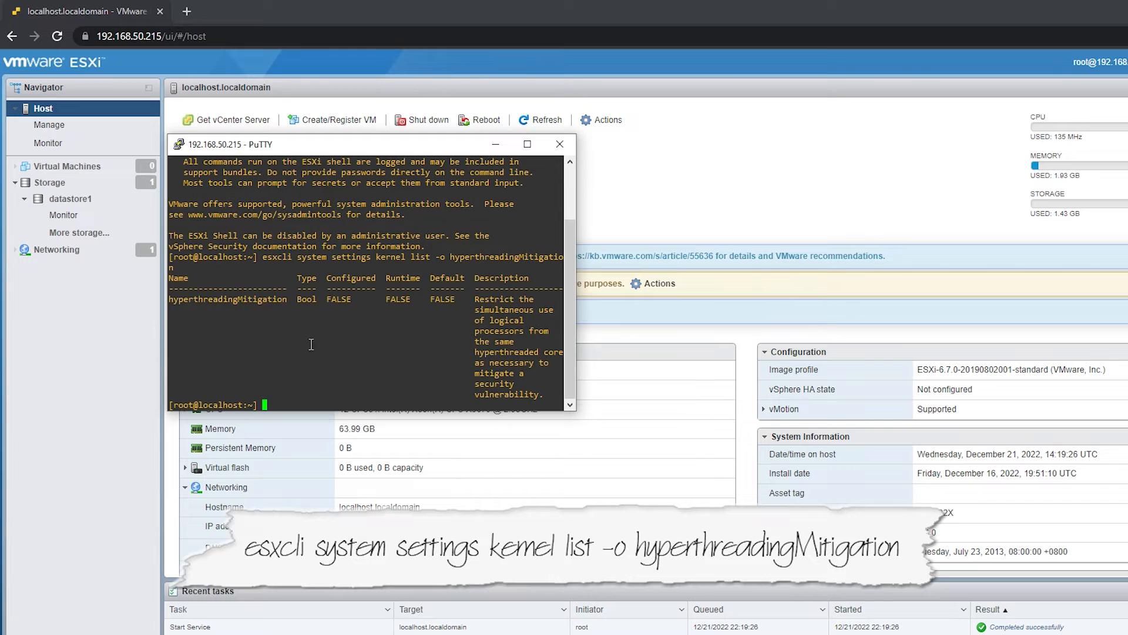
- Widen the terminal window and run "esxcli system settings kernel set -s hyperthreadingMitigation -v TRUE"
{"action": "left_click_drag", "start_coordinate": [576, 407], "coordinate": [655, 407]}
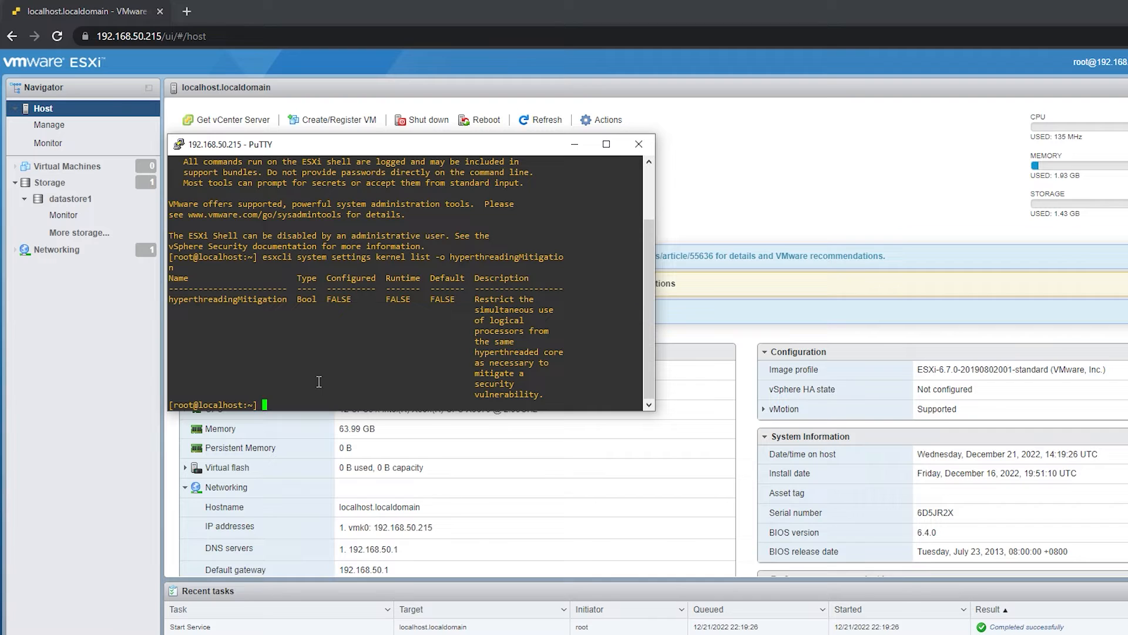
{"action": "type", "text": "esxcli system settings kerl"}
{"action": "key", "text": "BackSpace"}
{"action": "type", "text": "nel set -s"}
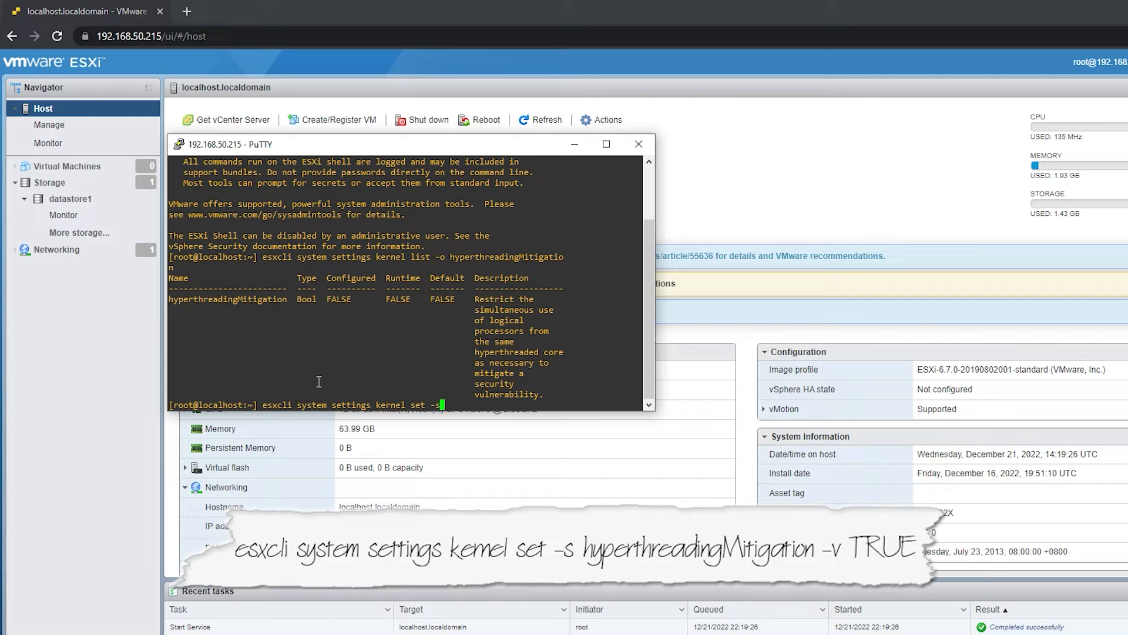
{"action": "type", "text": " hyperthreadingMitigation -v TRUE"}
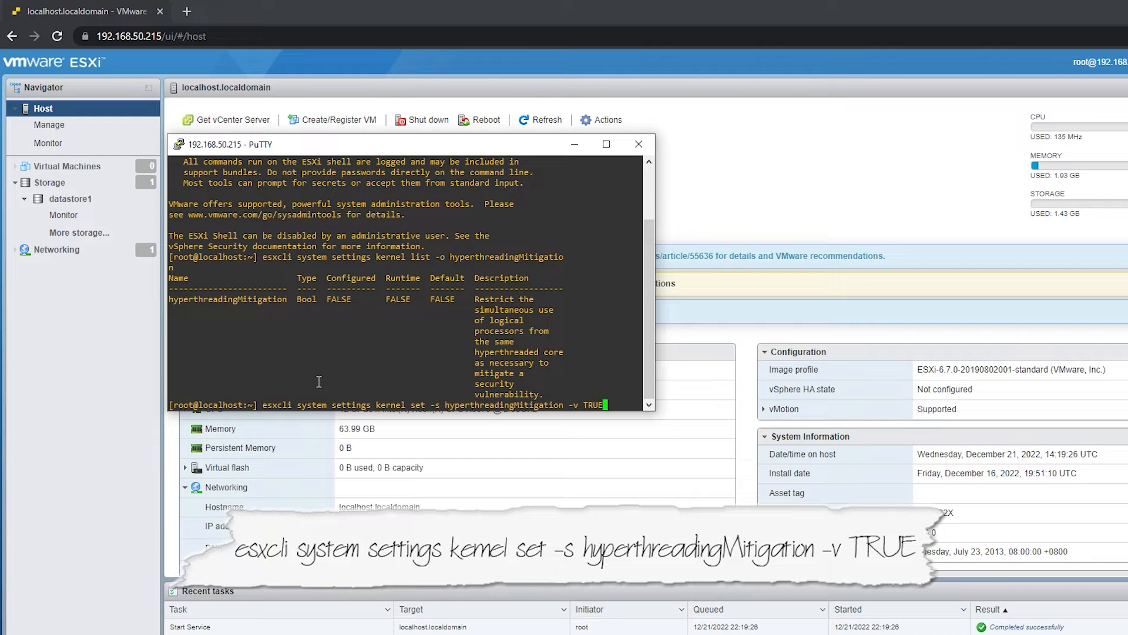
{"action": "key", "text": "Return"}
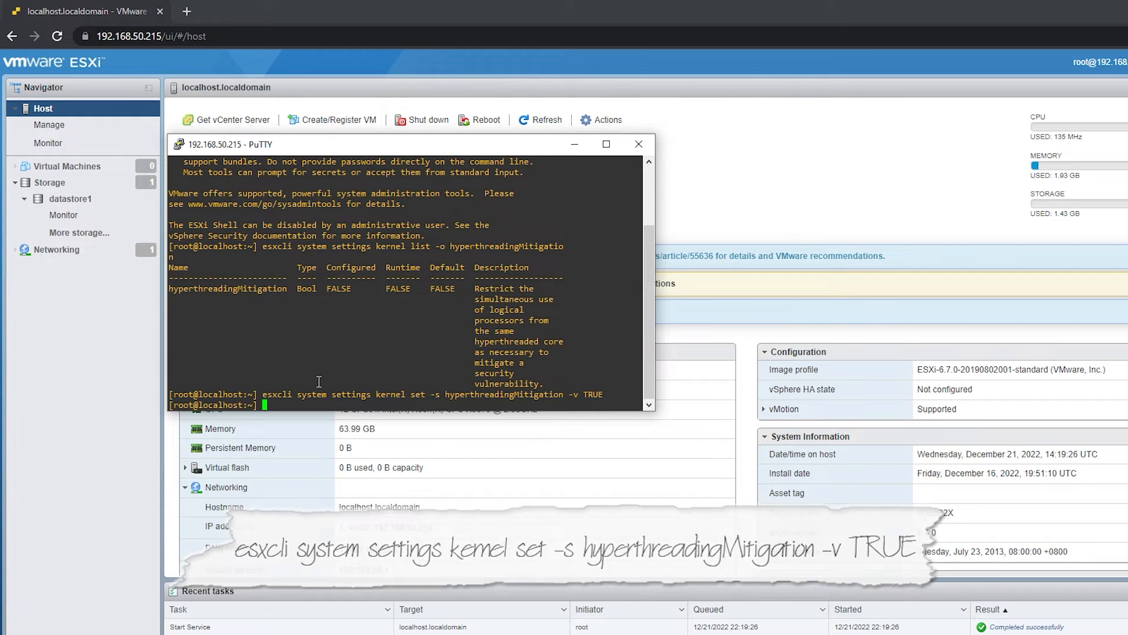
- Rerun the kernel list command to verify the configured hyperthreadingMitigation value
{"action": "key", "text": "Up"}
{"action": "key", "text": "Up"}
{"action": "key", "text": "Return"}
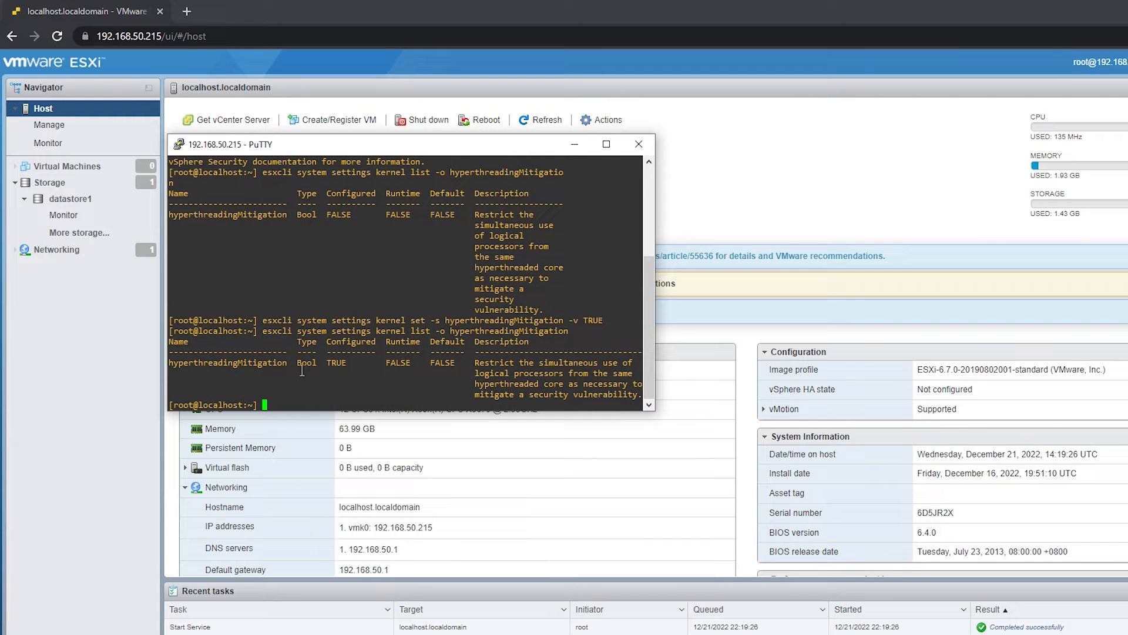
- Minimize the terminal and reboot the ESXi host from its web interface, confirming the reboot
{"action": "left_click", "coordinate": [574, 144]}
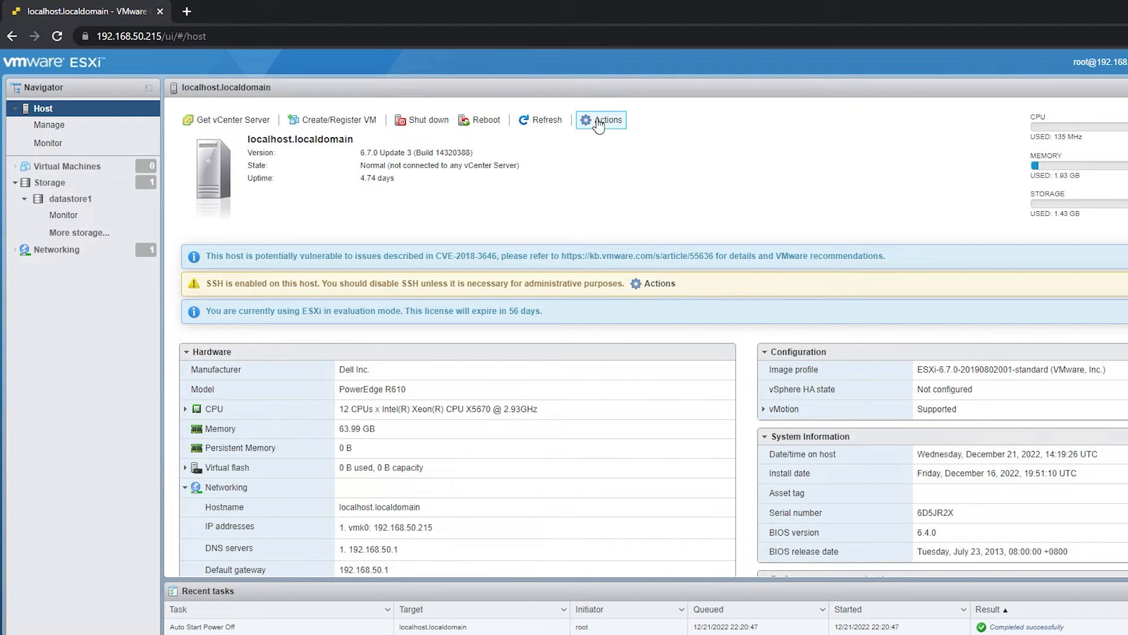
{"action": "left_click", "coordinate": [605, 119]}
{"action": "left_click", "coordinate": [626, 199]}
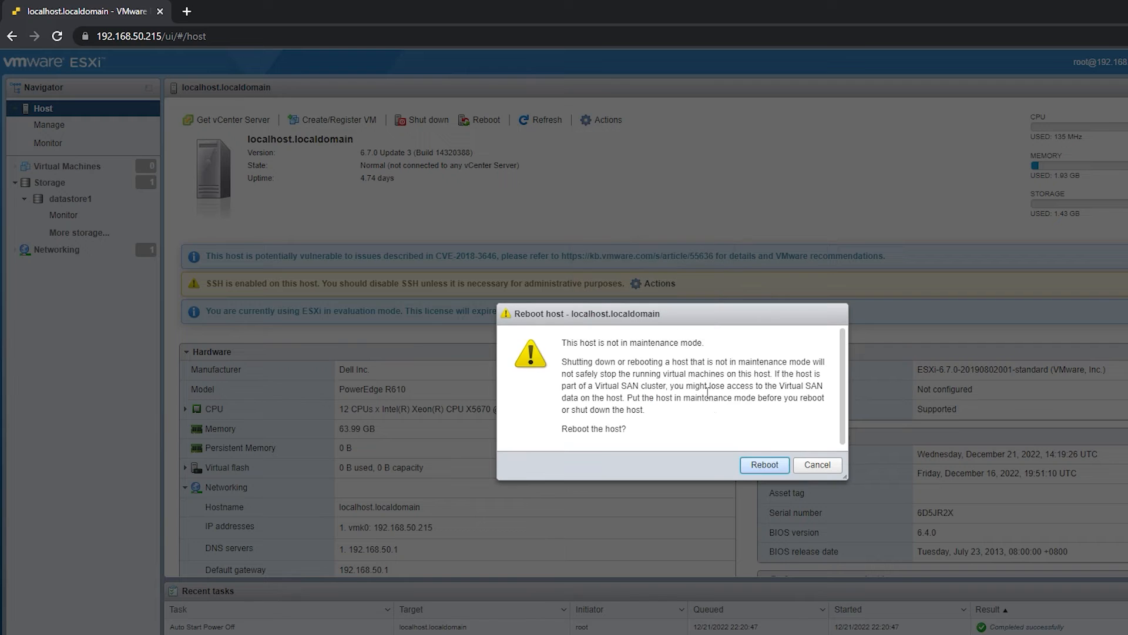
{"action": "left_click", "coordinate": [760, 465]}
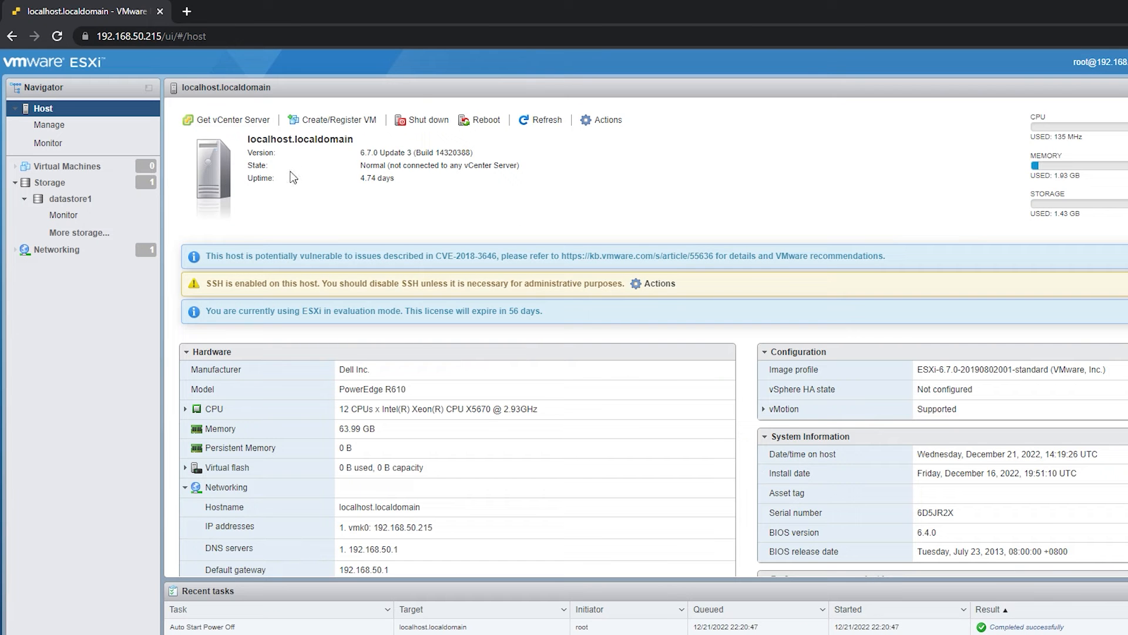
- Reload the host's web page after the reboot and log back in as root with the account password
{"action": "left_click", "coordinate": [454, 31]}
{"action": "key", "text": "Return"}
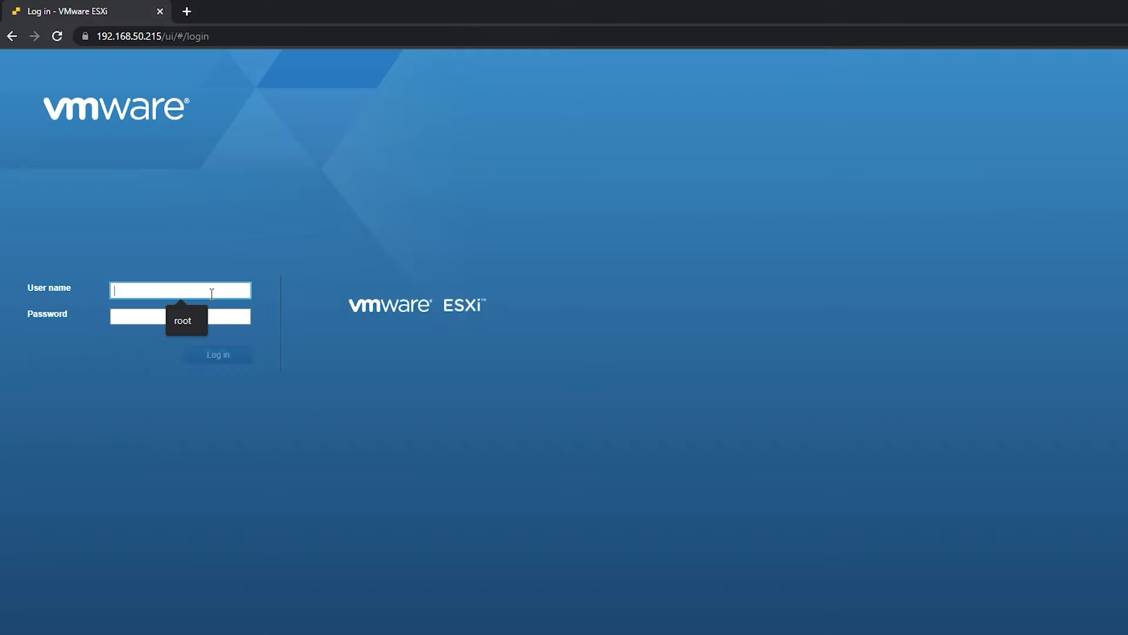
{"action": "type", "text": "root"}
{"action": "key", "text": "Tab"}
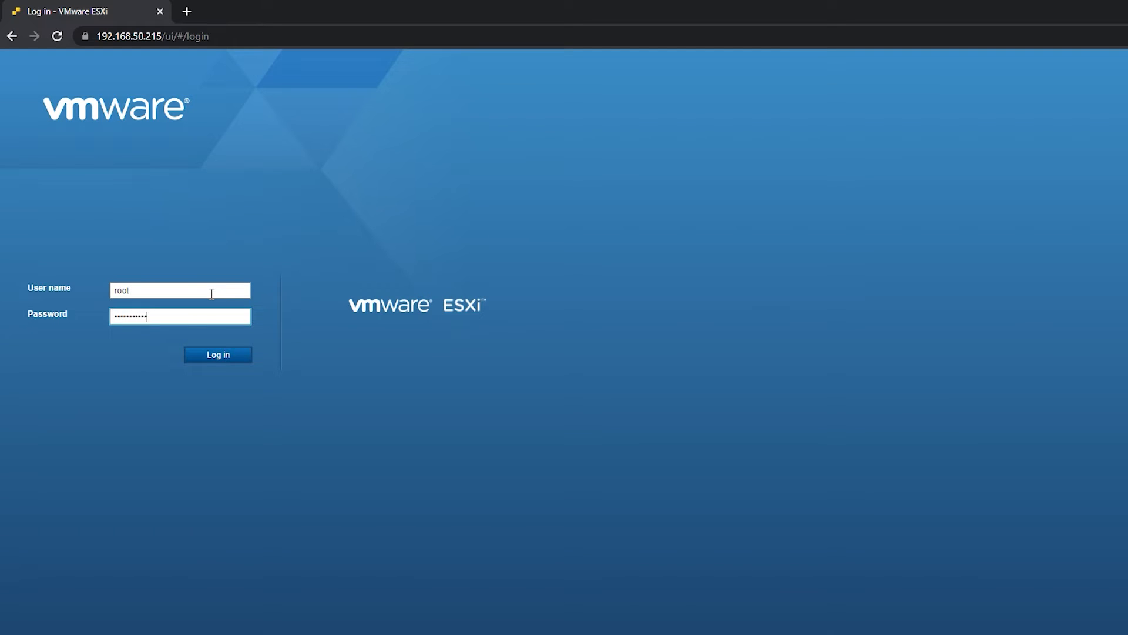
{"action": "key", "text": "Return"}
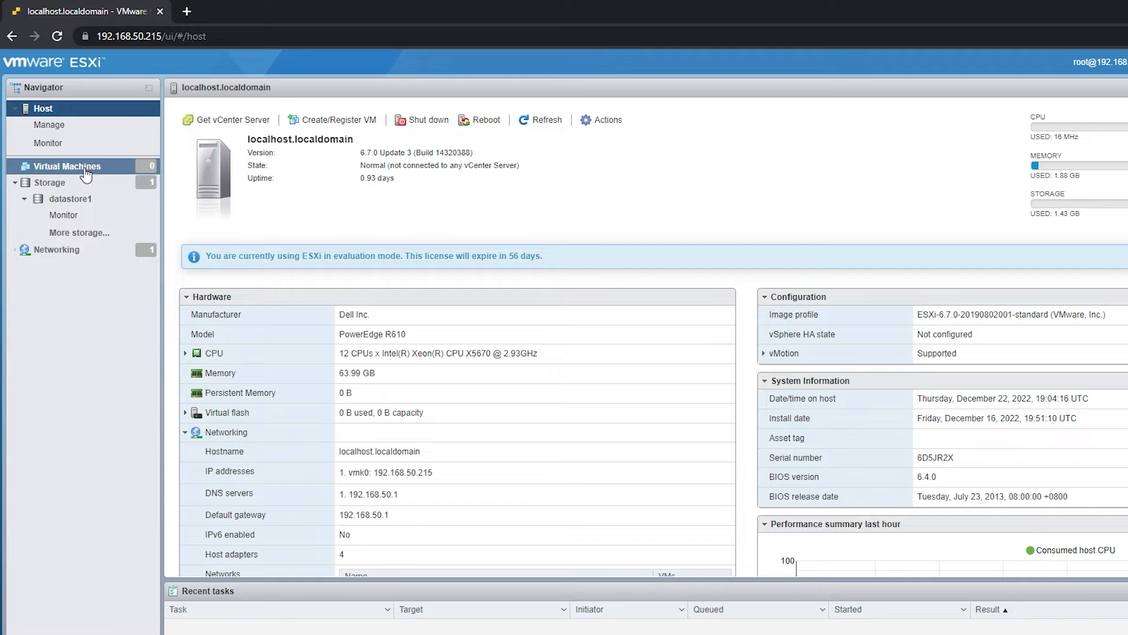
- In the host's time and date settings, enable the Network Time Protocol client with the startup policy "Start and stop with host"
{"action": "left_click", "coordinate": [63, 126]}
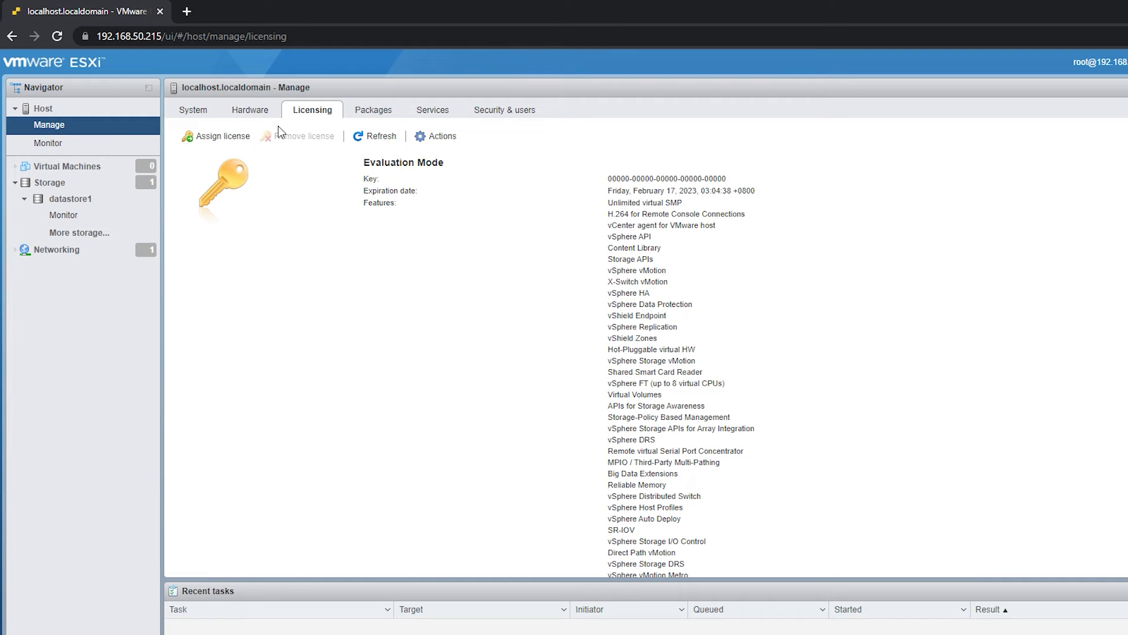
{"action": "left_click", "coordinate": [189, 108]}
{"action": "left_click", "coordinate": [220, 192]}
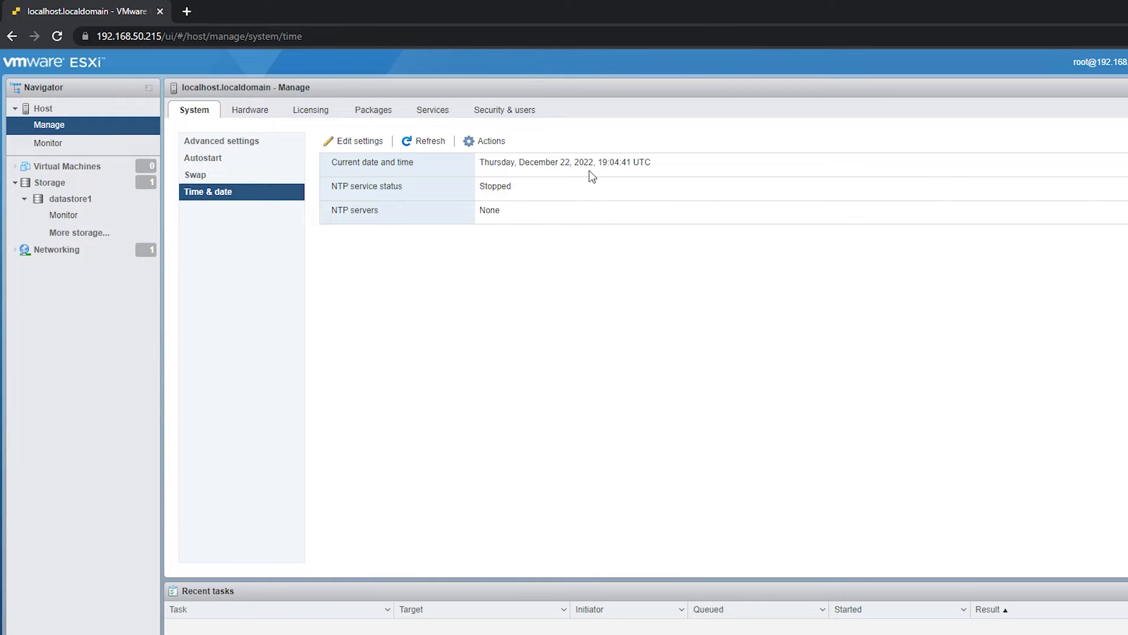
{"action": "left_click", "coordinate": [364, 143]}
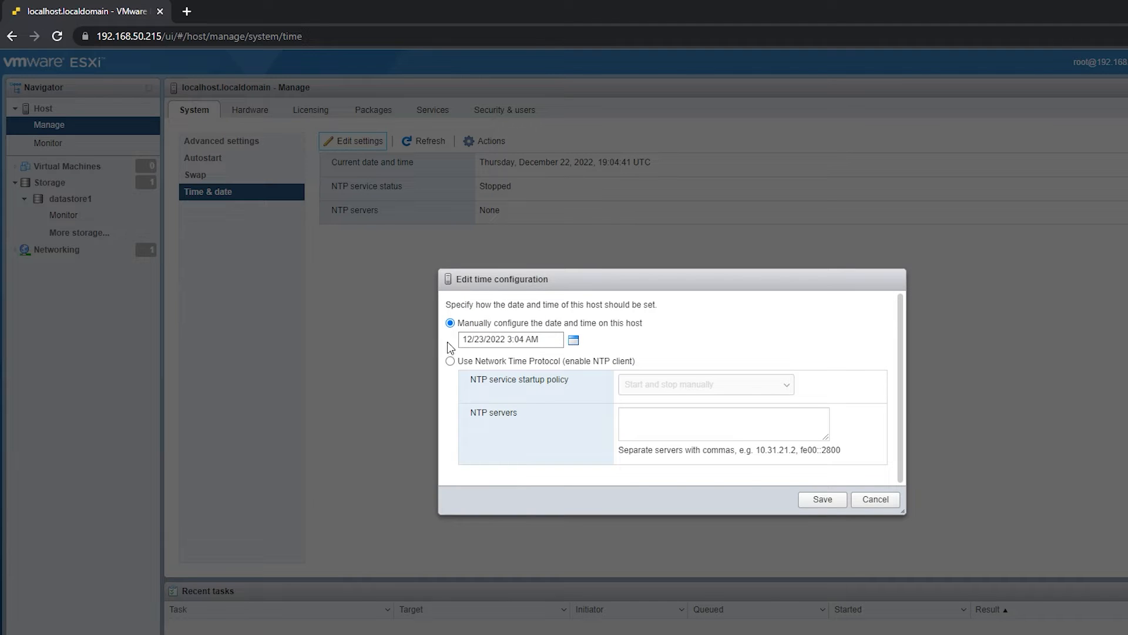
{"action": "left_click", "coordinate": [450, 362]}
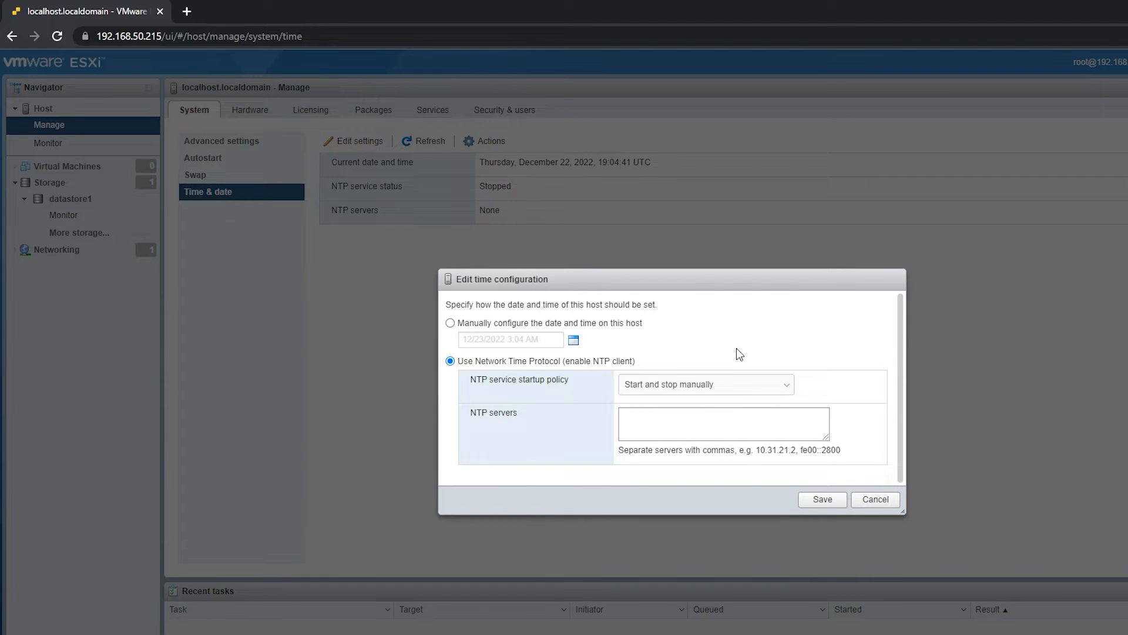
{"action": "left_click", "coordinate": [745, 384]}
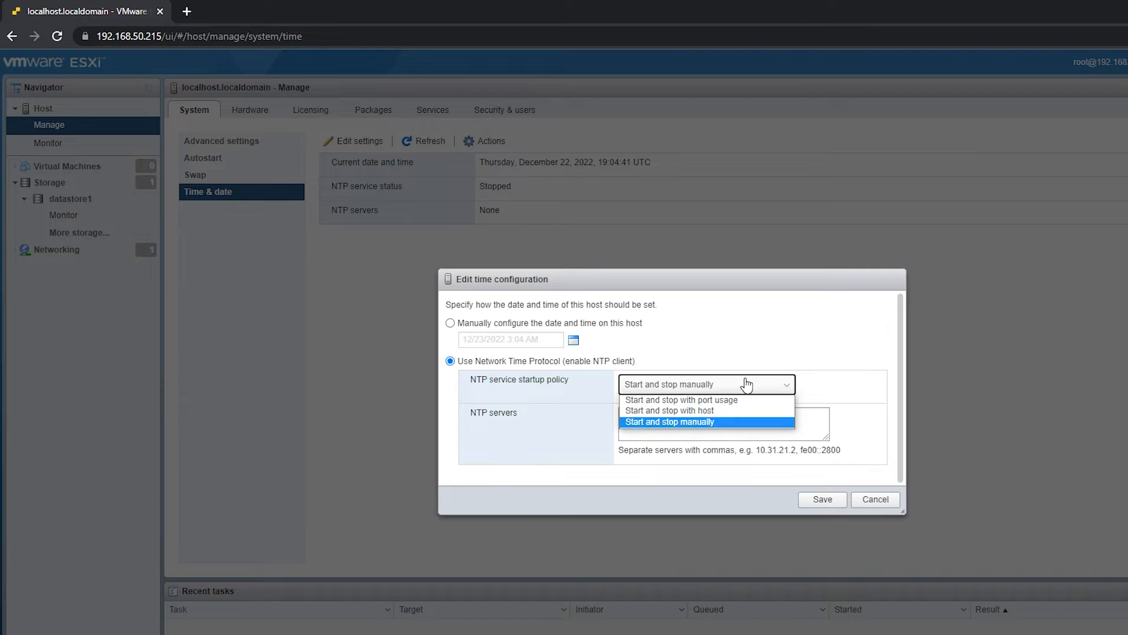
{"action": "left_click", "coordinate": [692, 412]}
- Enter 0.asia.pool.ntp.org in the NTP servers list and paste three more comma-separated copies of it
{"action": "left_click", "coordinate": [699, 428]}
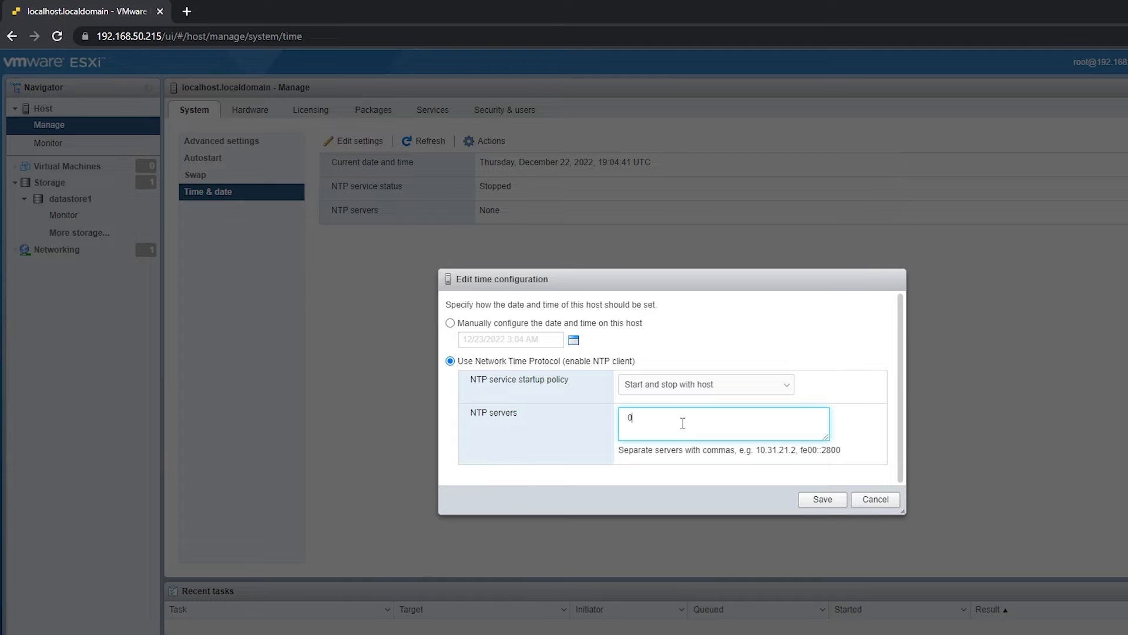
{"action": "type", "text": "0.asia.pool."}
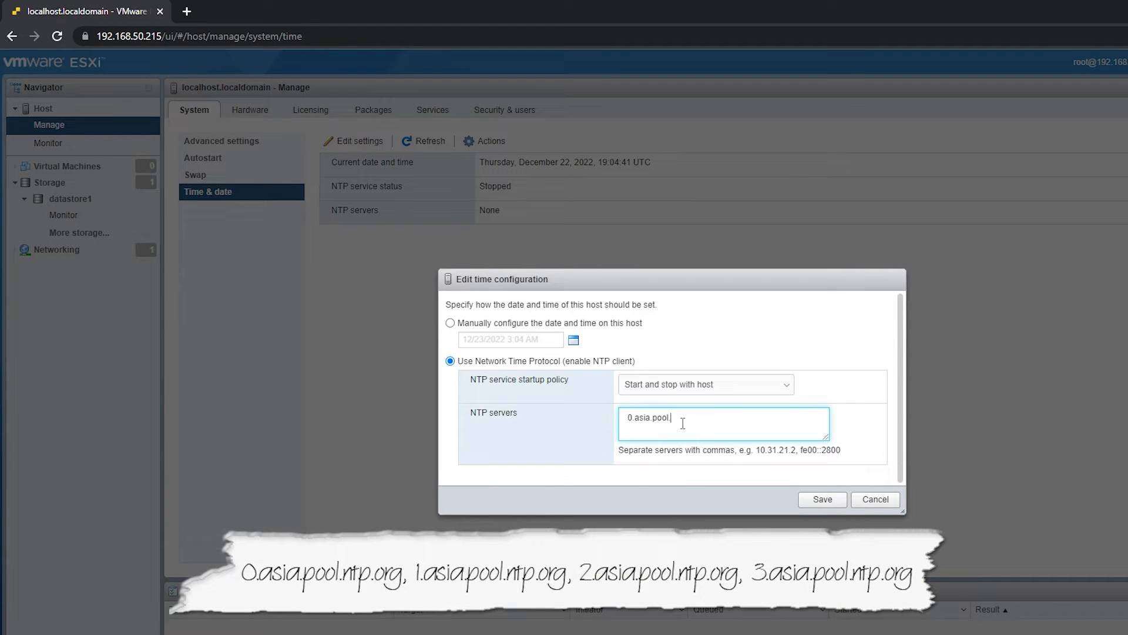
{"action": "type", "text": "ntp.org,"}
{"action": "left_click_drag", "start_coordinate": [700, 422], "coordinate": [565, 417]}
{"action": "key", "text": "ctrl+c"}
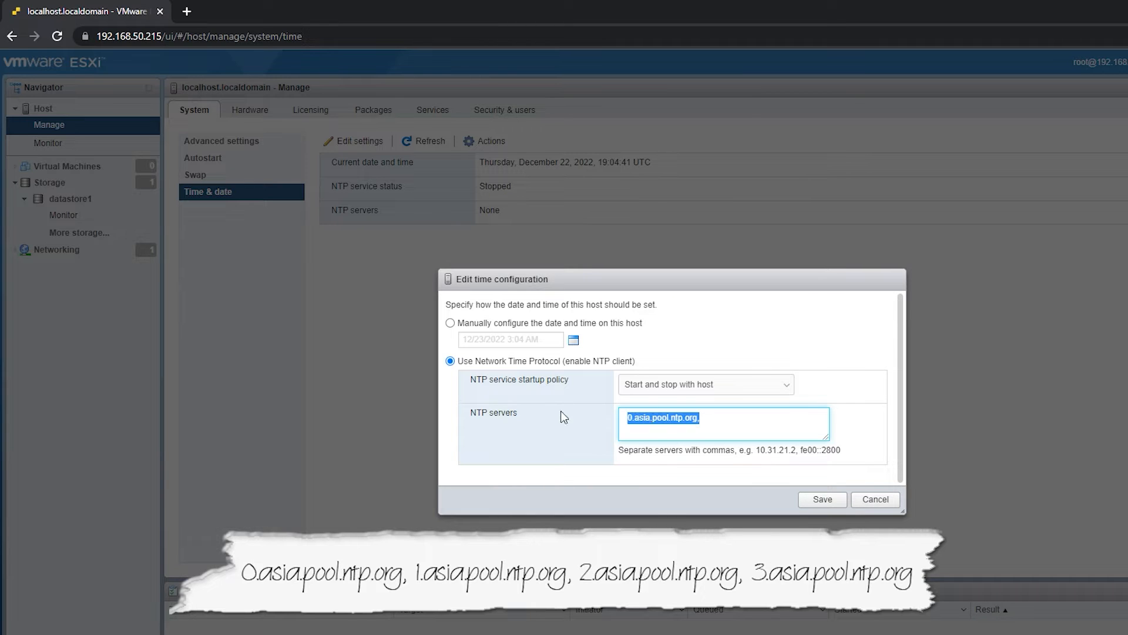
{"action": "left_click", "coordinate": [707, 419]}
{"action": "key", "text": "ctrl+v"}
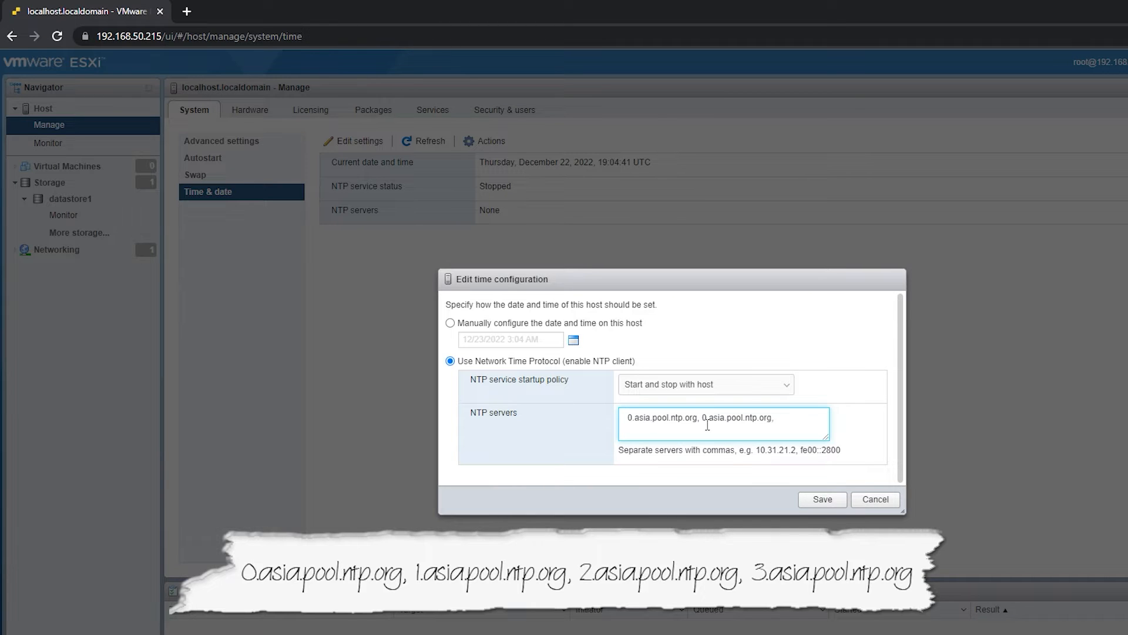
{"action": "key", "text": "ctrl+v"}
{"action": "key", "text": "ctrl+v"}
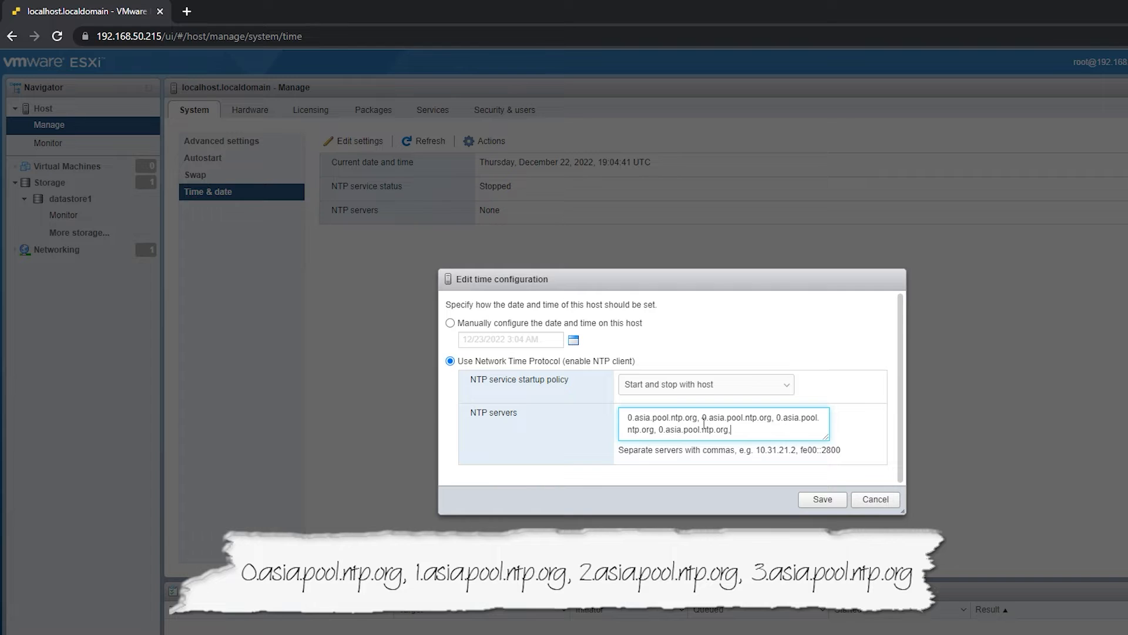
- Change the three copied servers to 1.asia.pool.ntp.org, 2.asia.pool.ntp.org and 3.asia.pool.ntp.org, and save the time configuration
{"action": "left_click", "coordinate": [779, 417]}
{"action": "key", "text": "BackSpace"}
{"action": "type", "text": "2"}
{"action": "key", "text": "BackSpace"}
{"action": "type", "text": "3"}
{"action": "left_click", "coordinate": [786, 355]}
{"action": "left_click", "coordinate": [811, 500]}
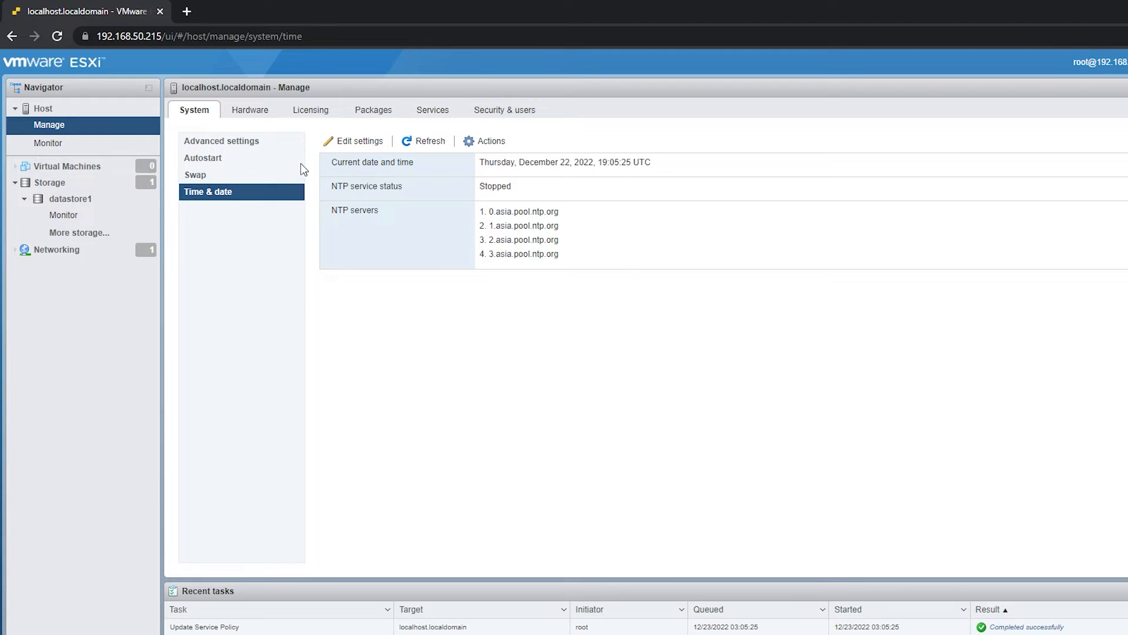
- Reboot the ESXi host from its overview page and confirm the reboot
{"action": "left_click", "coordinate": [51, 111]}
{"action": "left_click", "coordinate": [588, 119]}
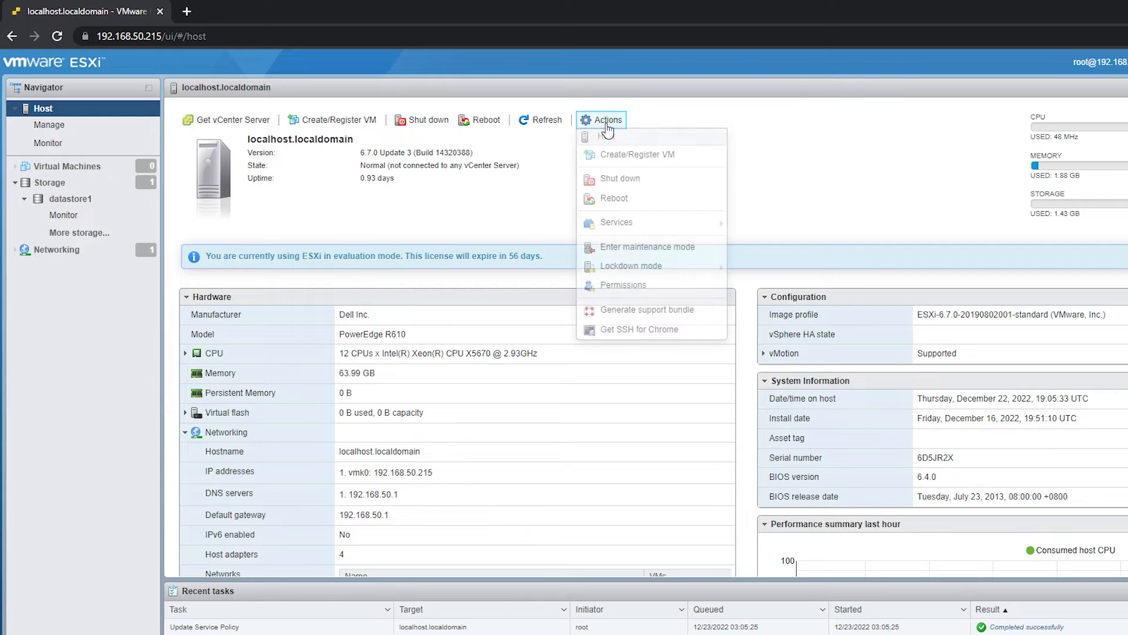
{"action": "left_click", "coordinate": [624, 200]}
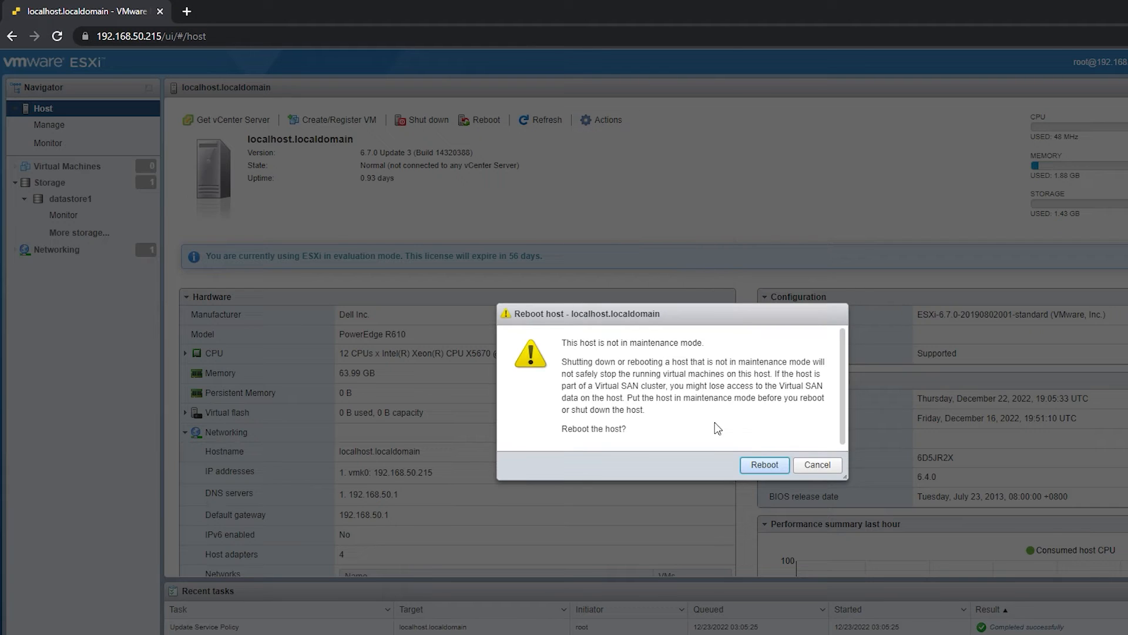
{"action": "left_click", "coordinate": [767, 465]}
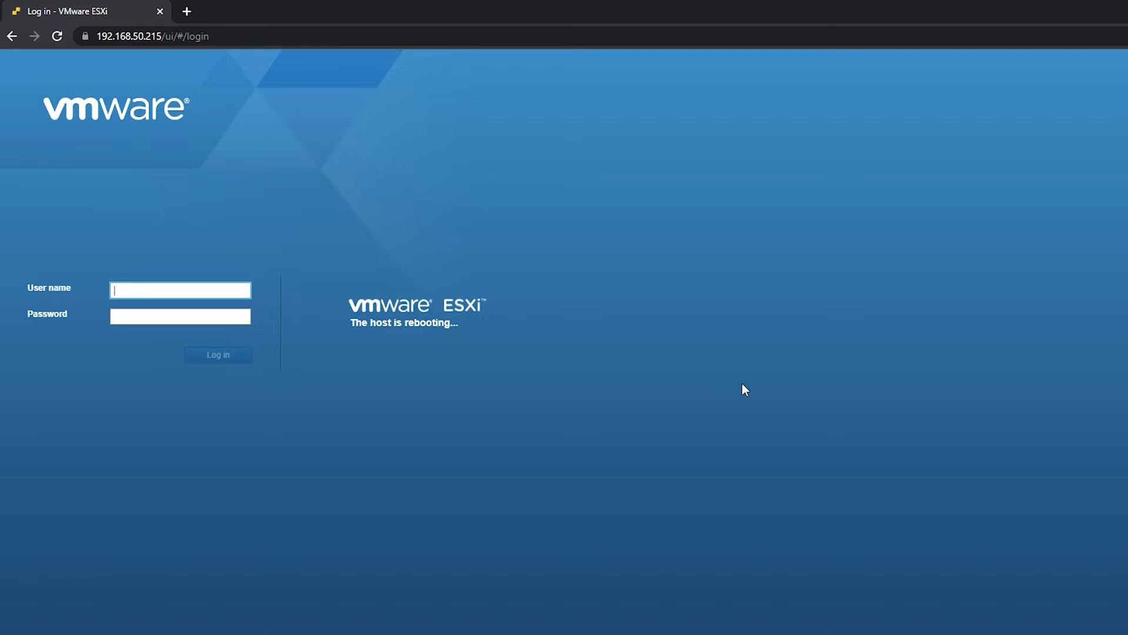
- Log back in to the host as root with the account password and open the host's management page
{"action": "left_click", "coordinate": [201, 292]}
{"action": "type", "text": "root"}
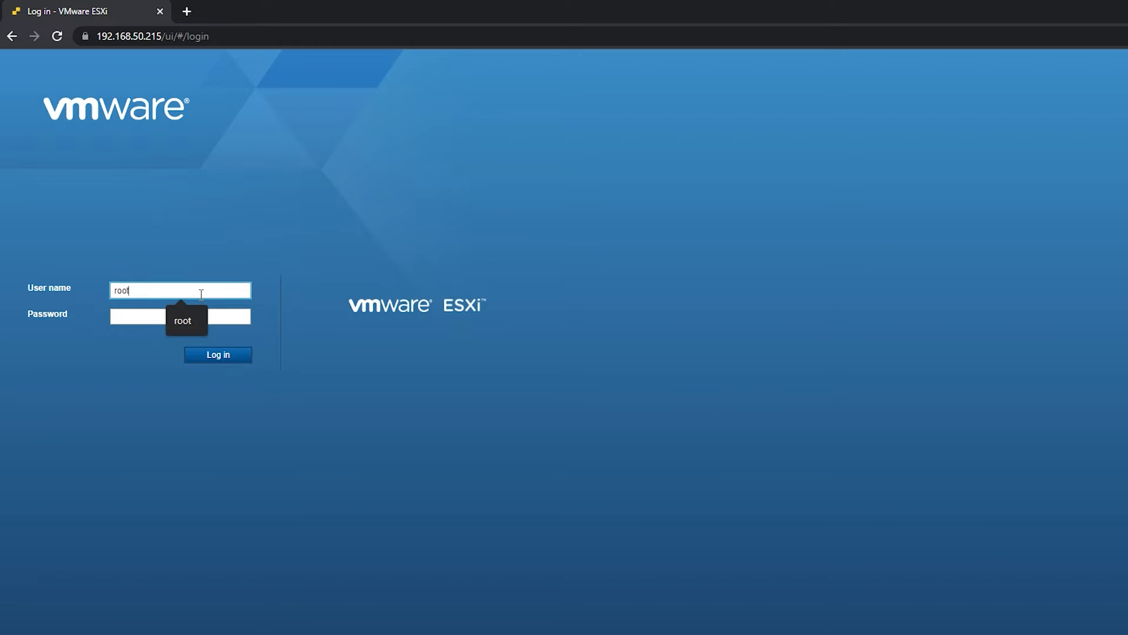
{"action": "key", "text": "Tab"}
{"action": "type", "text": "*"}
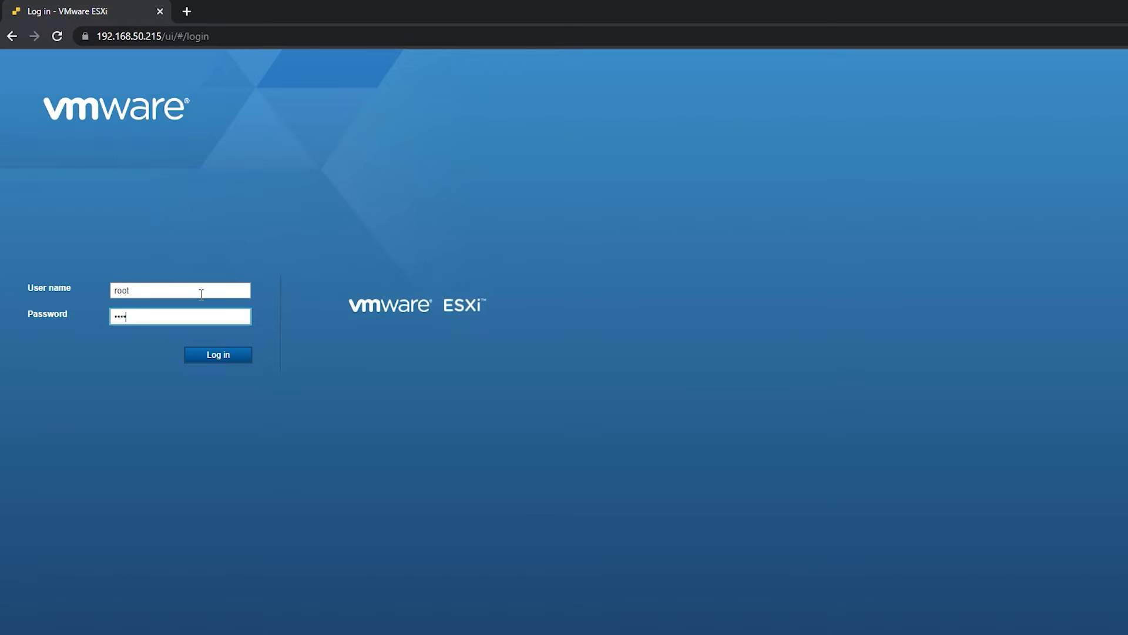
{"action": "type", "text": "********"}
{"action": "key", "text": "Return"}
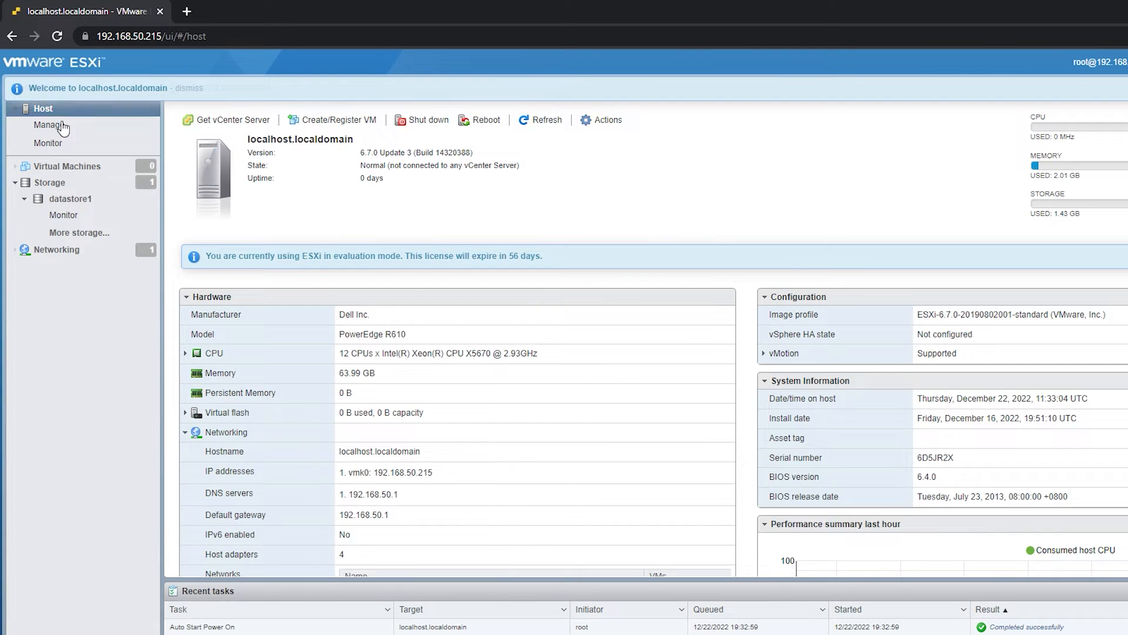
{"action": "left_click", "coordinate": [35, 124]}
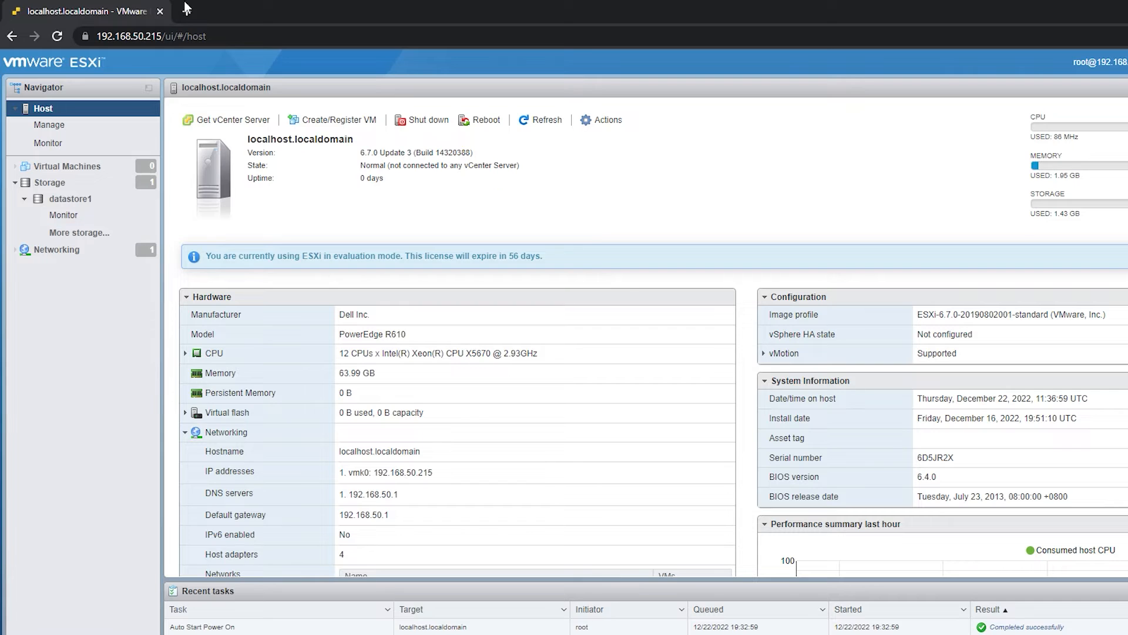
- Search the web for ubuntu server in a new browser tab and download Ubuntu Server 22.04.1 LTS from ubuntu.com
{"action": "left_click", "coordinate": [188, 12]}
{"action": "left_click", "coordinate": [192, 40]}
{"action": "type", "text": "ubuntu server"}
{"action": "key", "text": "Return"}
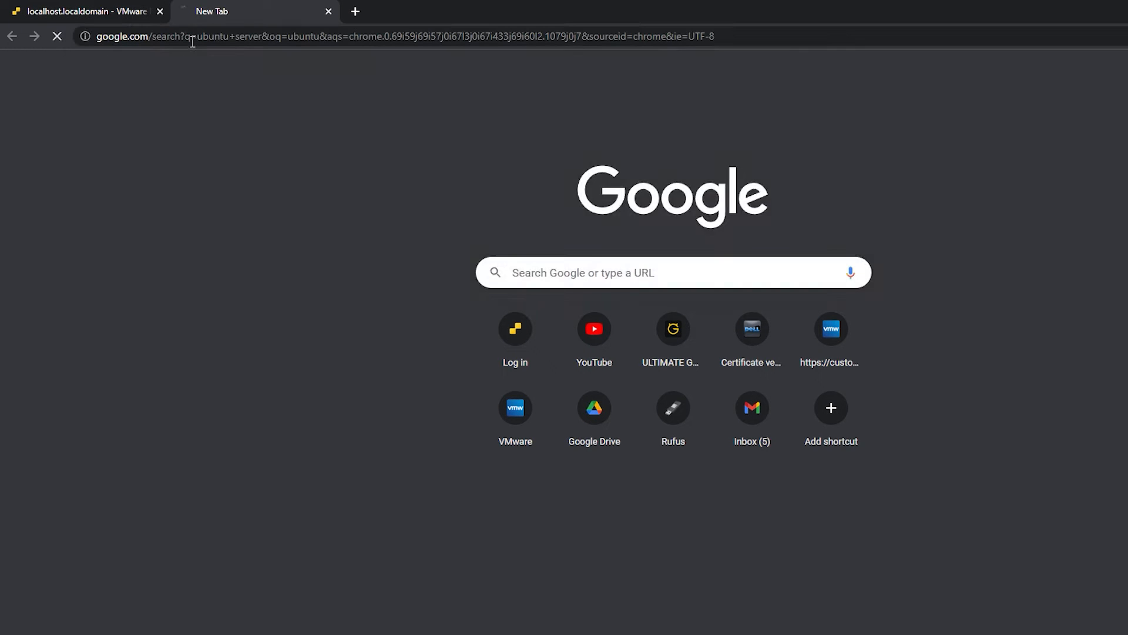
{"action": "left_click", "coordinate": [212, 207]}
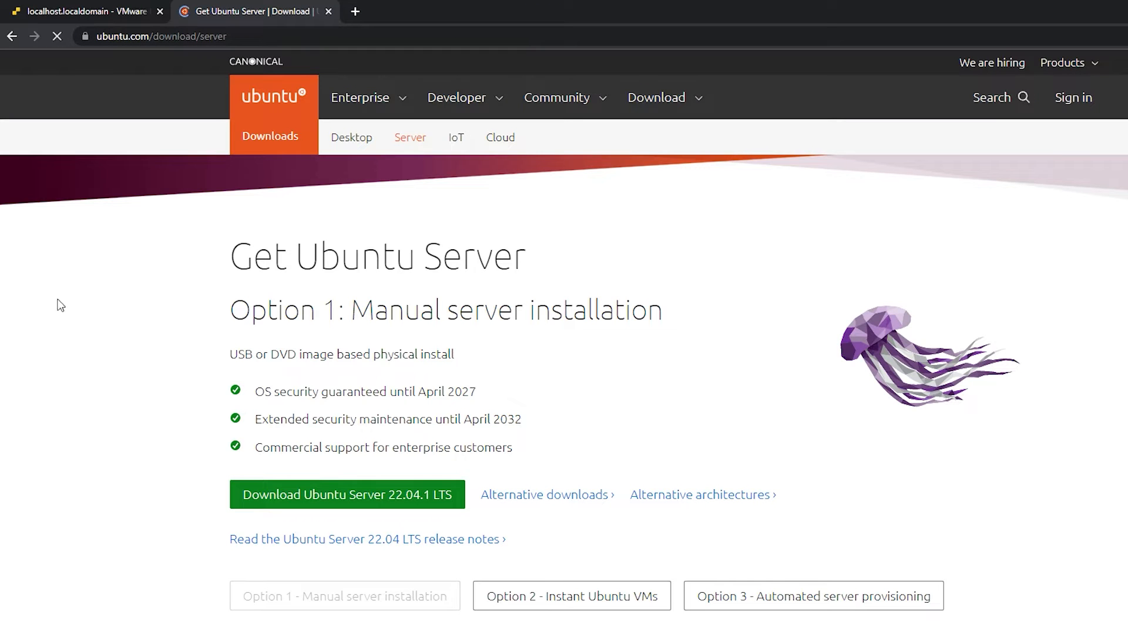
{"action": "scroll", "coordinate": [264, 388], "scroll_direction": "down", "scroll_amount": 1}
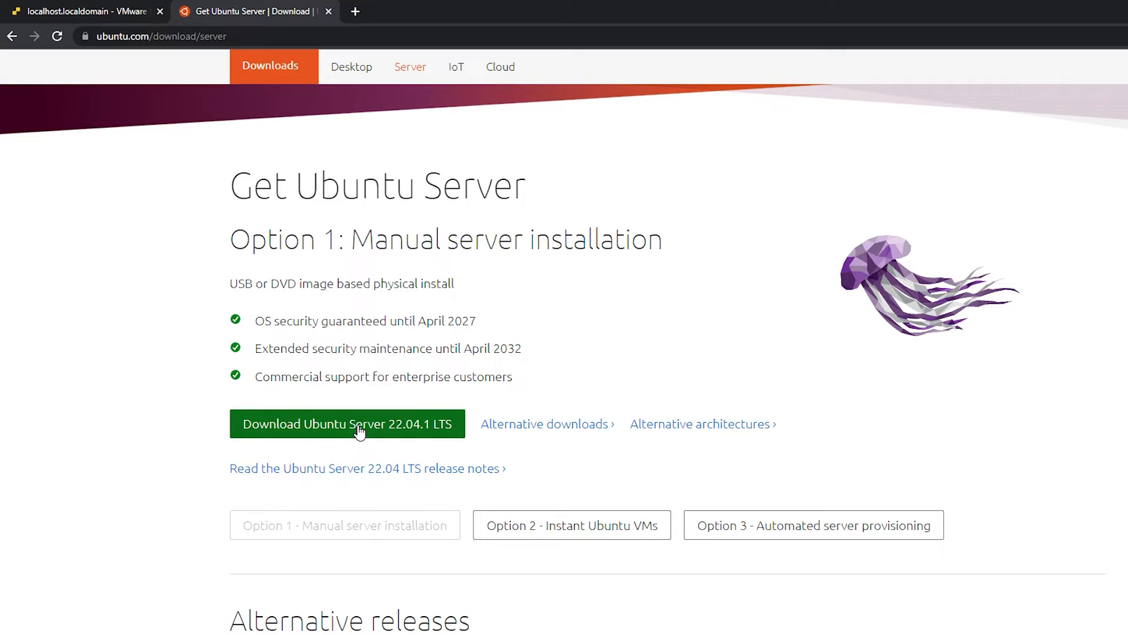
{"action": "left_click", "coordinate": [360, 431]}
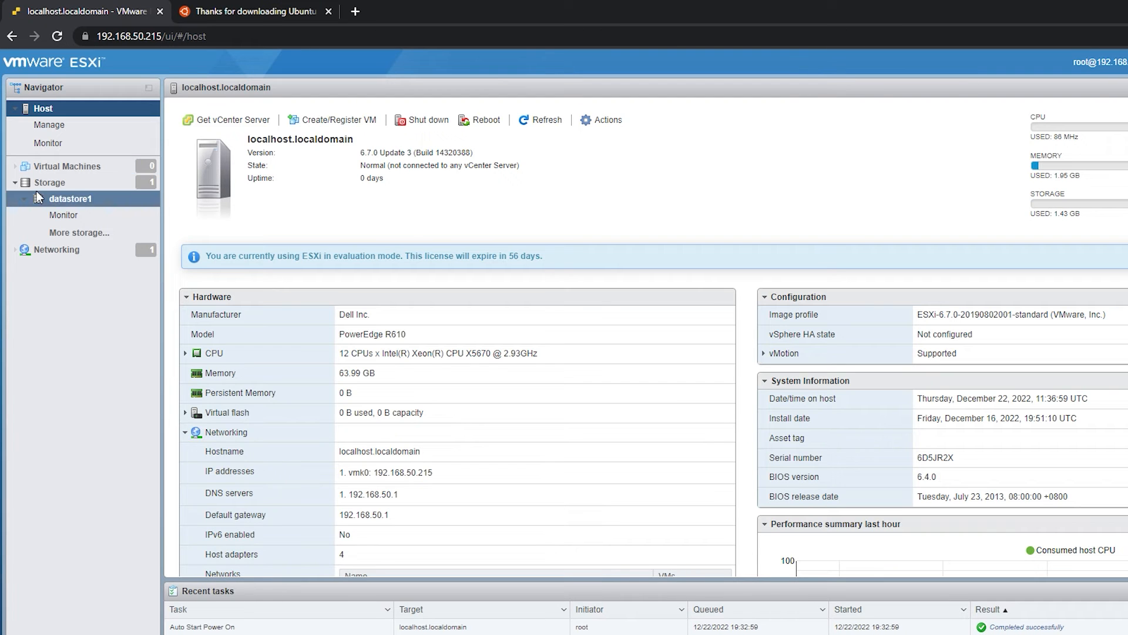
- Return to the ESXi host and create a directory named ISO in datastore1 with the datastore browser
{"action": "left_click", "coordinate": [36, 194]}
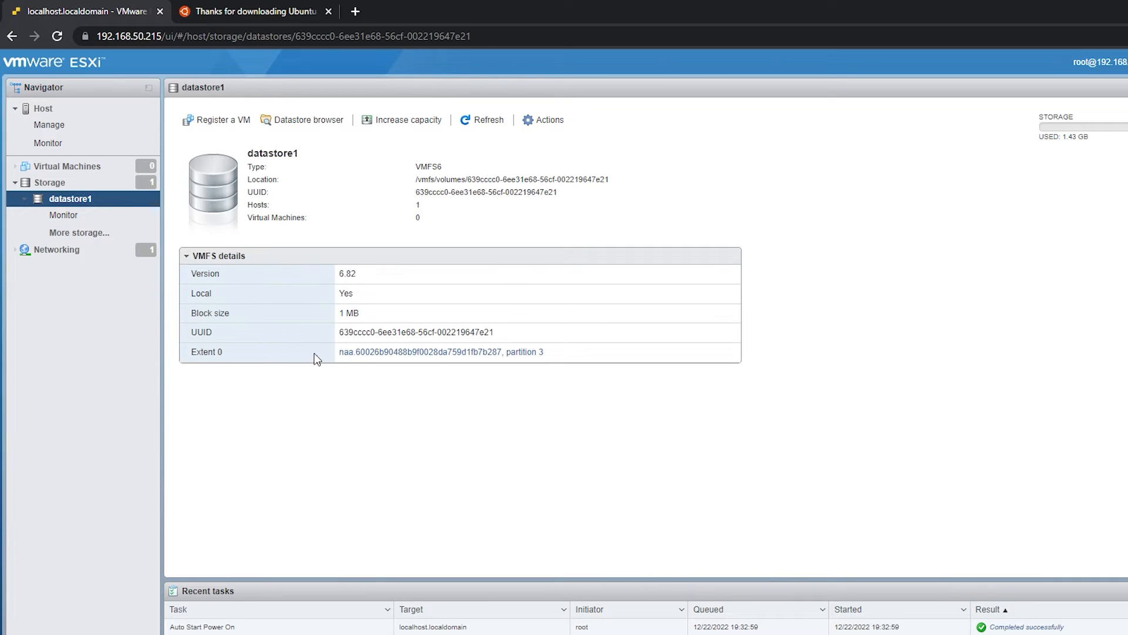
{"action": "left_click", "coordinate": [318, 120]}
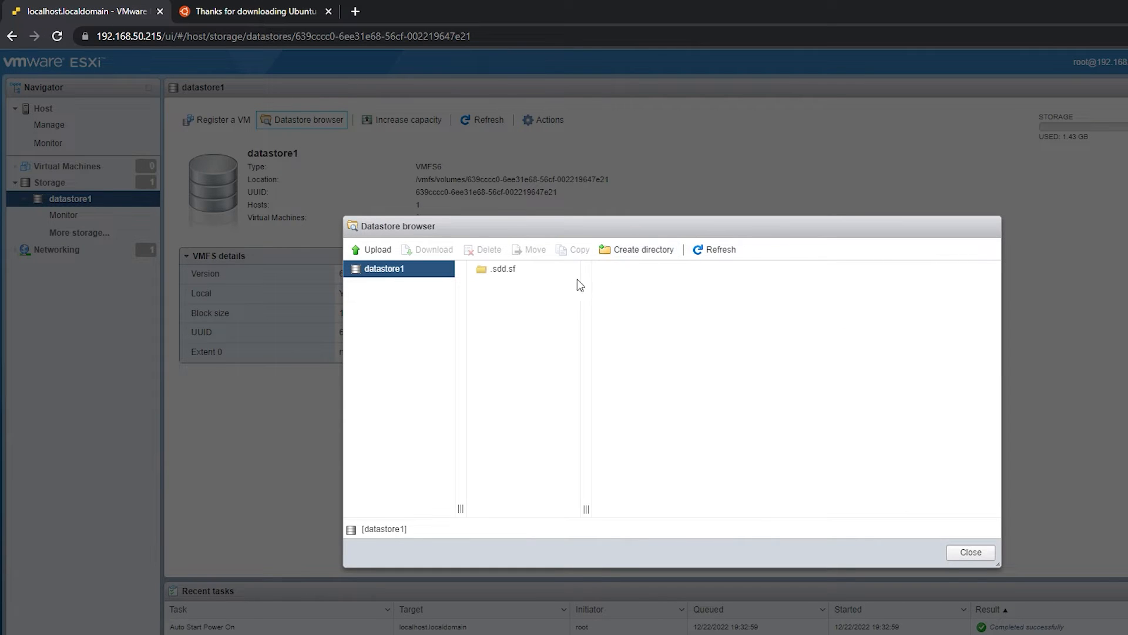
{"action": "left_click", "coordinate": [646, 250]}
{"action": "type", "text": "iso"}
{"action": "key", "text": "BackSpace"}
{"action": "key", "text": "BackSpace"}
{"action": "key", "text": "BackSpace"}
{"action": "type", "text": "ISO"}
{"action": "left_click", "coordinate": [756, 447]}
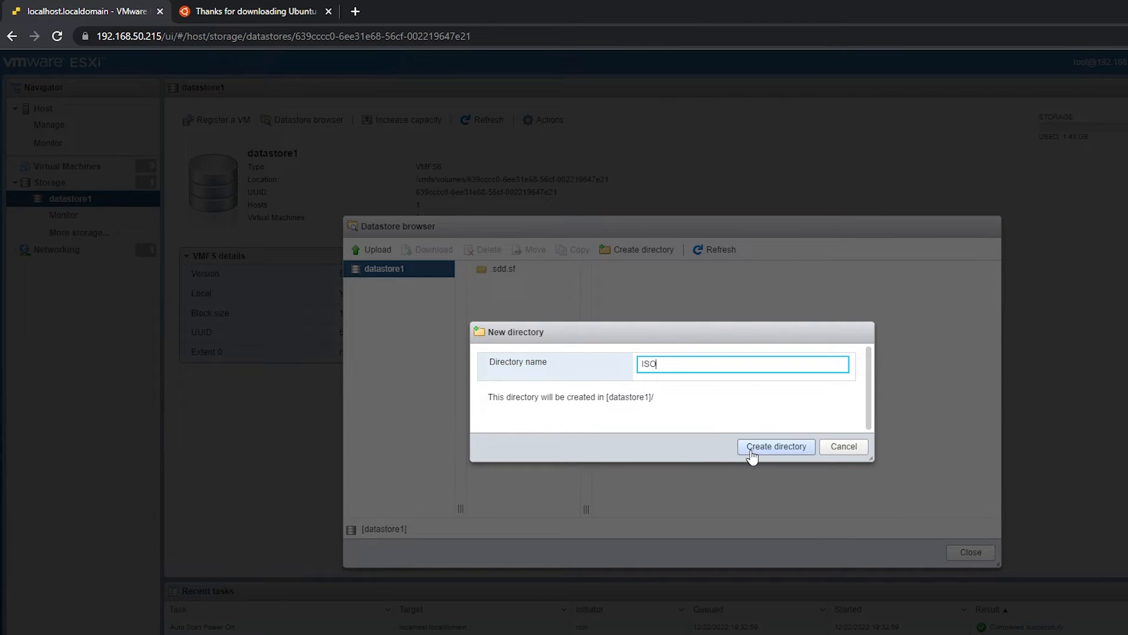
- Upload the ubuntu-22.04.1-live-server-amd64 image from Downloads into the ISO directory, check its entry and close the datastore browser
{"action": "left_click", "coordinate": [512, 288]}
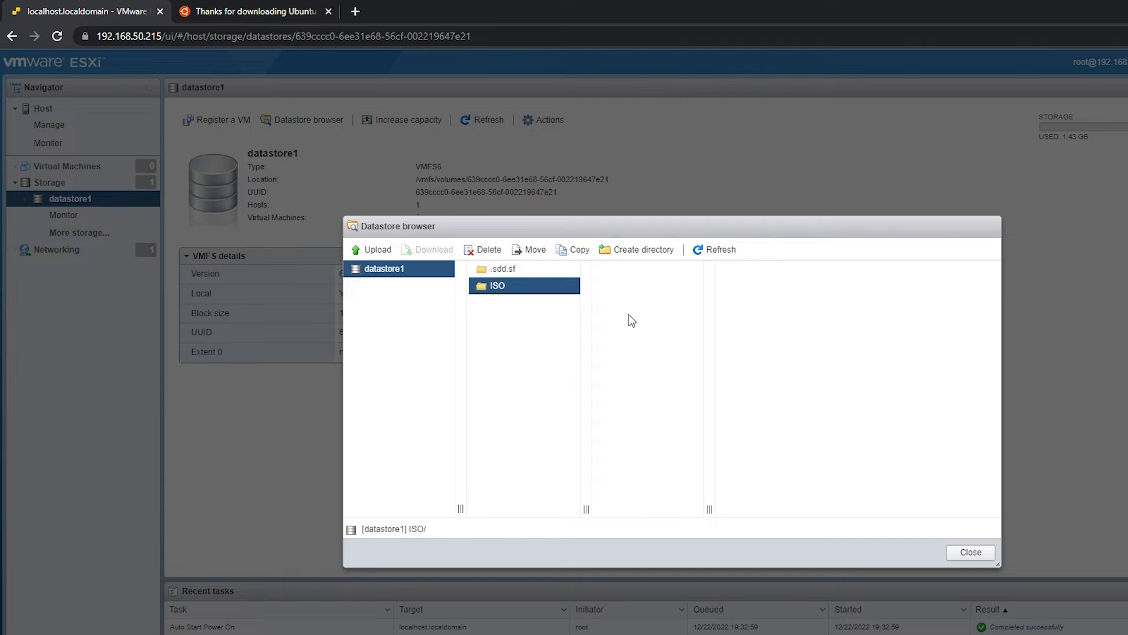
{"action": "left_click", "coordinate": [373, 249]}
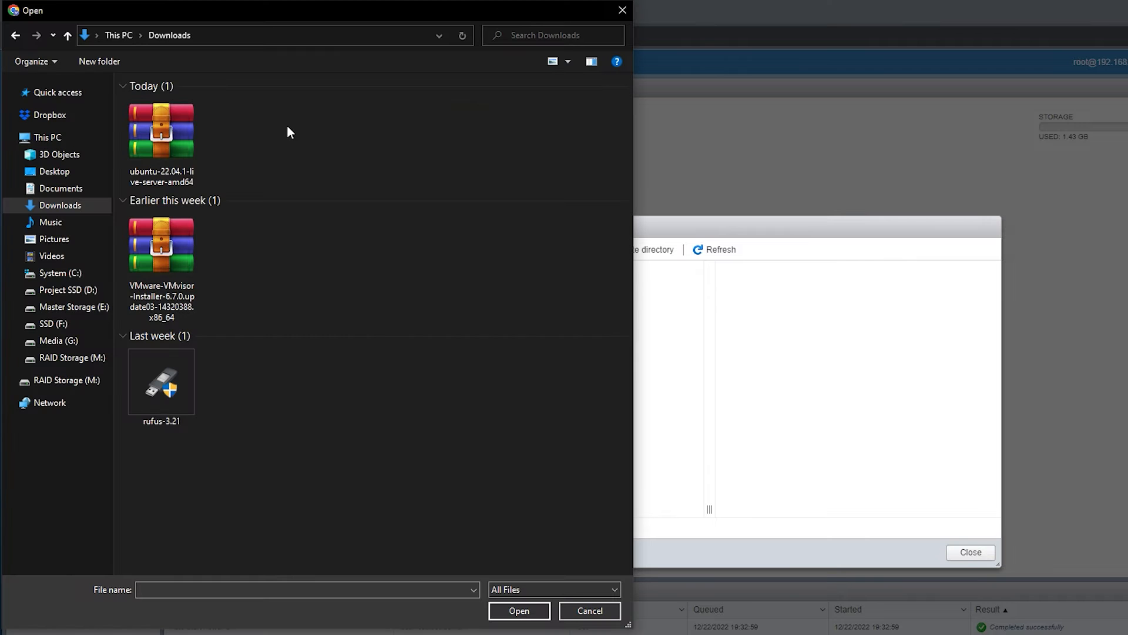
{"action": "double_click", "coordinate": [137, 149]}
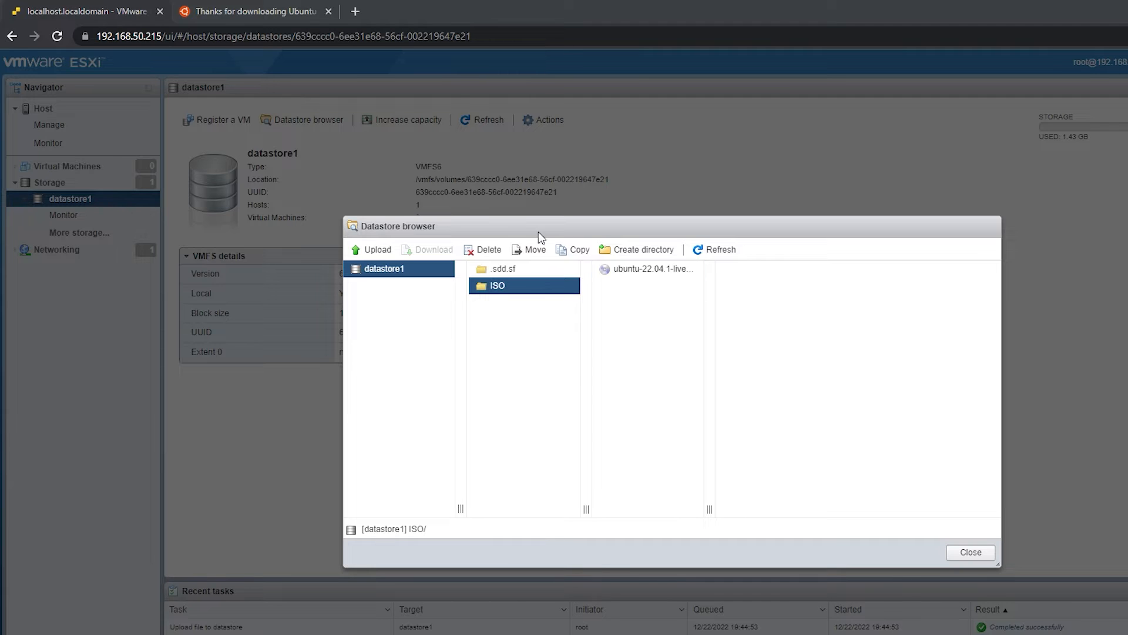
{"action": "left_click", "coordinate": [647, 268]}
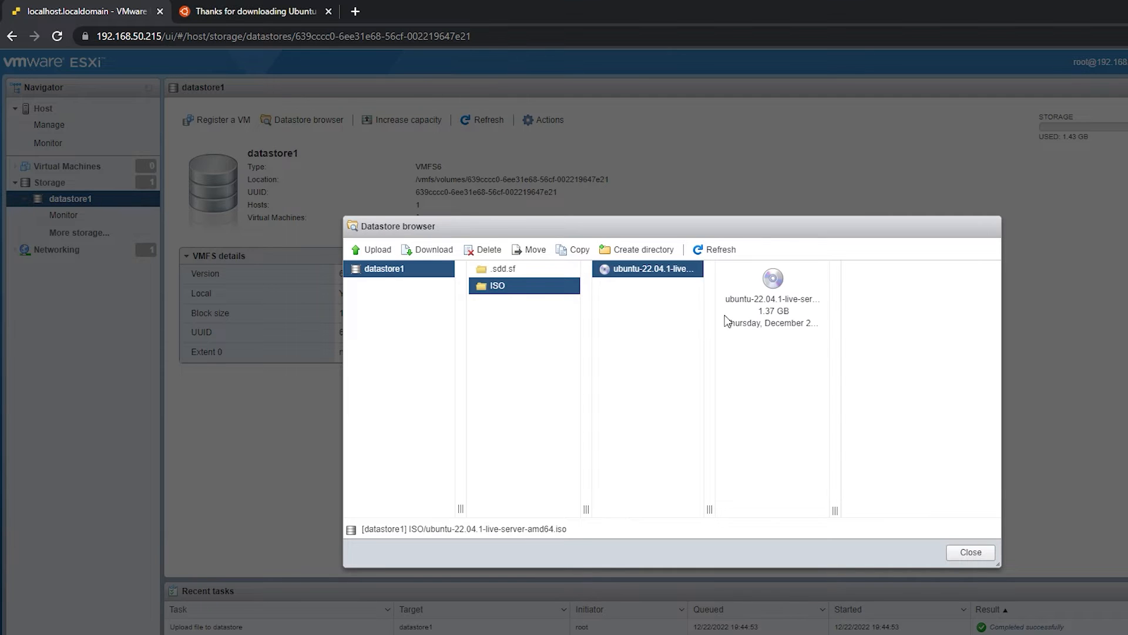
{"action": "left_click", "coordinate": [971, 553]}
- Start creating a new virtual machine on the host and name it vm-wcs-ubs
{"action": "left_click", "coordinate": [66, 167]}
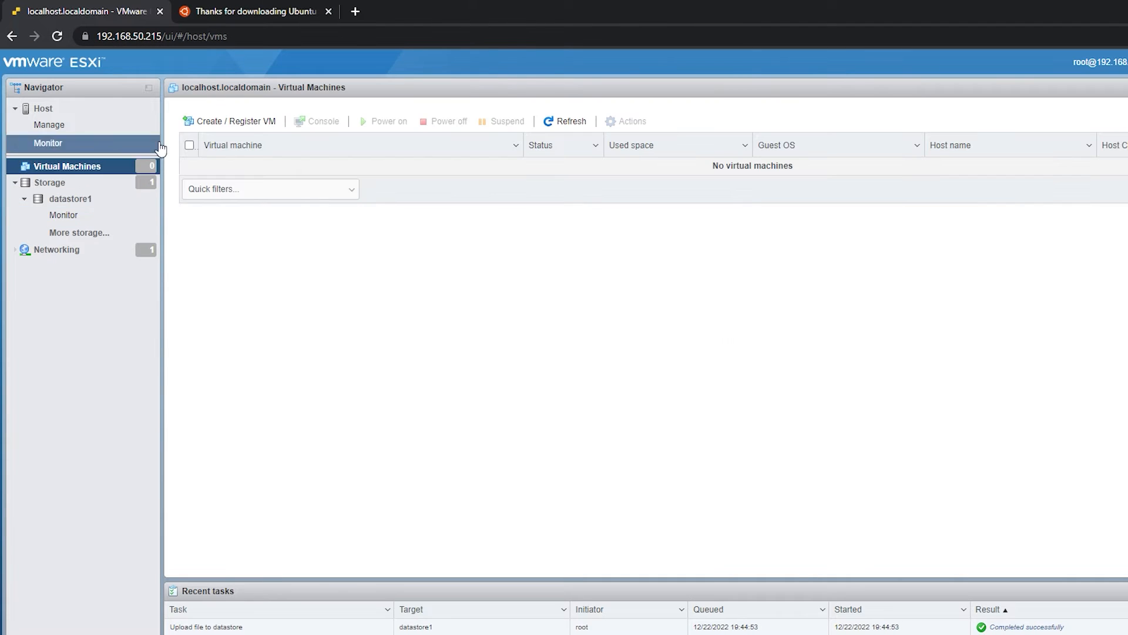
{"action": "left_click", "coordinate": [250, 123]}
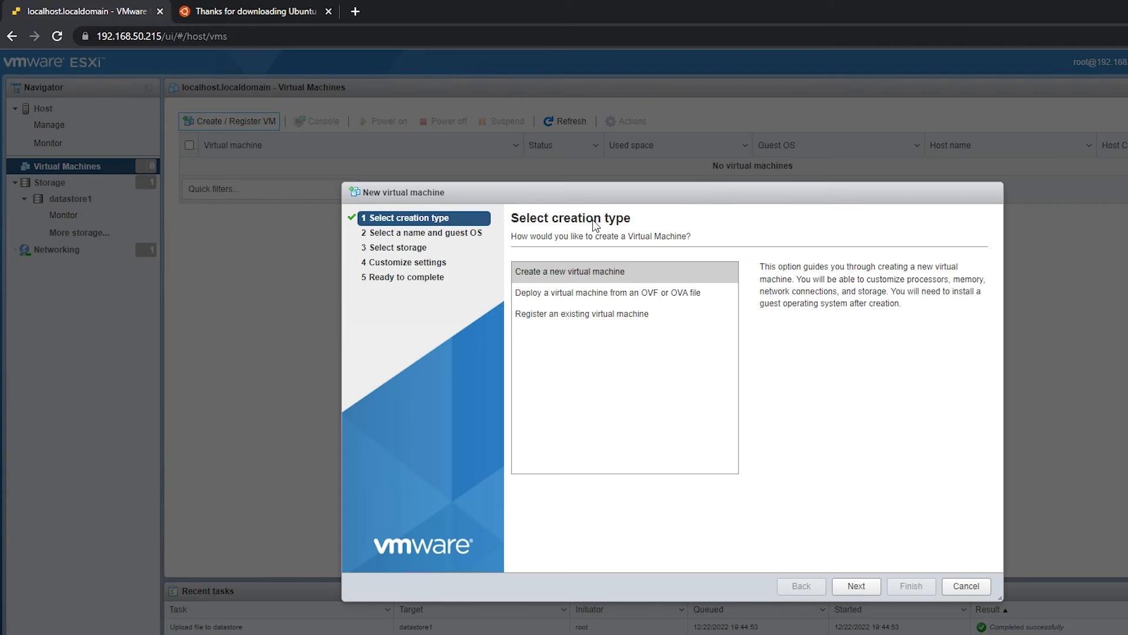
{"action": "left_click", "coordinate": [578, 274]}
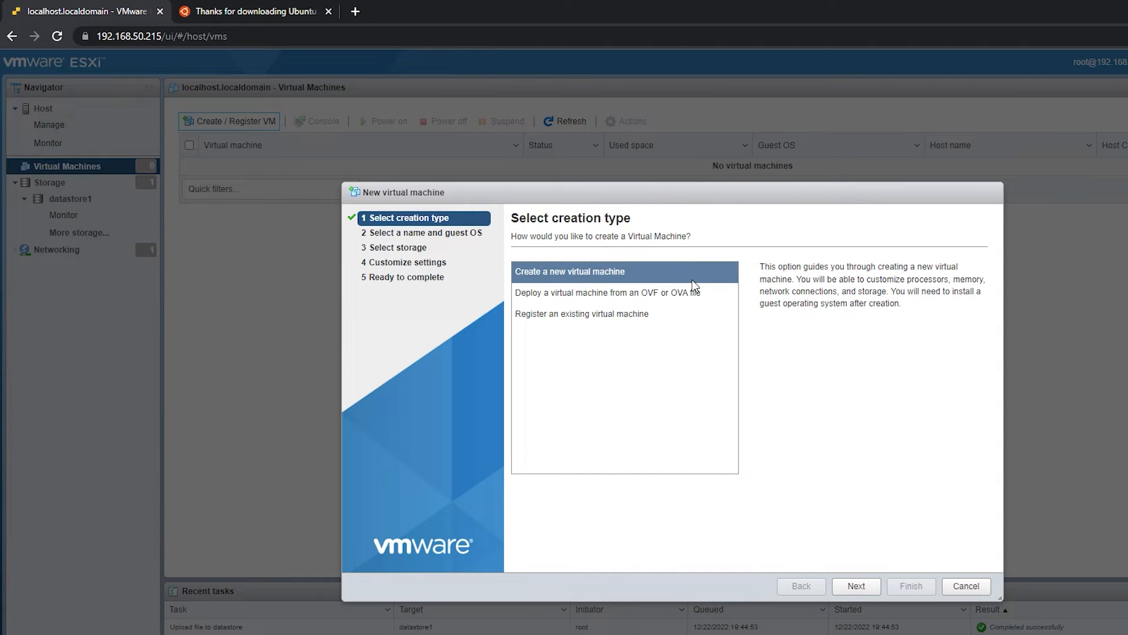
{"action": "left_click", "coordinate": [857, 586]}
{"action": "left_click", "coordinate": [567, 281]}
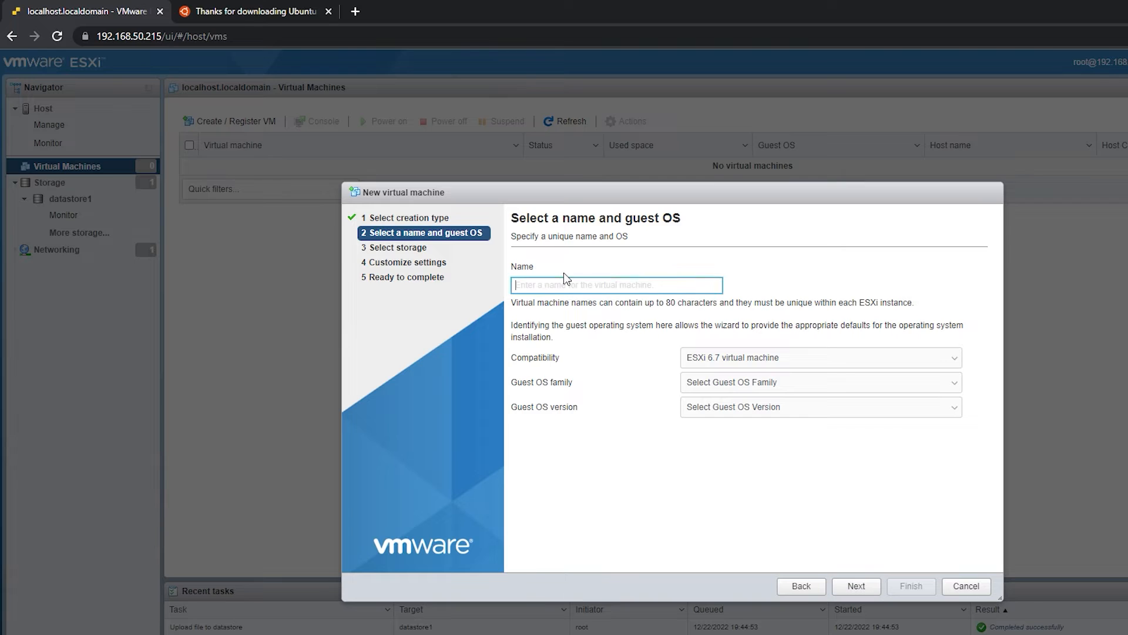
{"action": "type", "text": "vm-"}
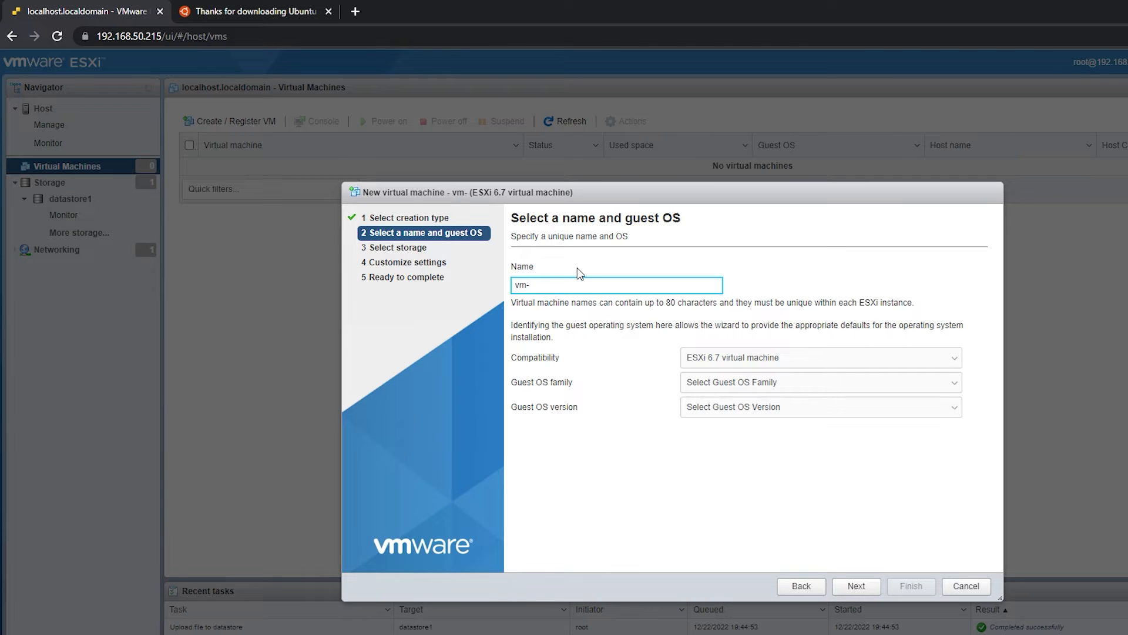
{"action": "type", "text": "wcs-ub"}
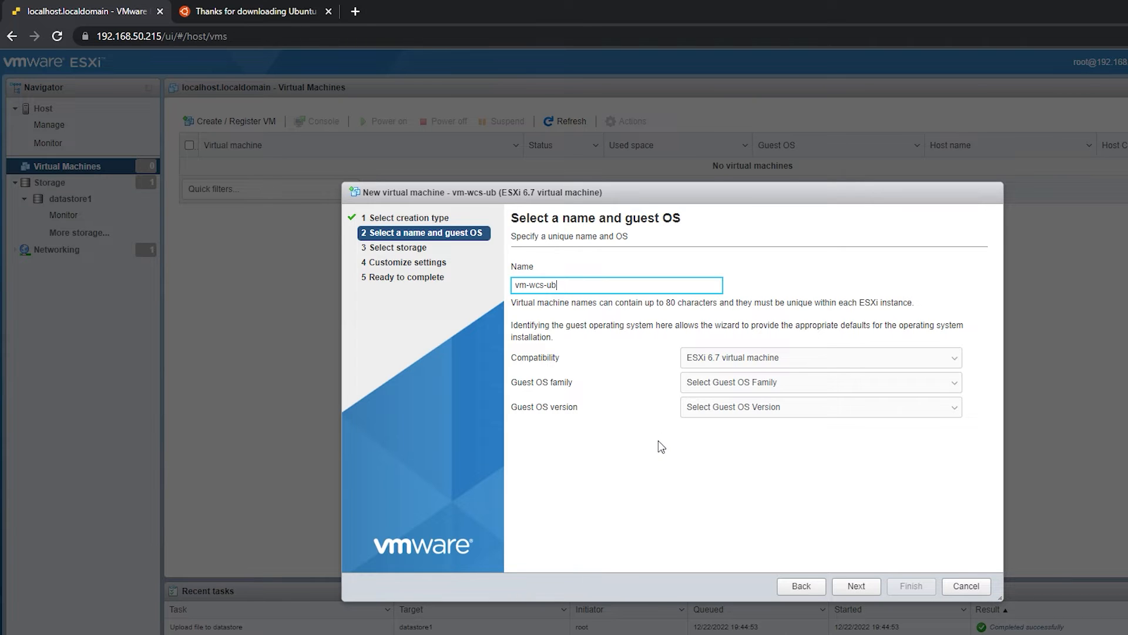
{"action": "type", "text": "s"}
{"action": "left_click", "coordinate": [778, 467]}
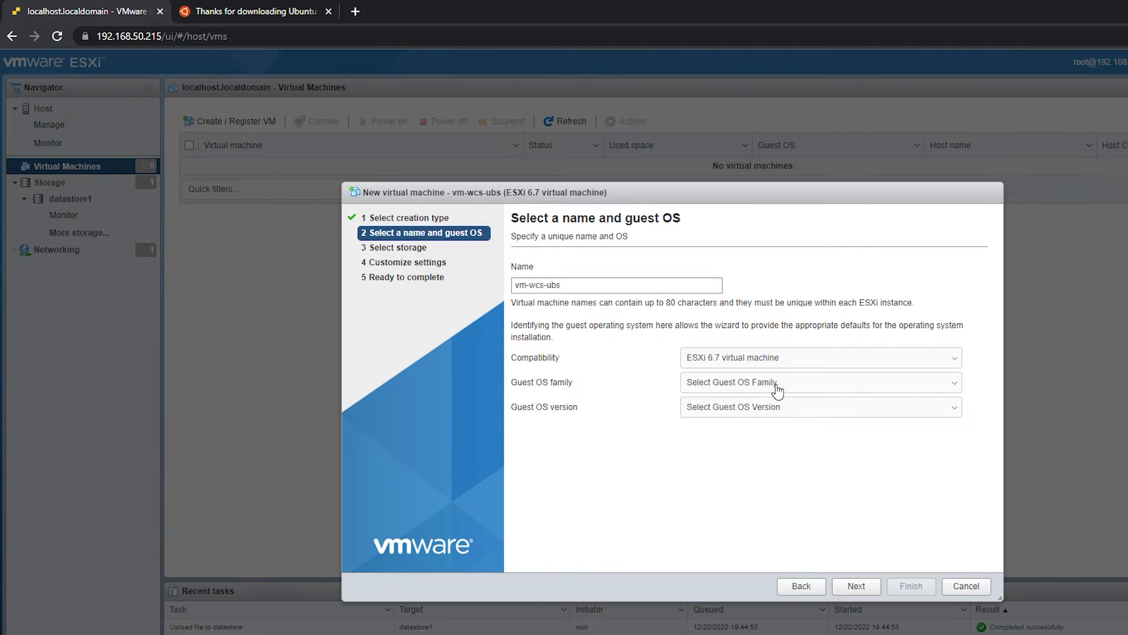
- Set the guest OS family to Linux and the version to Ubuntu Linux (64-bit), and continue to storage selection
{"action": "left_click", "coordinate": [748, 385]}
{"action": "left_click", "coordinate": [741, 410]}
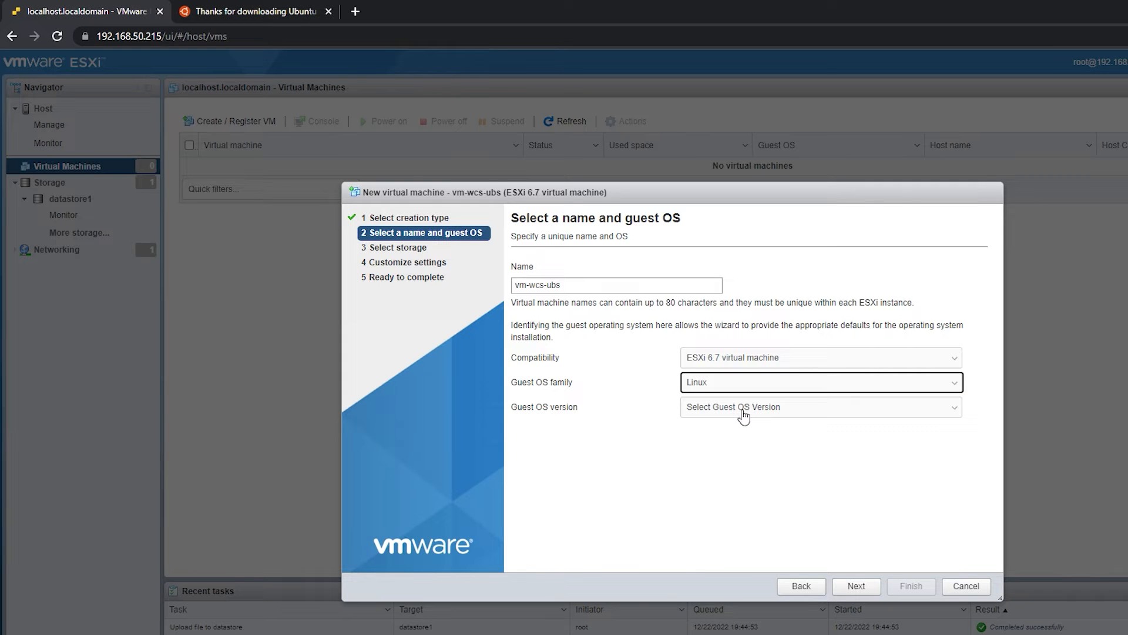
{"action": "left_click", "coordinate": [743, 410]}
{"action": "scroll", "coordinate": [781, 446], "scroll_direction": "down", "scroll_amount": 10}
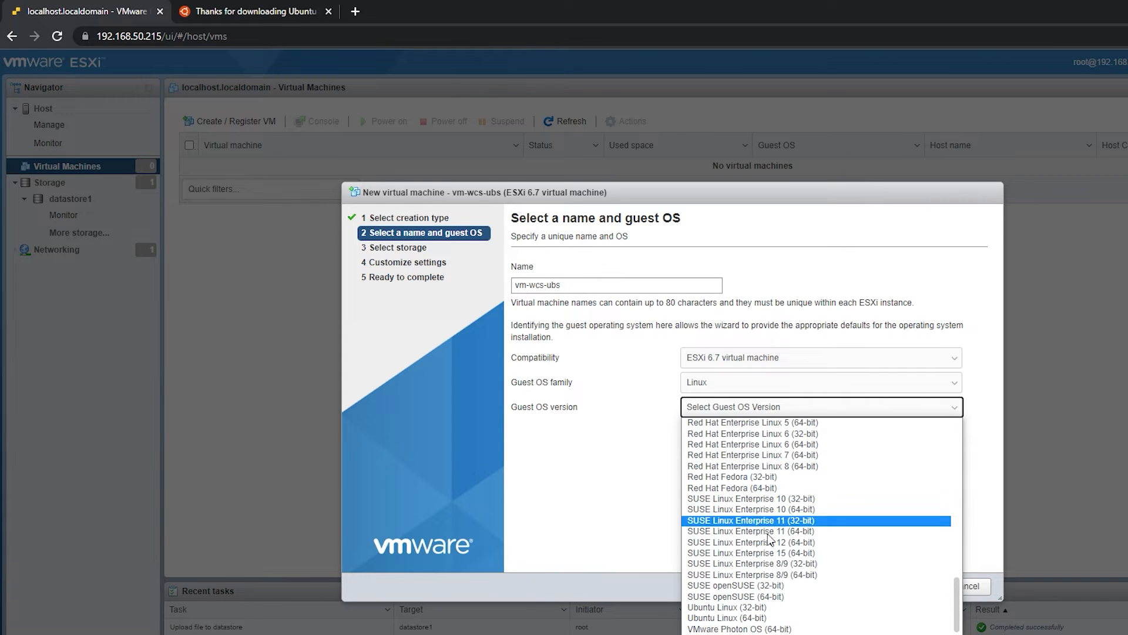
{"action": "left_click", "coordinate": [749, 617]}
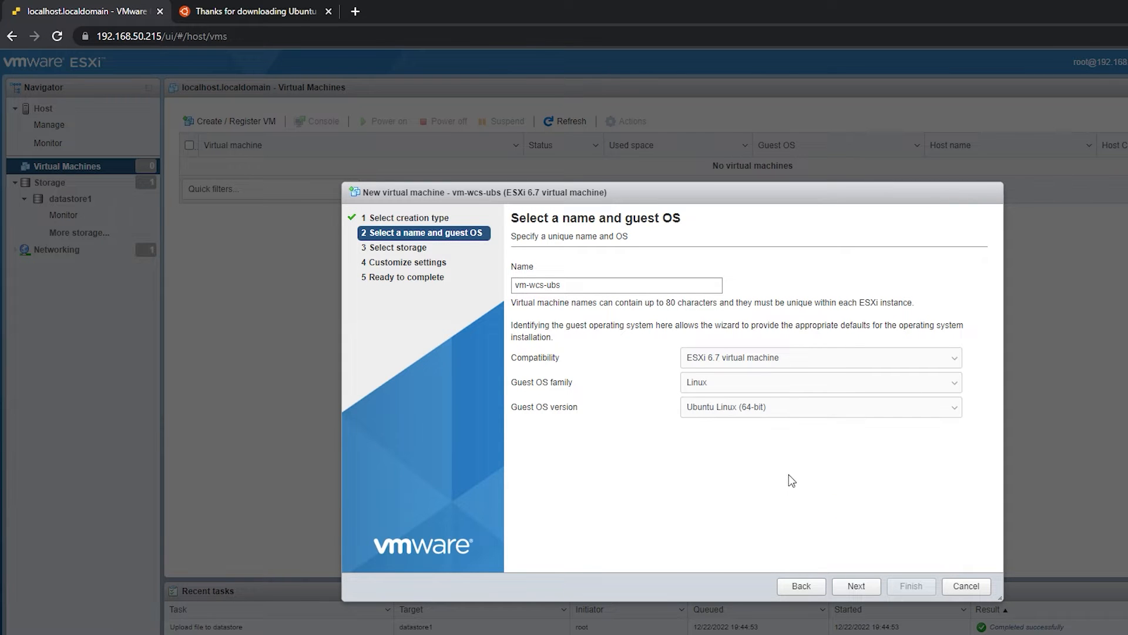
{"action": "left_click", "coordinate": [709, 407]}
{"action": "scroll", "coordinate": [749, 587], "scroll_direction": "down", "scroll_amount": 5}
{"action": "left_click", "coordinate": [748, 622]}
{"action": "left_click", "coordinate": [856, 583]}
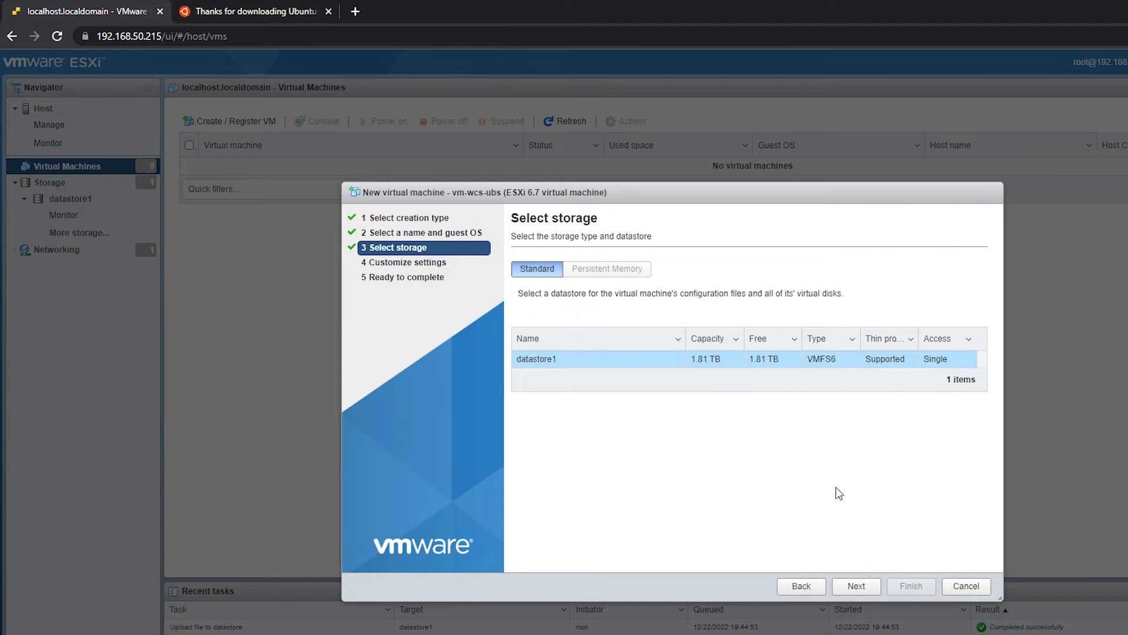
- Keep datastore1 as the virtual machine's storage and set its CPU count to 4
{"action": "left_click", "coordinate": [845, 588]}
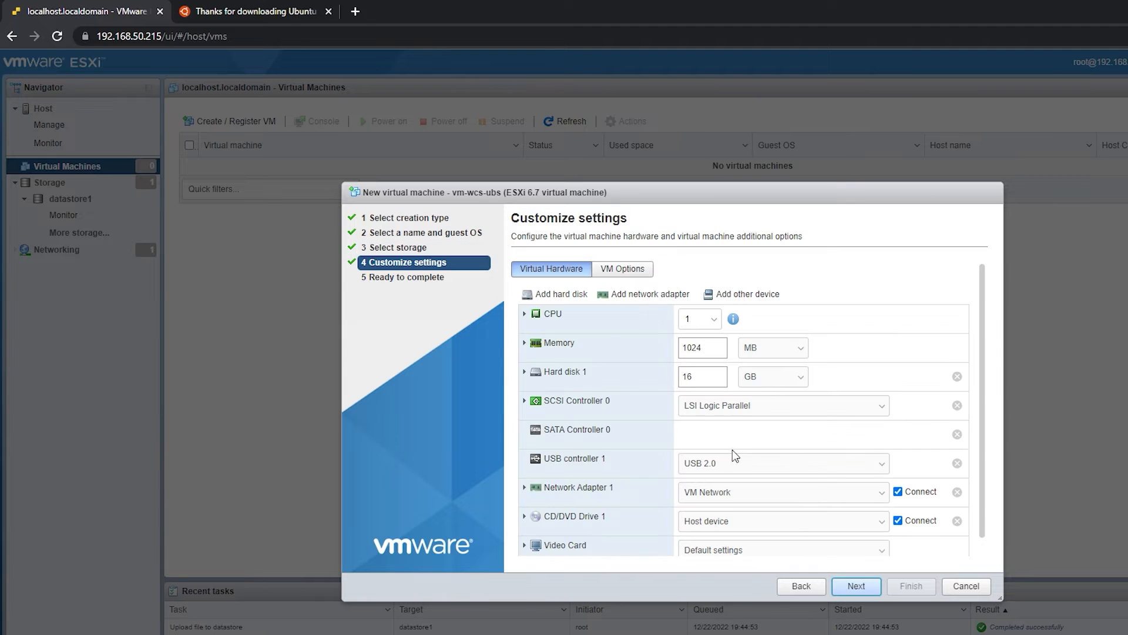
{"action": "left_click", "coordinate": [716, 321]}
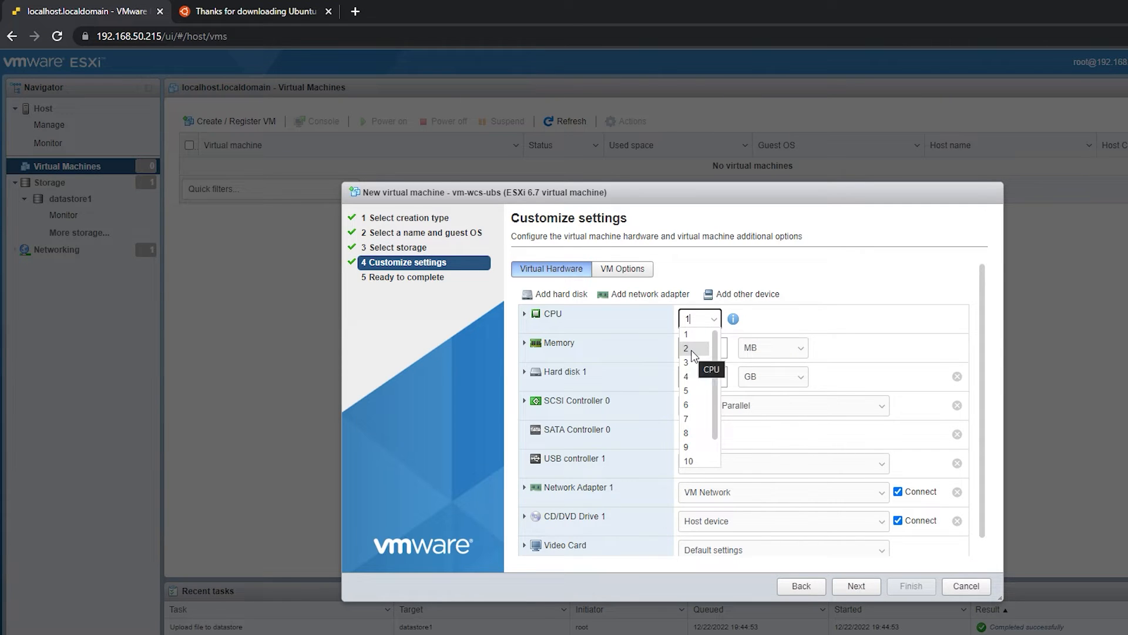
{"action": "left_click", "coordinate": [689, 376]}
- Set the virtual machine's memory to 8192 MB and the size of hard disk 1 to 60 GB
{"action": "double_click", "coordinate": [721, 349]}
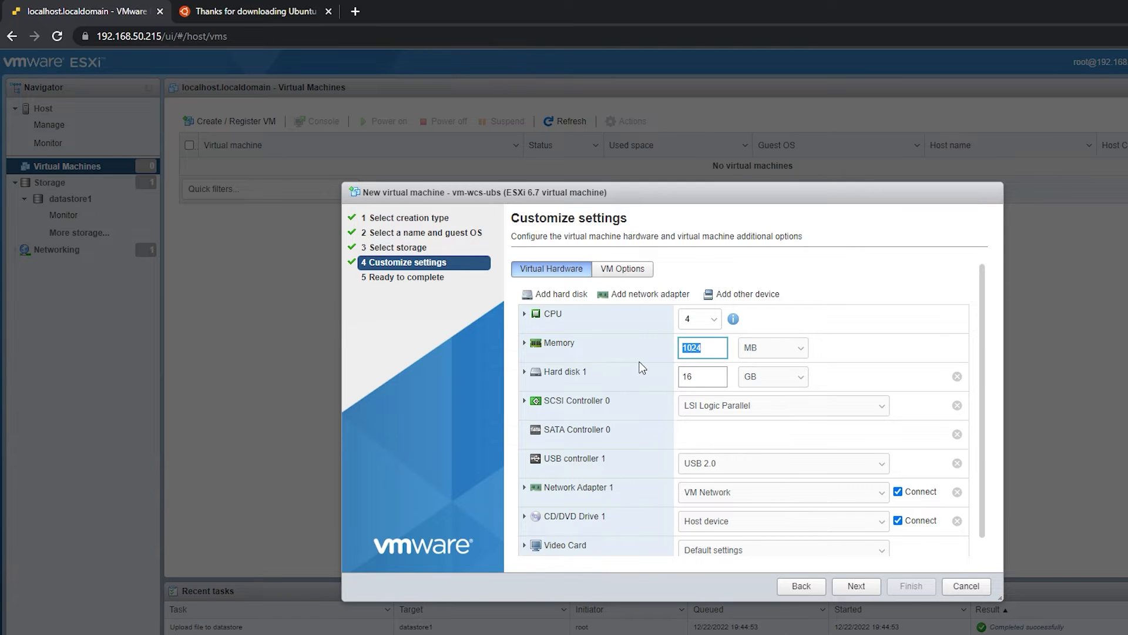
{"action": "type", "text": "819"}
{"action": "left_click", "coordinate": [656, 361]}
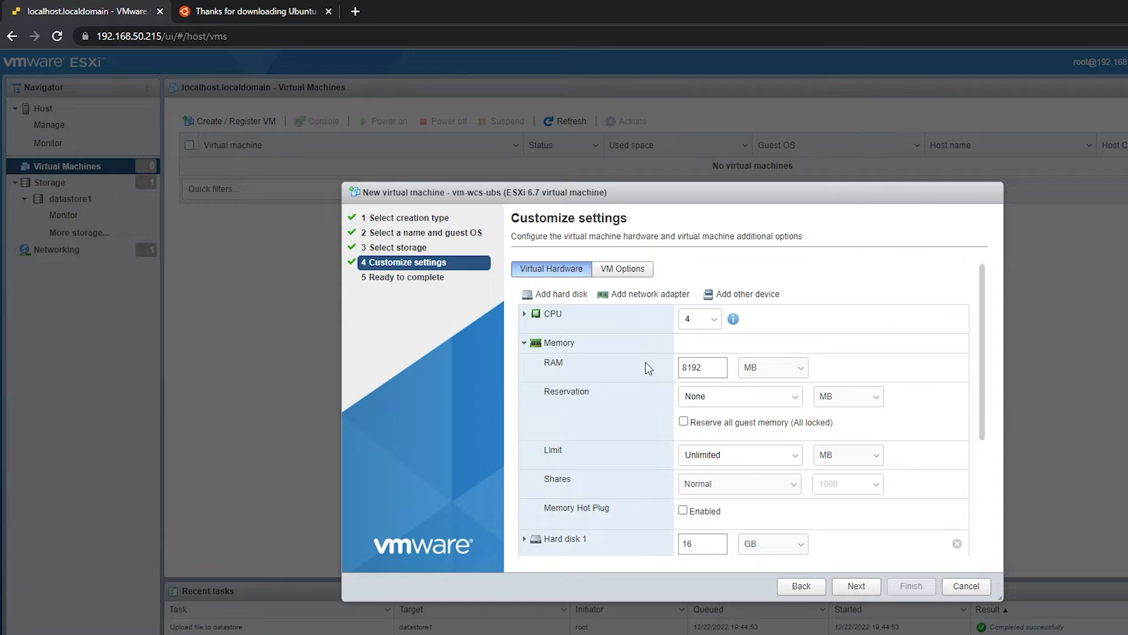
{"action": "left_click", "coordinate": [525, 342]}
{"action": "double_click", "coordinate": [709, 375]}
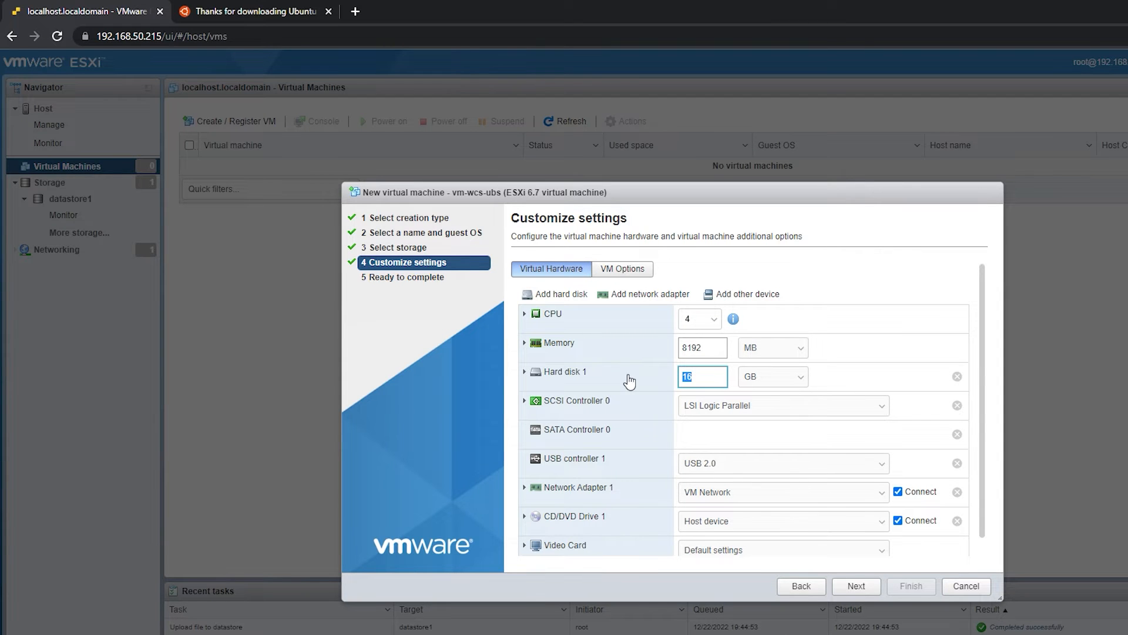
{"action": "type", "text": "60"}
{"action": "left_click", "coordinate": [873, 365]}
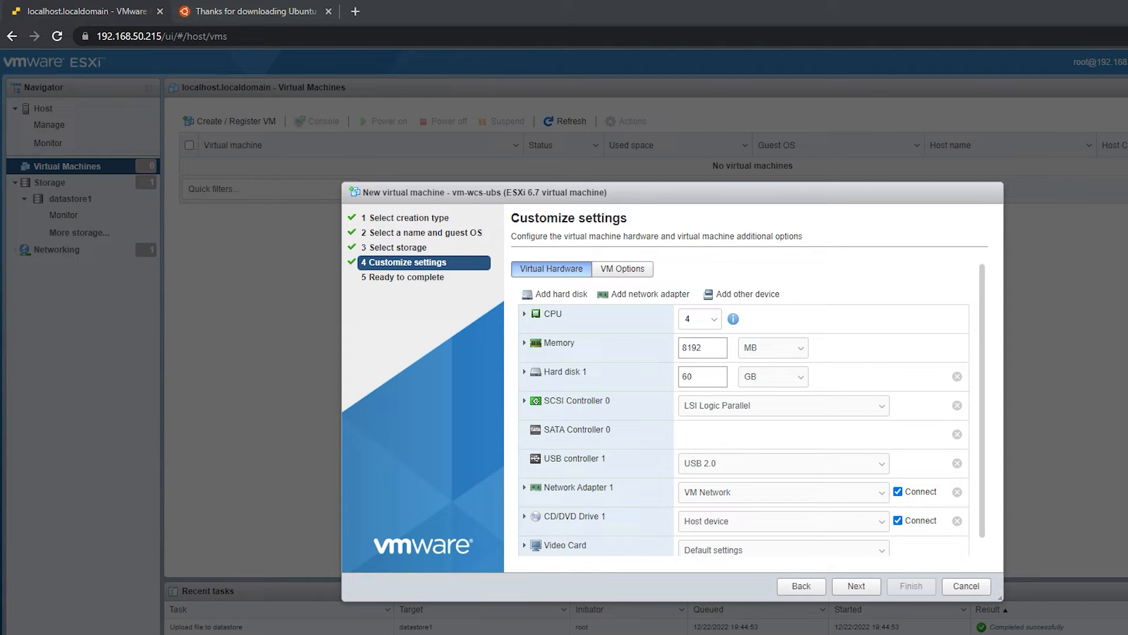
- Back CD/DVD Drive 1 with the datastore ISO file ubuntu-22.04.1-live-server-amd64.iso from the ISO directory on datastore1
{"action": "scroll", "coordinate": [864, 362], "scroll_direction": "down", "scroll_amount": 1}
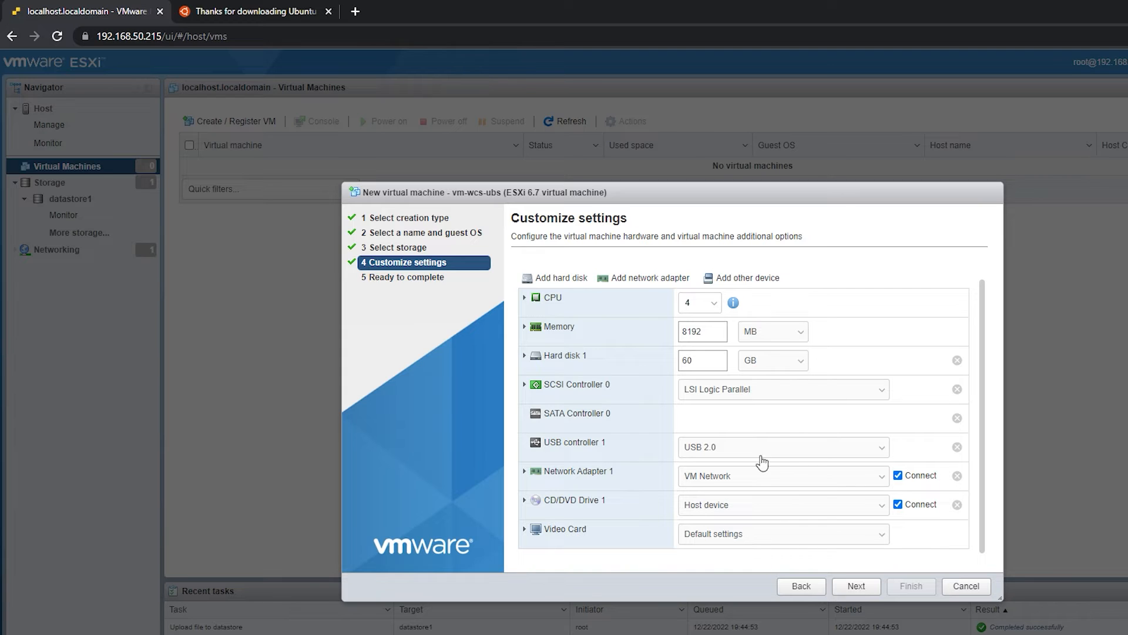
{"action": "left_click", "coordinate": [525, 501]}
{"action": "scroll", "coordinate": [529, 436], "scroll_direction": "down", "scroll_amount": 2}
{"action": "left_click", "coordinate": [771, 413]}
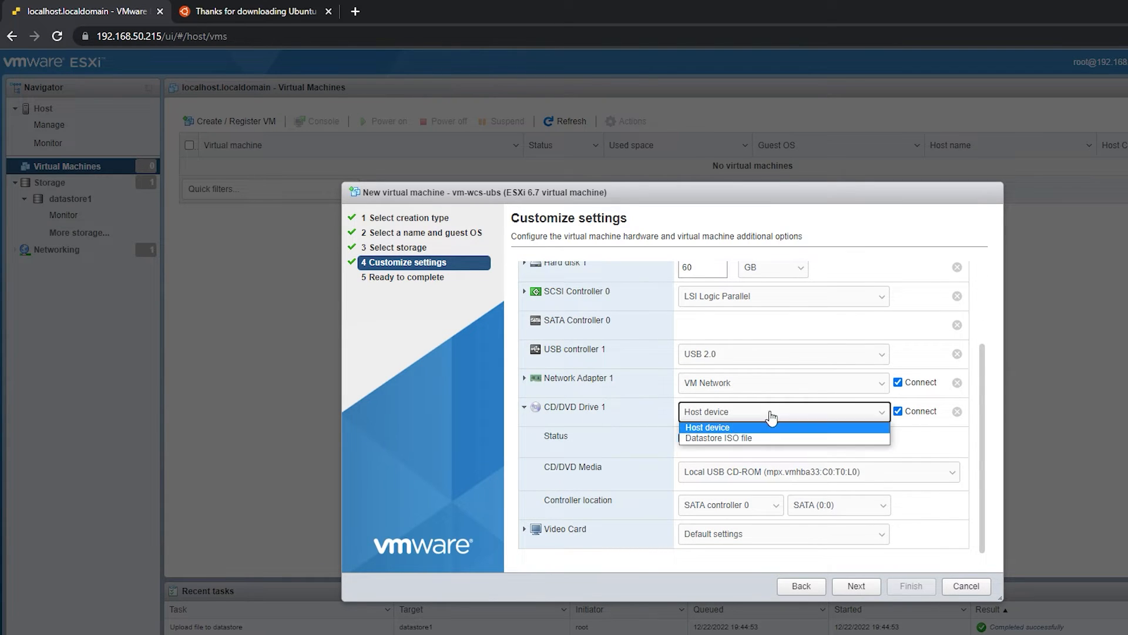
{"action": "left_click", "coordinate": [726, 438]}
{"action": "left_click", "coordinate": [579, 294]}
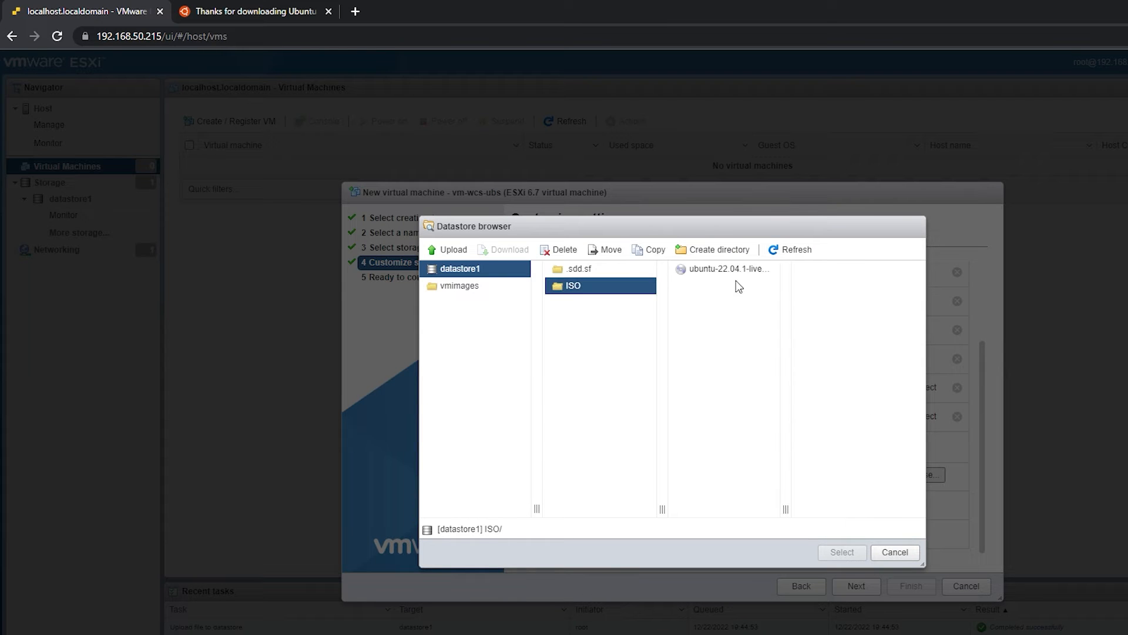
{"action": "left_click", "coordinate": [684, 271]}
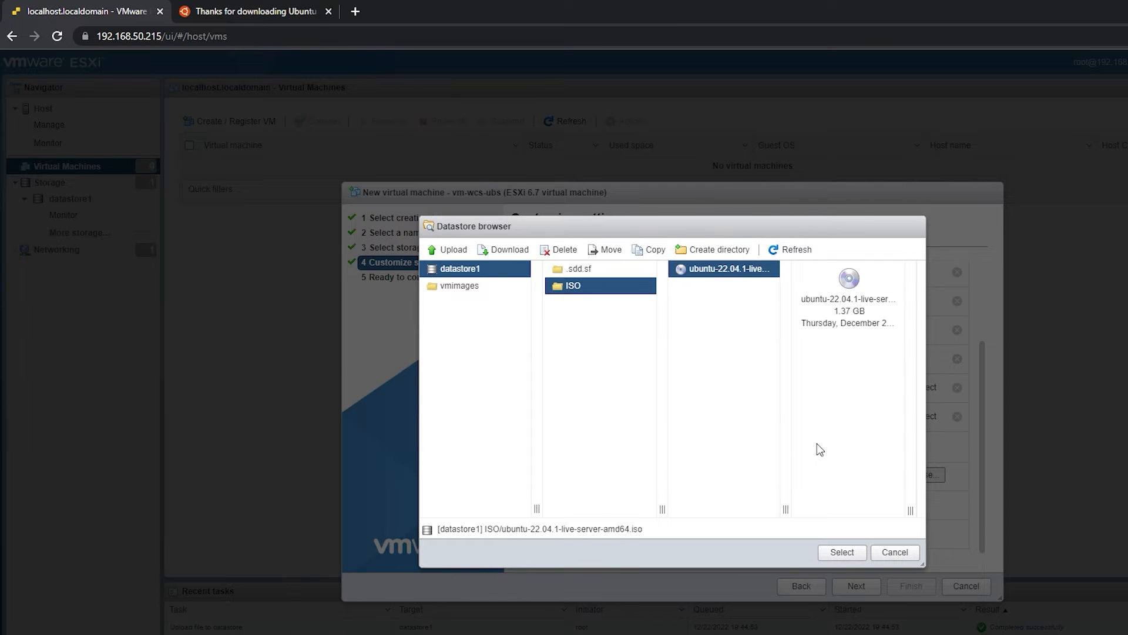
{"action": "left_click", "coordinate": [840, 552]}
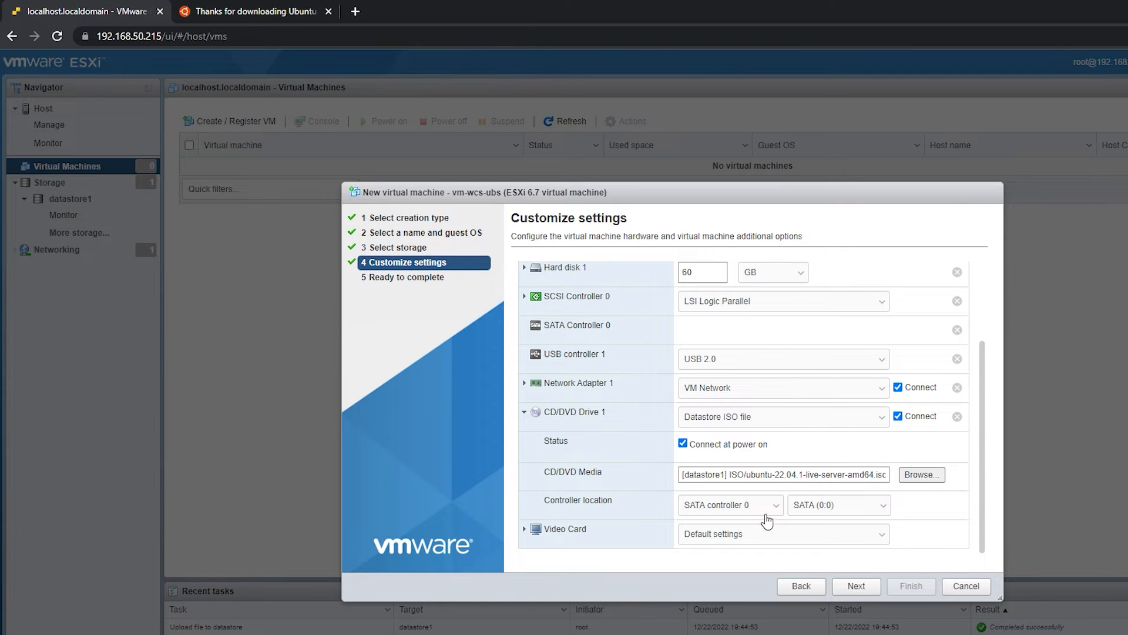
- Review the hardware settings and the summary of vm-wcs-ubs, and finish creating the virtual machine
{"action": "scroll", "coordinate": [798, 473], "scroll_direction": "up", "scroll_amount": 3}
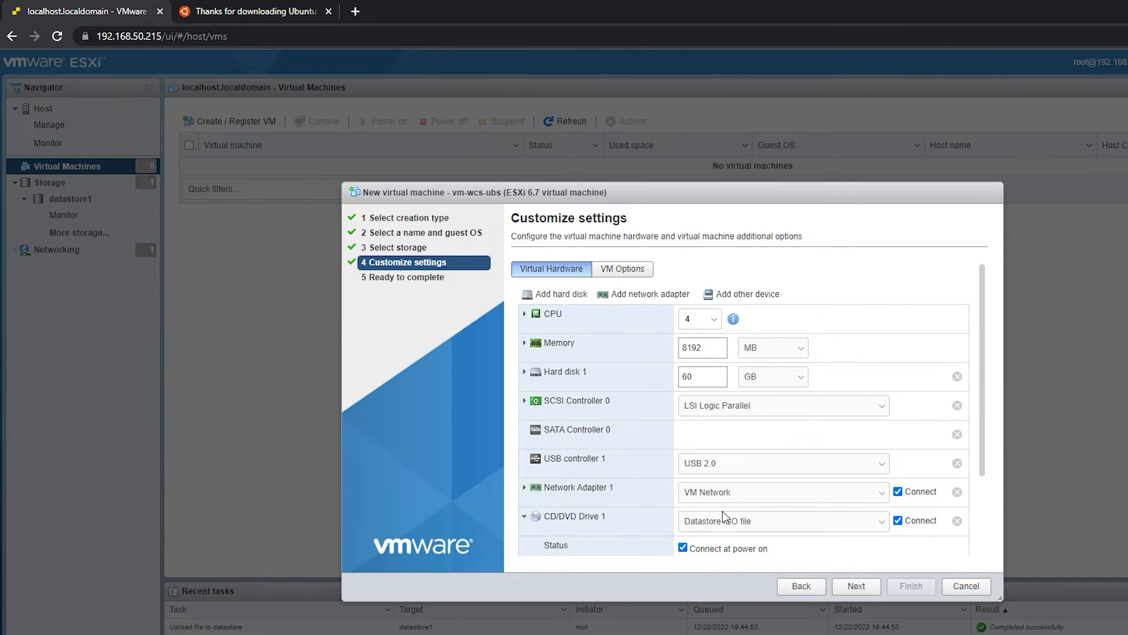
{"action": "scroll", "coordinate": [711, 563], "scroll_direction": "down", "scroll_amount": 3}
{"action": "left_click", "coordinate": [857, 586]}
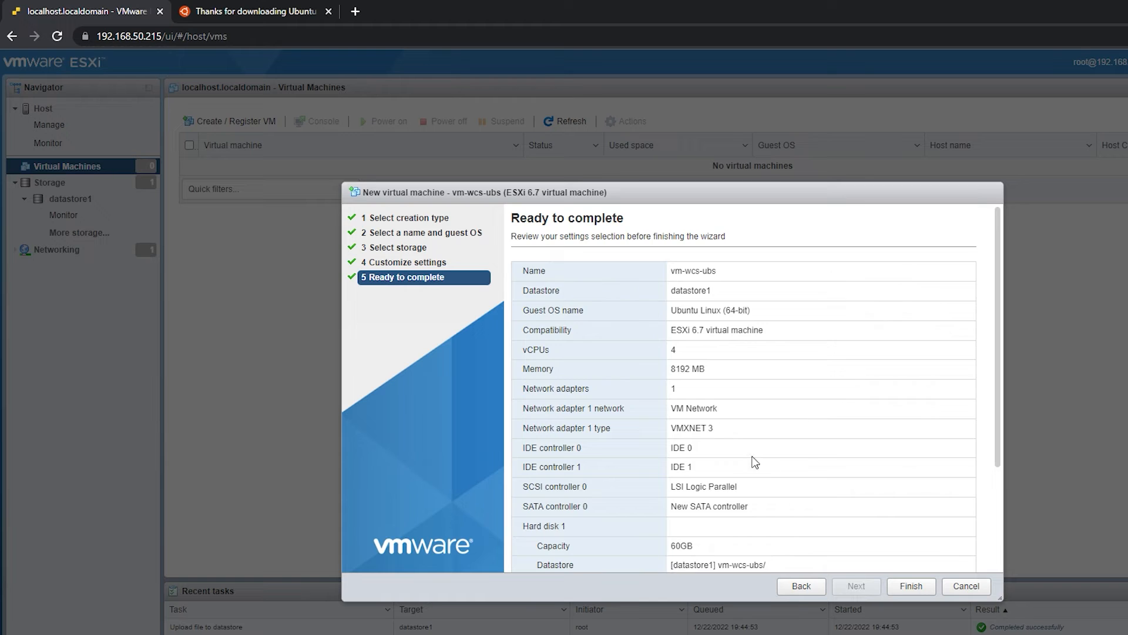
{"action": "scroll", "coordinate": [783, 460], "scroll_direction": "down", "scroll_amount": 2}
{"action": "scroll", "coordinate": [785, 457], "scroll_direction": "up", "scroll_amount": 1}
{"action": "scroll", "coordinate": [785, 457], "scroll_direction": "up", "scroll_amount": 2}
{"action": "scroll", "coordinate": [785, 457], "scroll_direction": "down", "scroll_amount": 3}
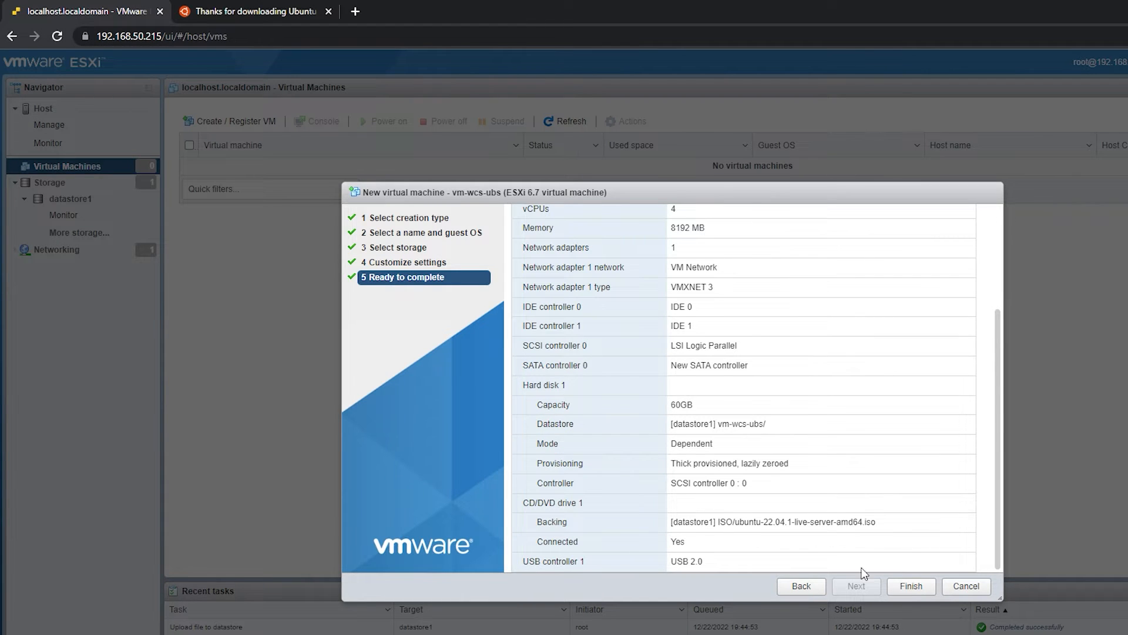
{"action": "left_click", "coordinate": [911, 585]}
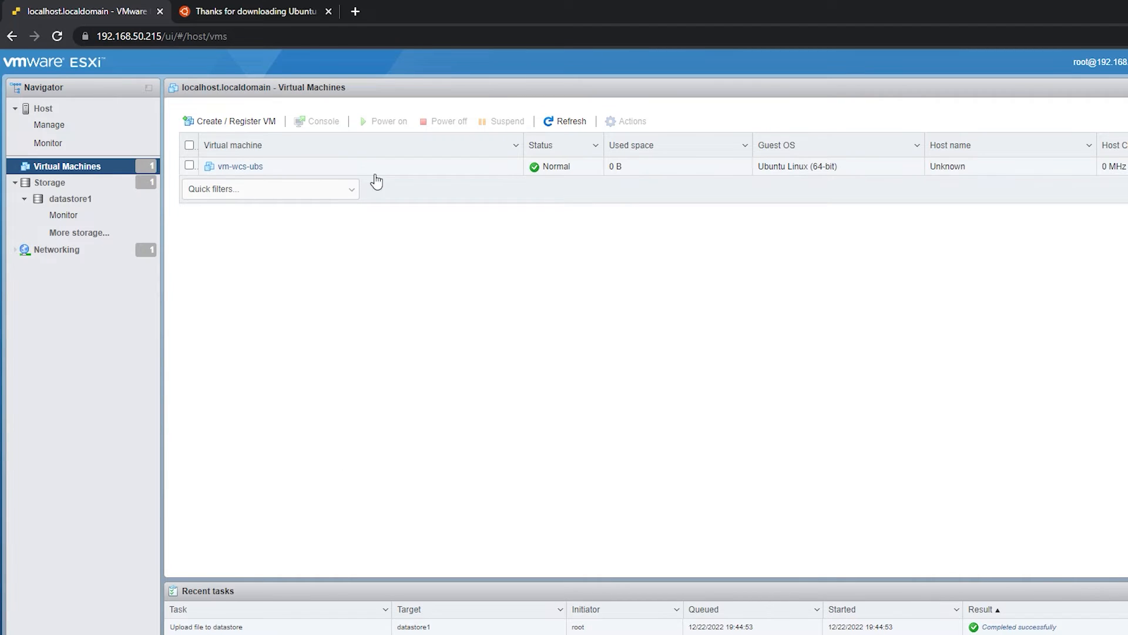
- Open vm-wcs-ubs, power it on, and try to start Try or Install Ubuntu Server from its browser console
{"action": "left_click", "coordinate": [251, 168]}
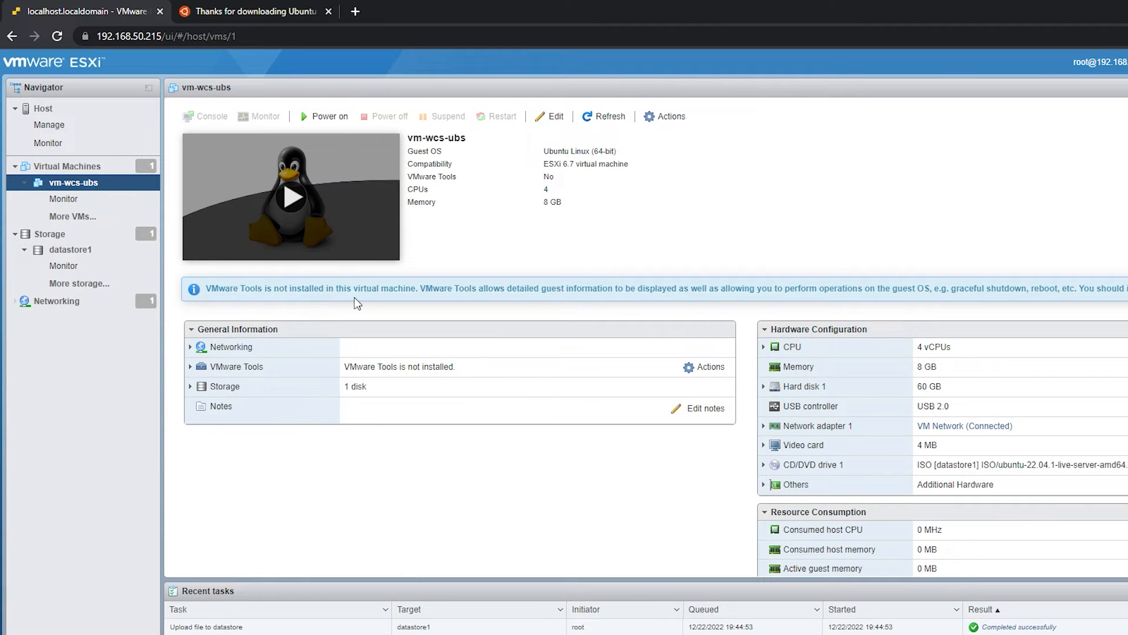
{"action": "left_click", "coordinate": [292, 199]}
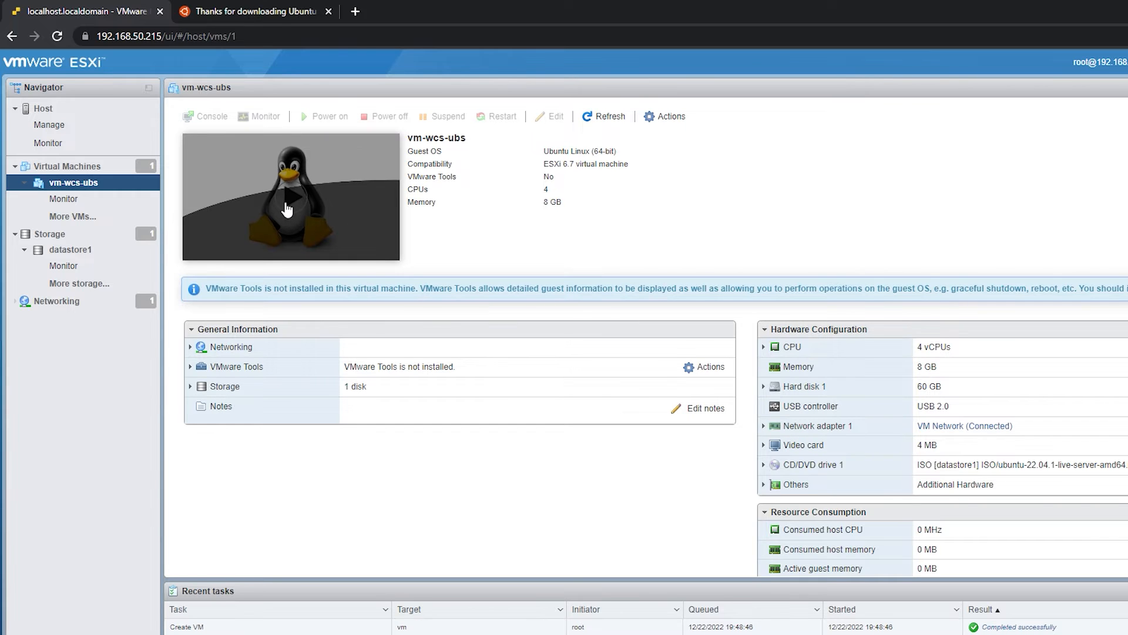
{"action": "left_click", "coordinate": [317, 206]}
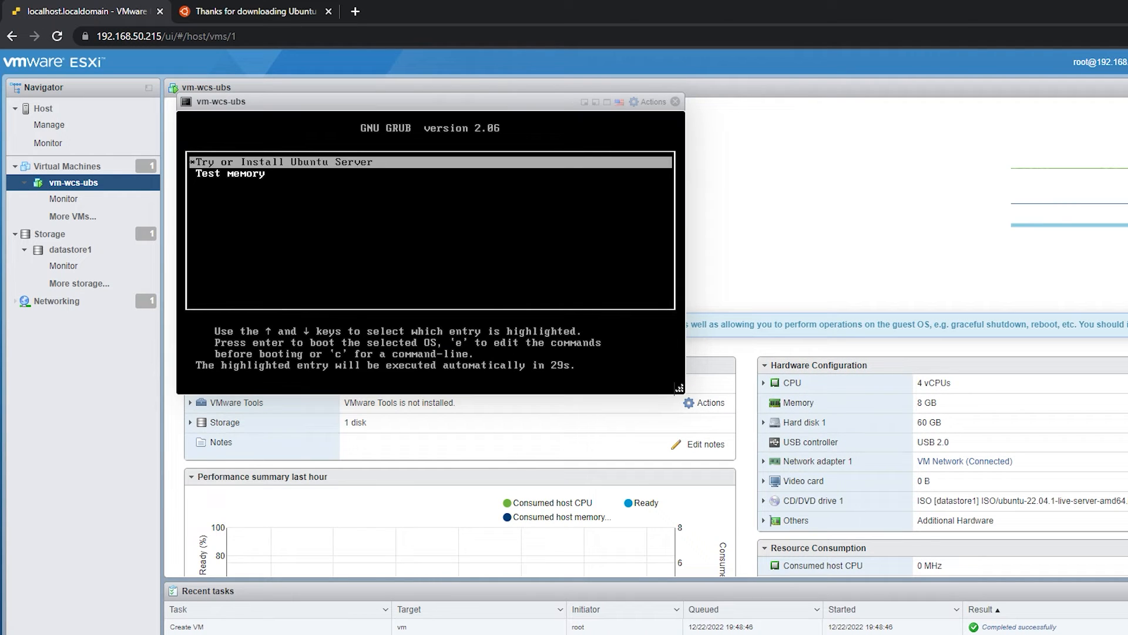
{"action": "key", "text": "Return"}
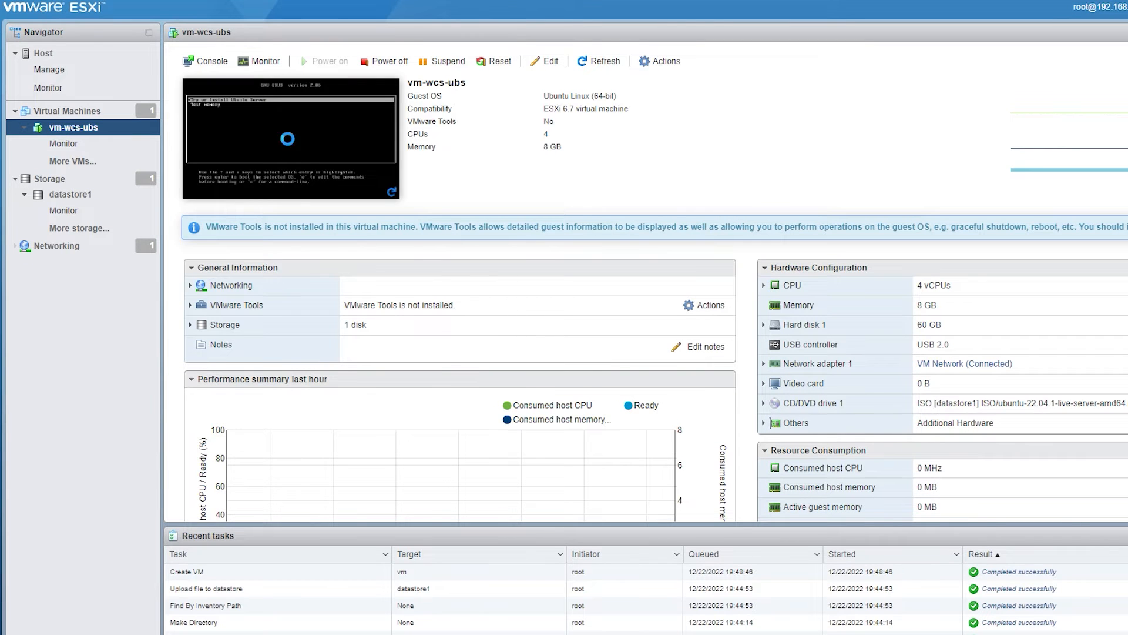
- Switch to VMware Remote Console for vm-wcs-ubs, boot the Try or Install Ubuntu Server entry, and reposition the console window
{"action": "right_click", "coordinate": [295, 131]}
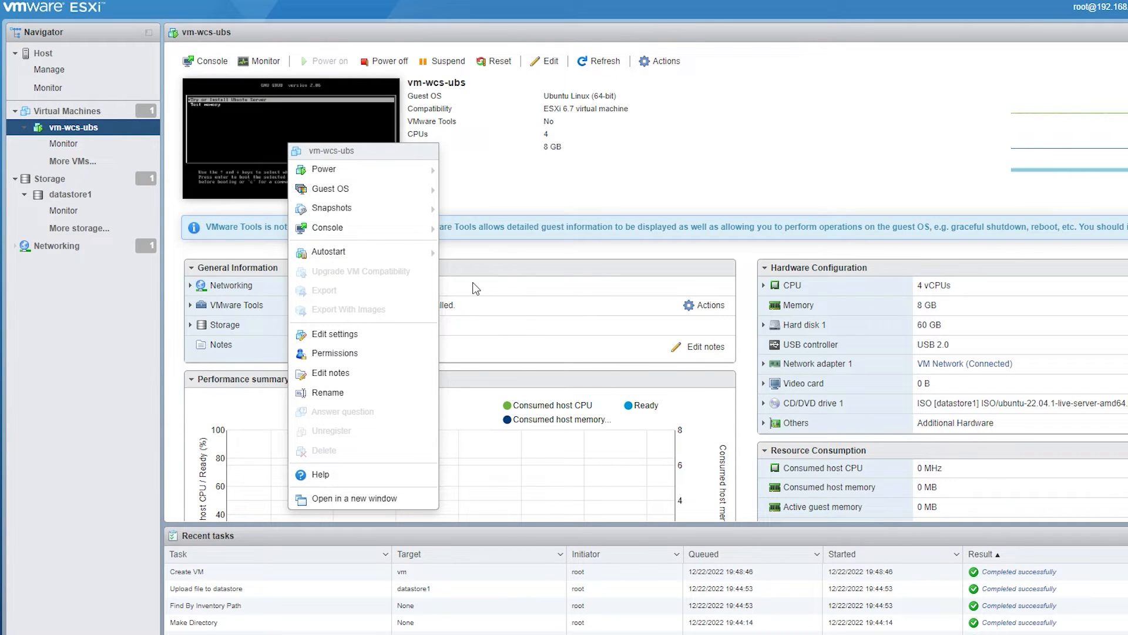
{"action": "left_click", "coordinate": [517, 287]}
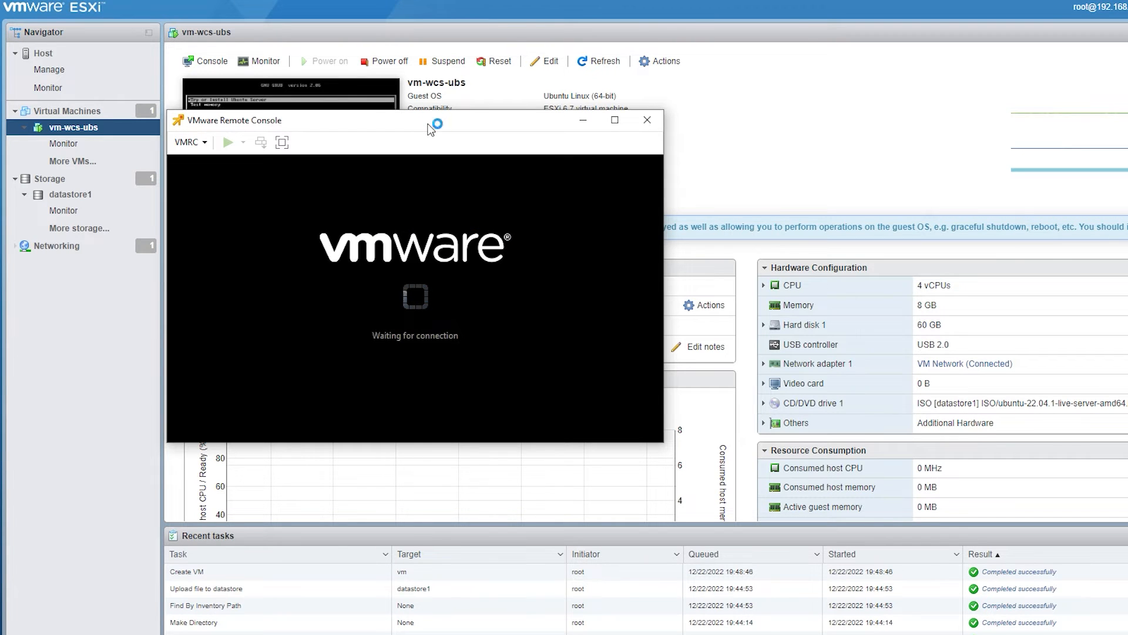
{"action": "left_click", "coordinate": [538, 218]}
{"action": "key", "text": "Down"}
{"action": "key", "text": "Up"}
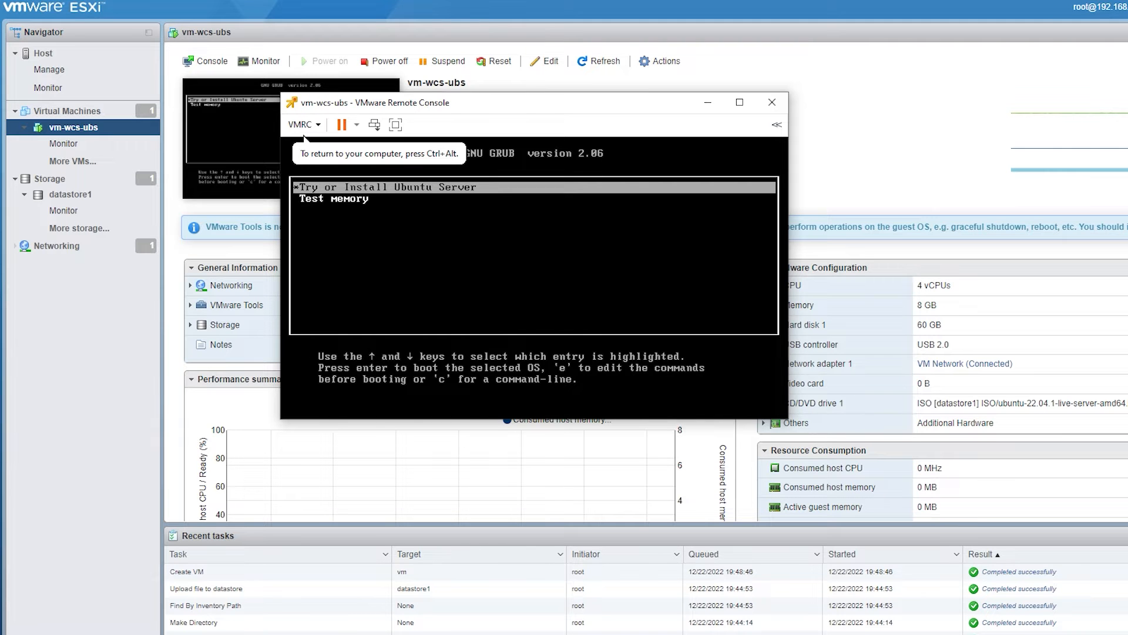
{"action": "key", "text": "Return"}
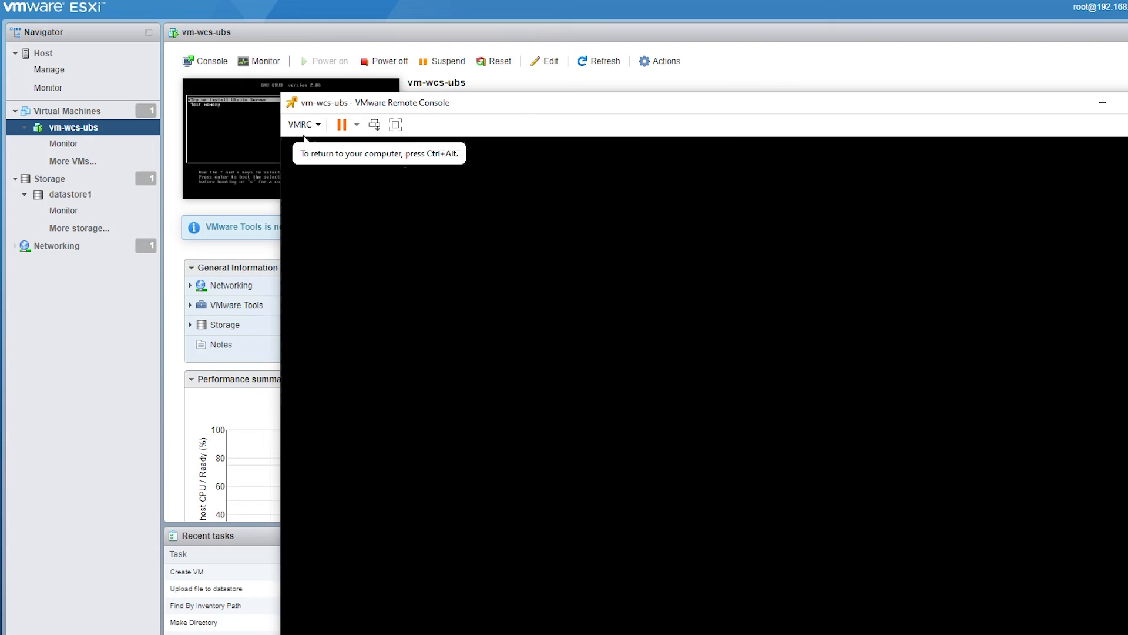
{"action": "key", "text": "ctrl+alt"}
{"action": "left_click_drag", "start_coordinate": [738, 111], "coordinate": [625, 35]}
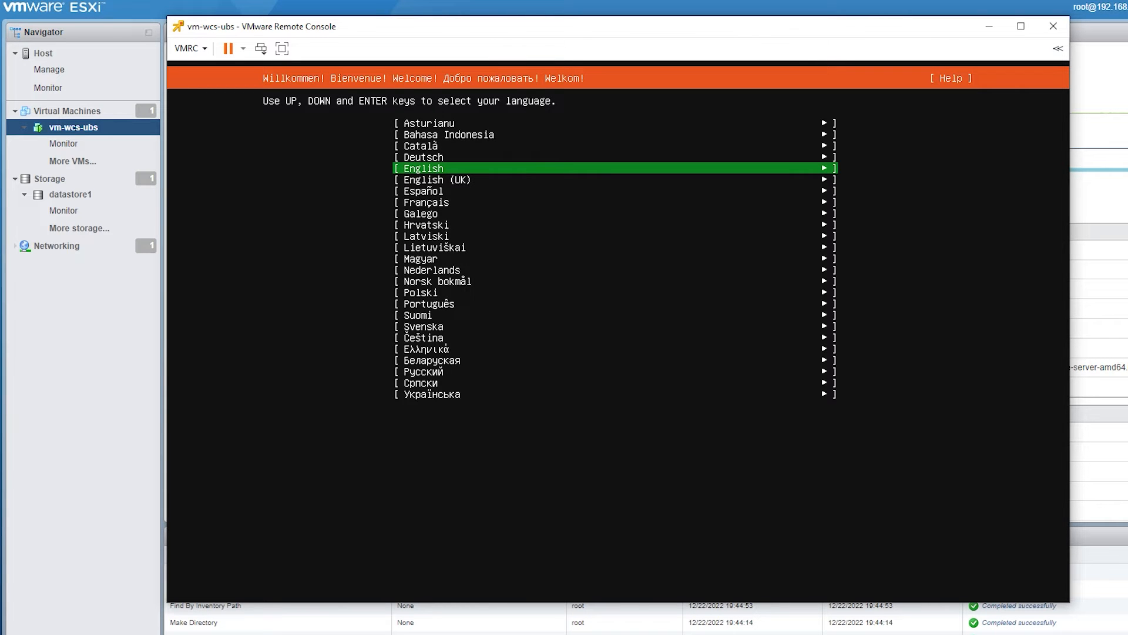
- Choose English as the installation language and update to the new installer
{"action": "key", "text": "Down"}
{"action": "key", "text": "Up"}
{"action": "key", "text": "Return"}
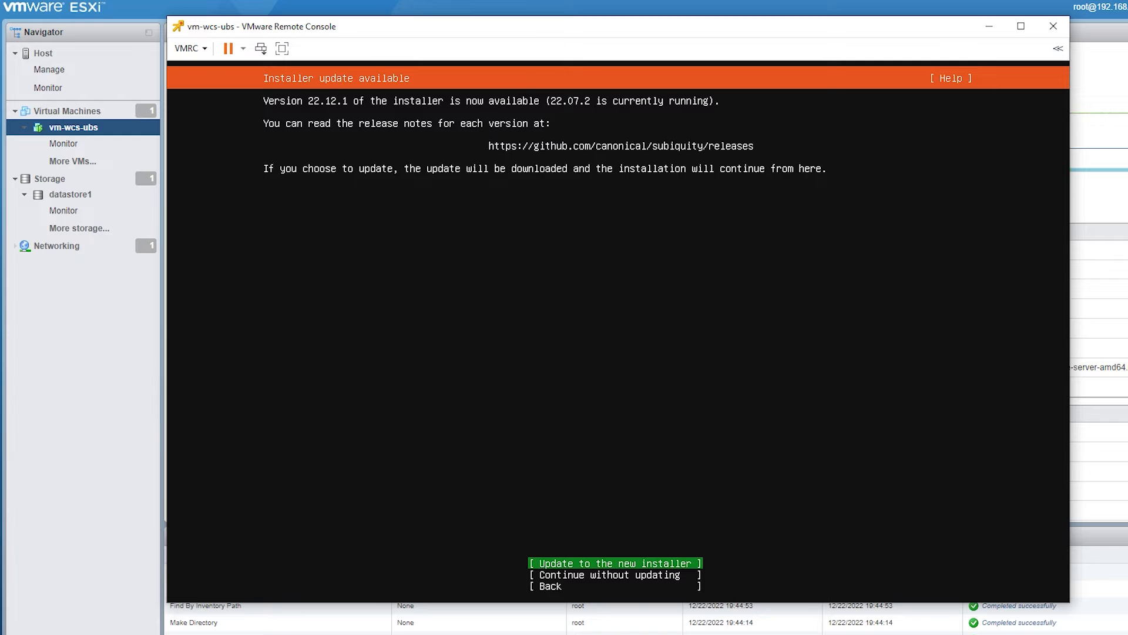
{"action": "key", "text": "Return"}
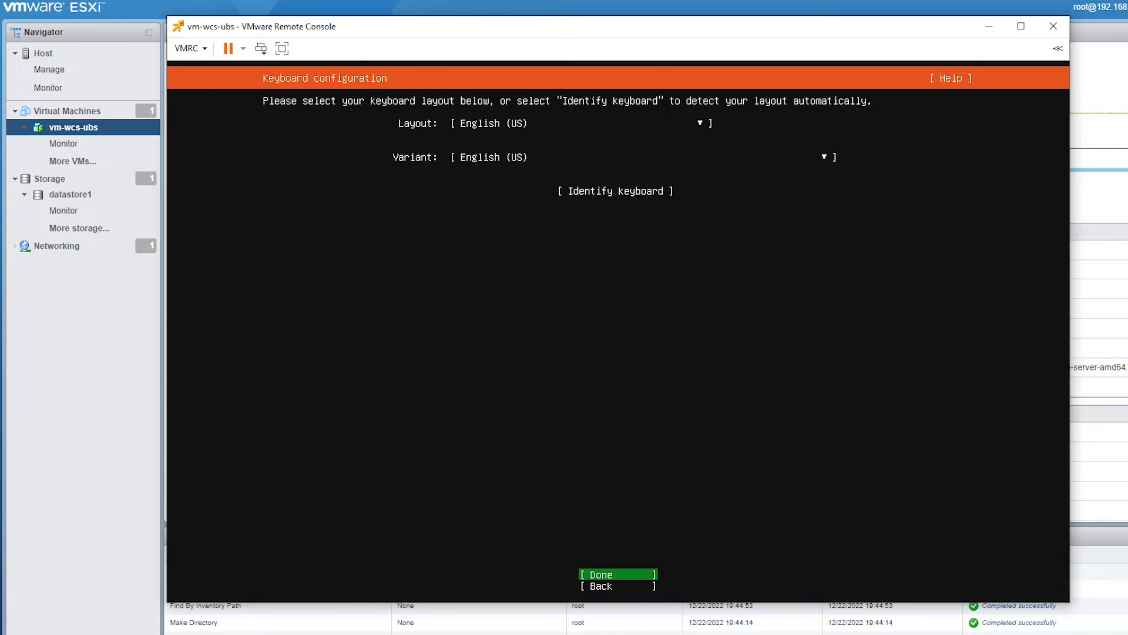
- Accept the English (US) keyboard layout and variant, and keep Ubuntu Server as the installation base
{"action": "key", "text": "Return"}
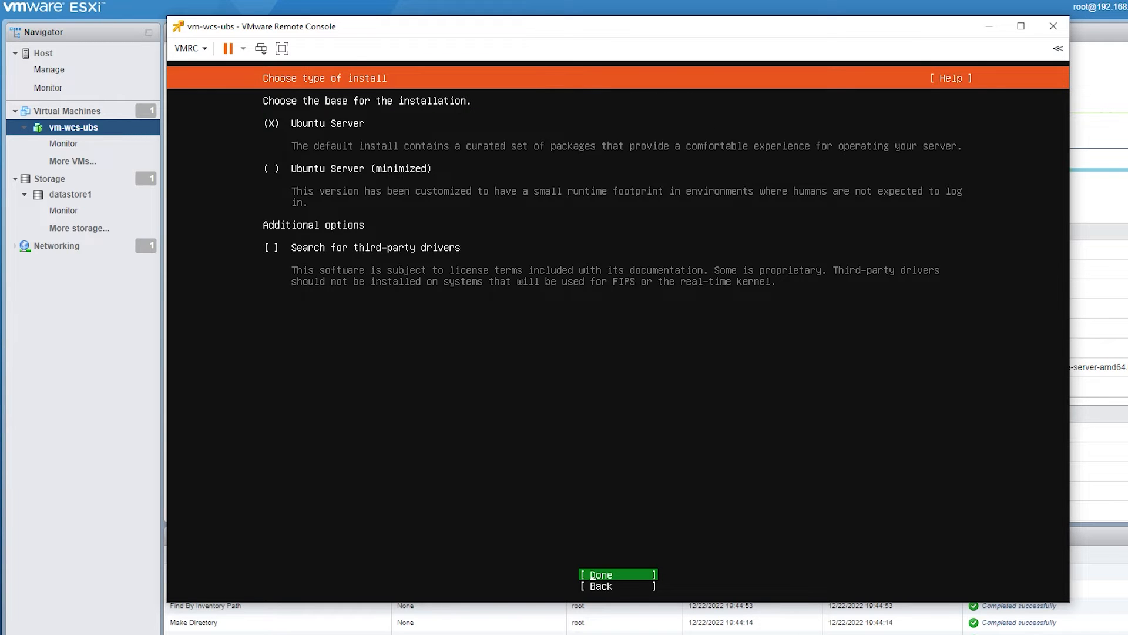
{"action": "key", "text": "Return"}
- Edit the IPv4 configuration of the ens160 network interface and set its IPv4 method to Manual
{"action": "key", "text": "Down"}
{"action": "key", "text": "Up"}
{"action": "key", "text": "Up"}
{"action": "key", "text": "Up"}
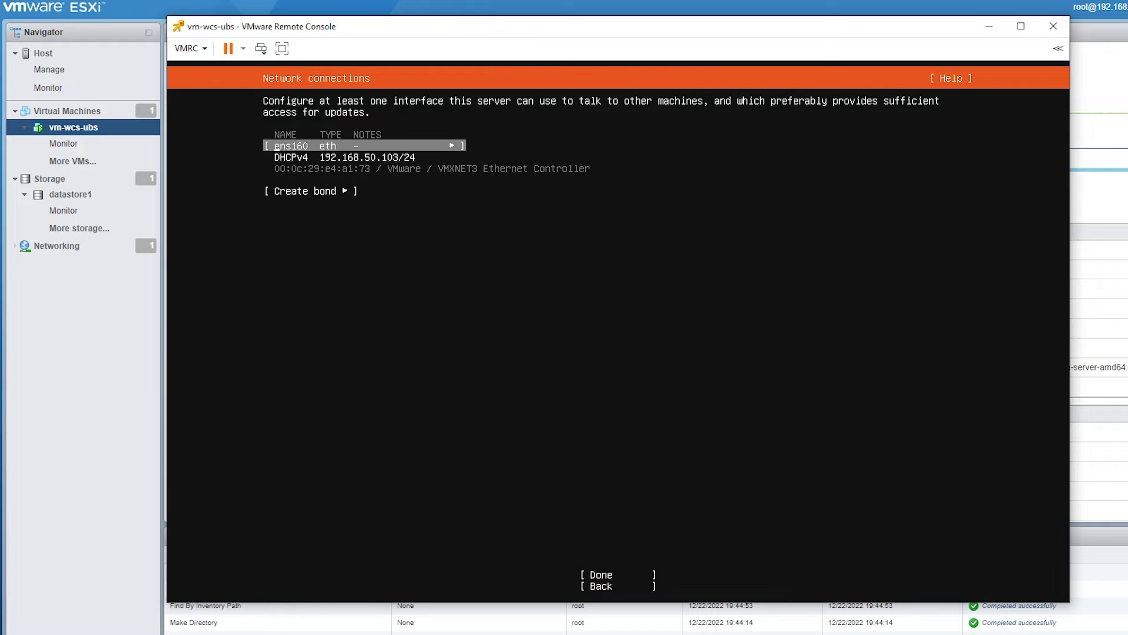
{"action": "key", "text": "Down"}
{"action": "key", "text": "Up"}
{"action": "key", "text": "Return"}
{"action": "key", "text": "Down"}
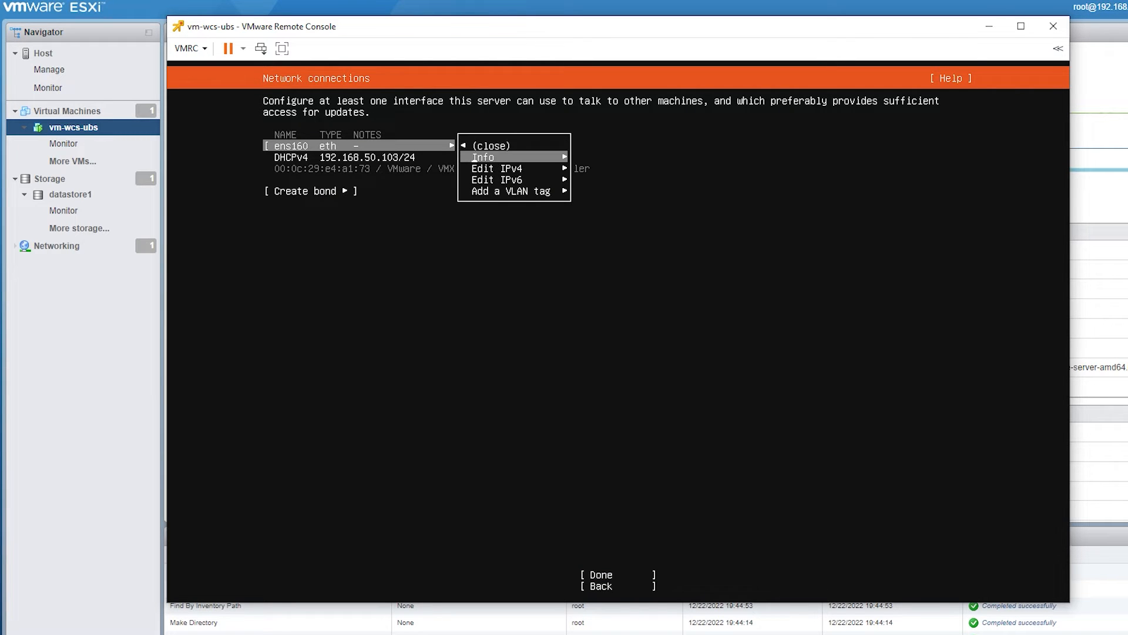
{"action": "key", "text": "Down"}
{"action": "key", "text": "Return"}
{"action": "key", "text": "Down"}
{"action": "key", "text": "Up"}
{"action": "key", "text": "Return"}
{"action": "key", "text": "Down"}
{"action": "key", "text": "Return"}
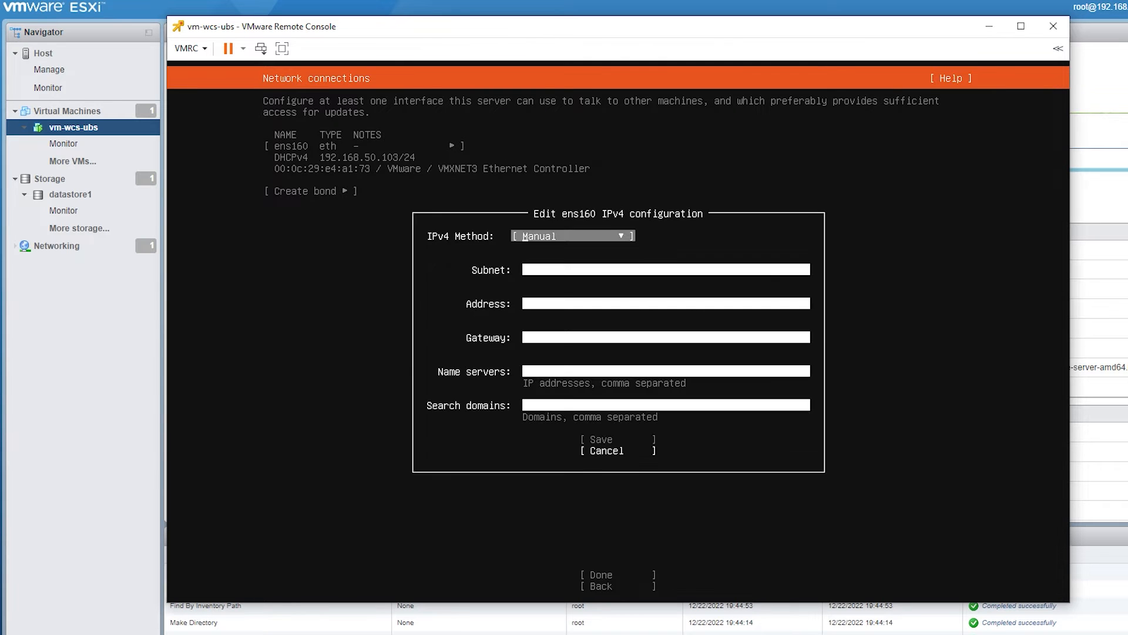
- Enter the subnet 192.168.50.0/24 and the address 192.168.50.205 in the ens160 IPv4 configuration
{"action": "key", "text": "Down"}
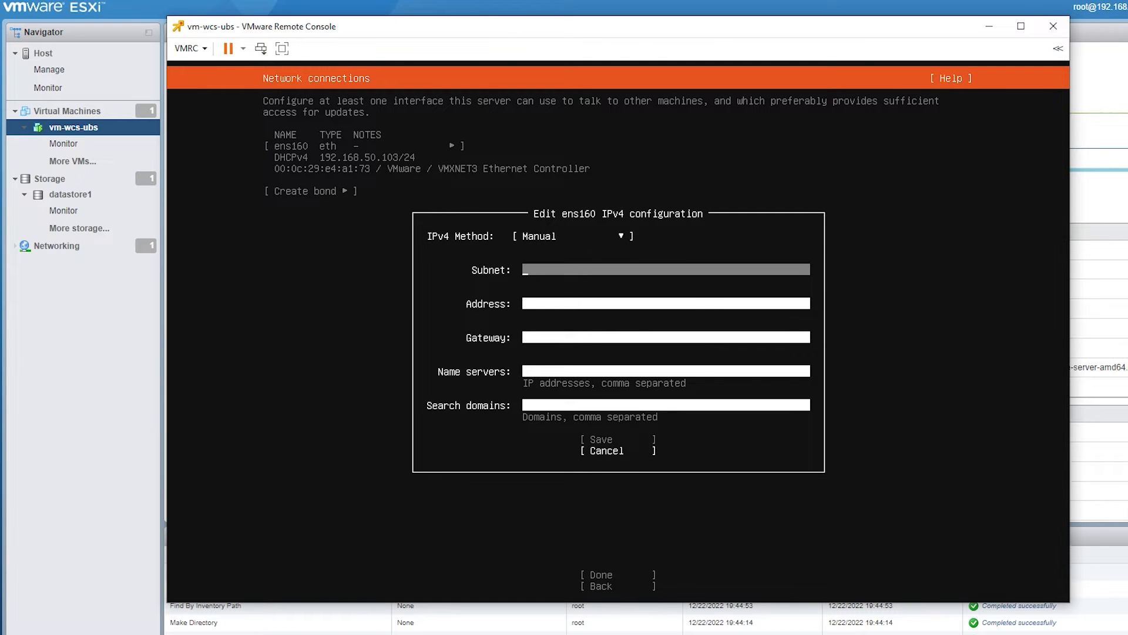
{"action": "key", "text": "Down"}
{"action": "key", "text": "Up"}
{"action": "type", "text": "192.168.50."}
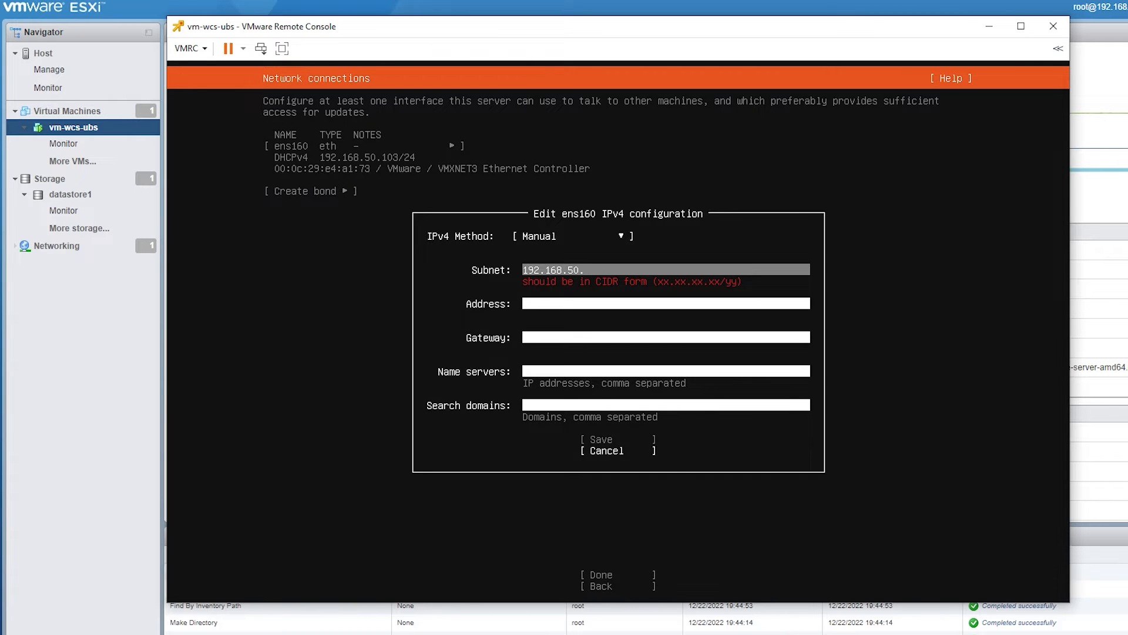
{"action": "type", "text": "0/24"}
{"action": "key", "text": "Tab"}
{"action": "type", "text": "192.168.50.205"}
- Set the gateway to 192.168.50.1, leave the name servers and search domains empty, and save the IPv4 configuration
{"action": "key", "text": "Tab"}
{"action": "type", "text": "192.168."}
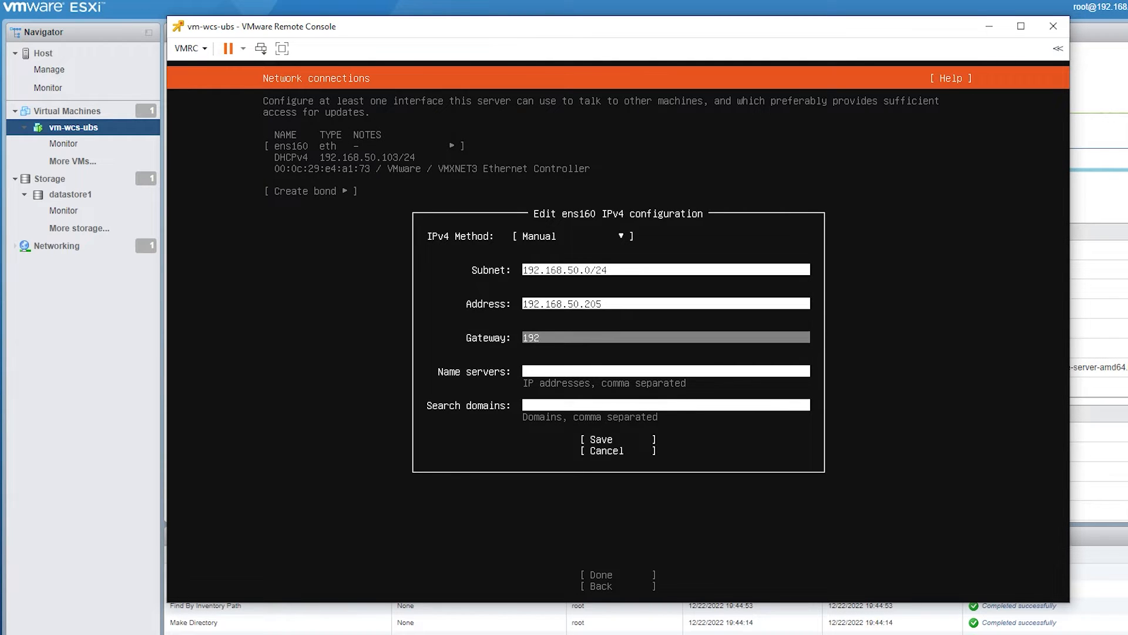
{"action": "type", "text": "50.1"}
{"action": "key", "text": "Tab"}
{"action": "key", "text": "Tab"}
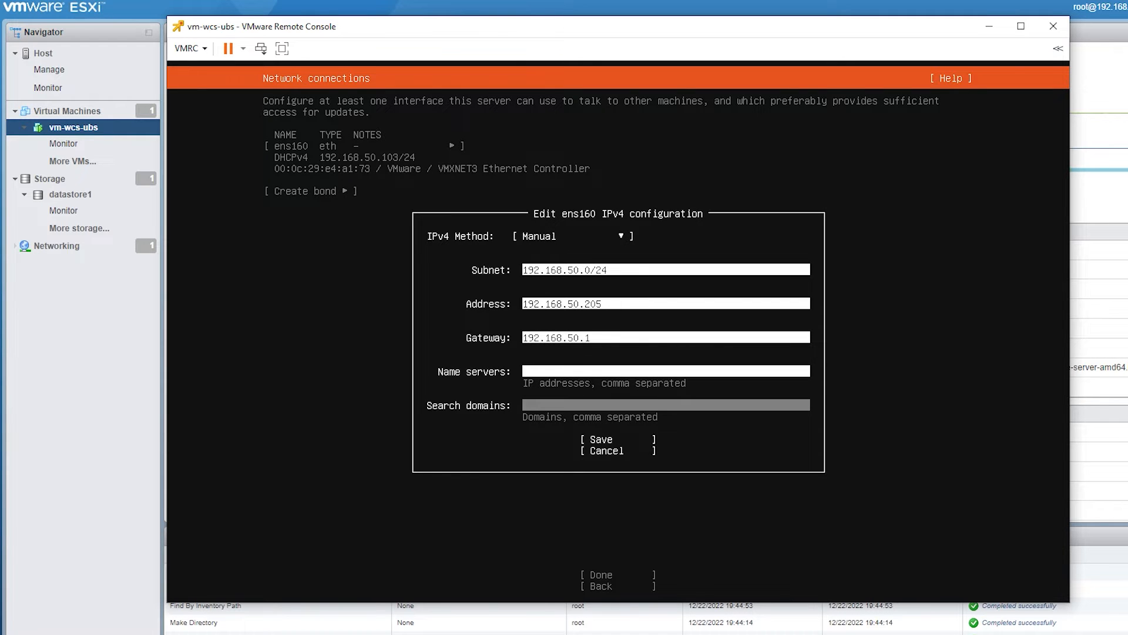
{"action": "key", "text": "Tab"}
{"action": "key", "text": "Return"}
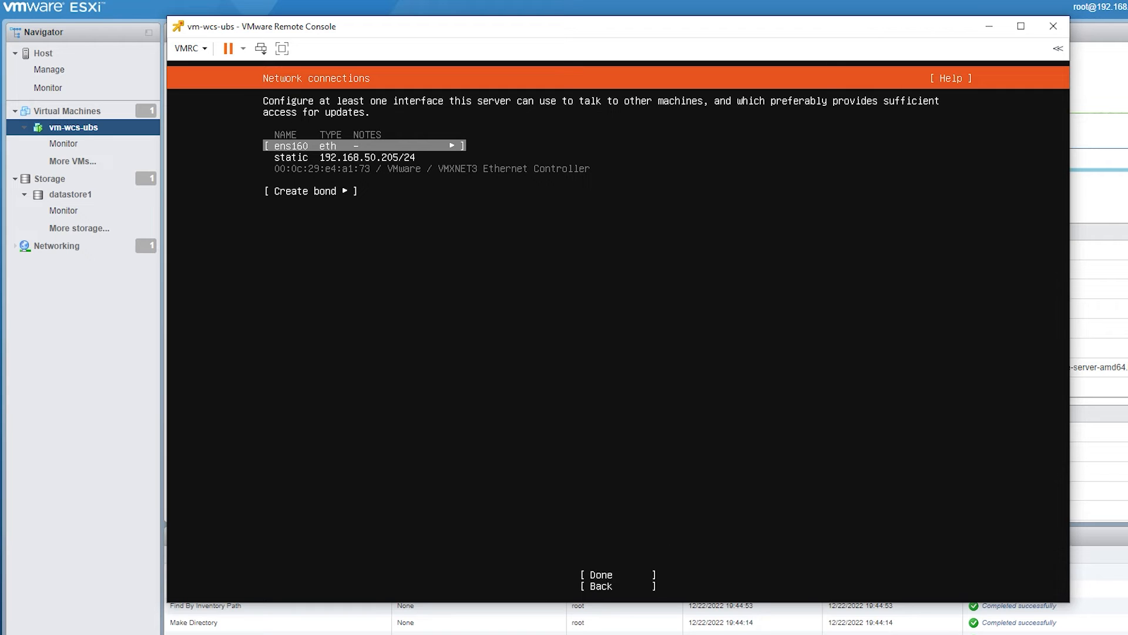
- Accept the ens160 network configuration, leave the proxy address blank, and keep the default Ubuntu archive mirror
{"action": "key", "text": "Tab"}
{"action": "key", "text": "Tab"}
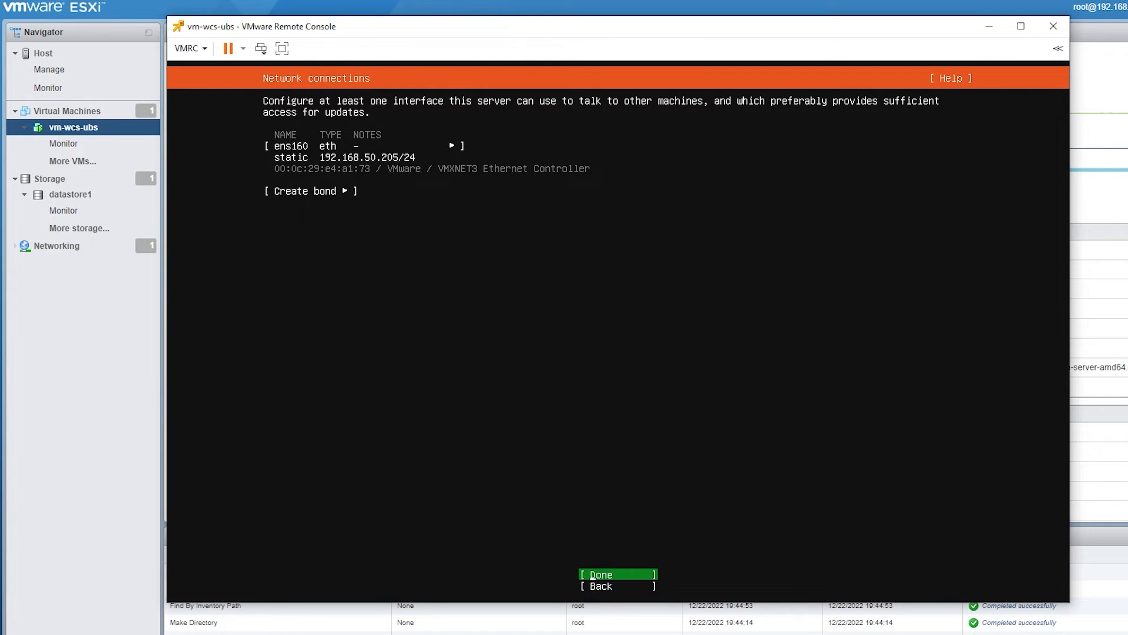
{"action": "key", "text": "Return"}
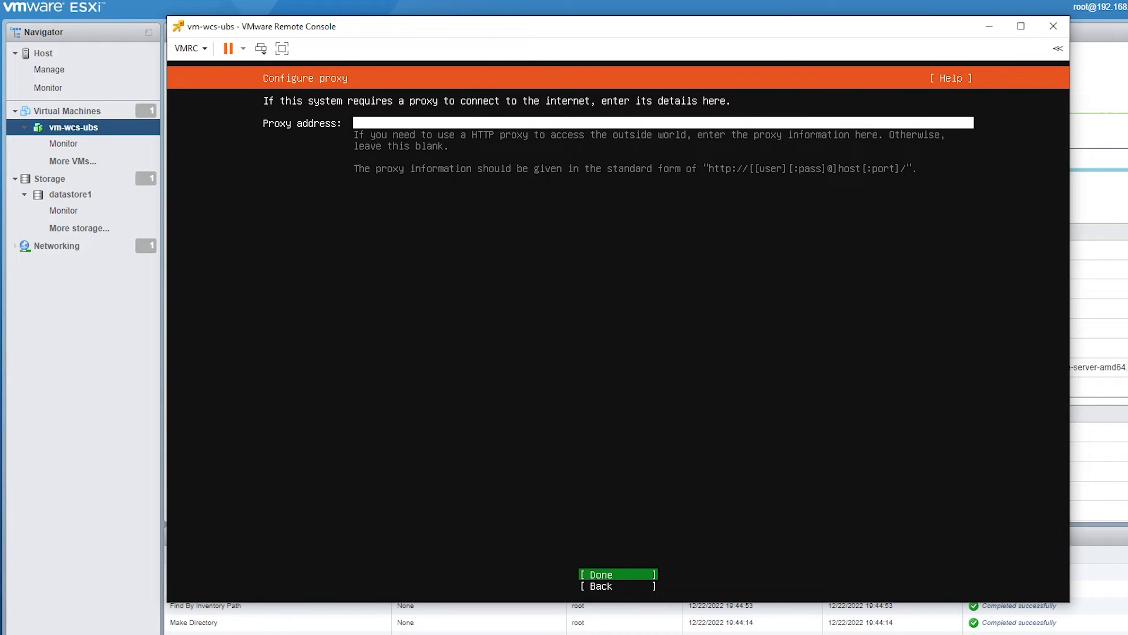
{"action": "key", "text": "Return"}
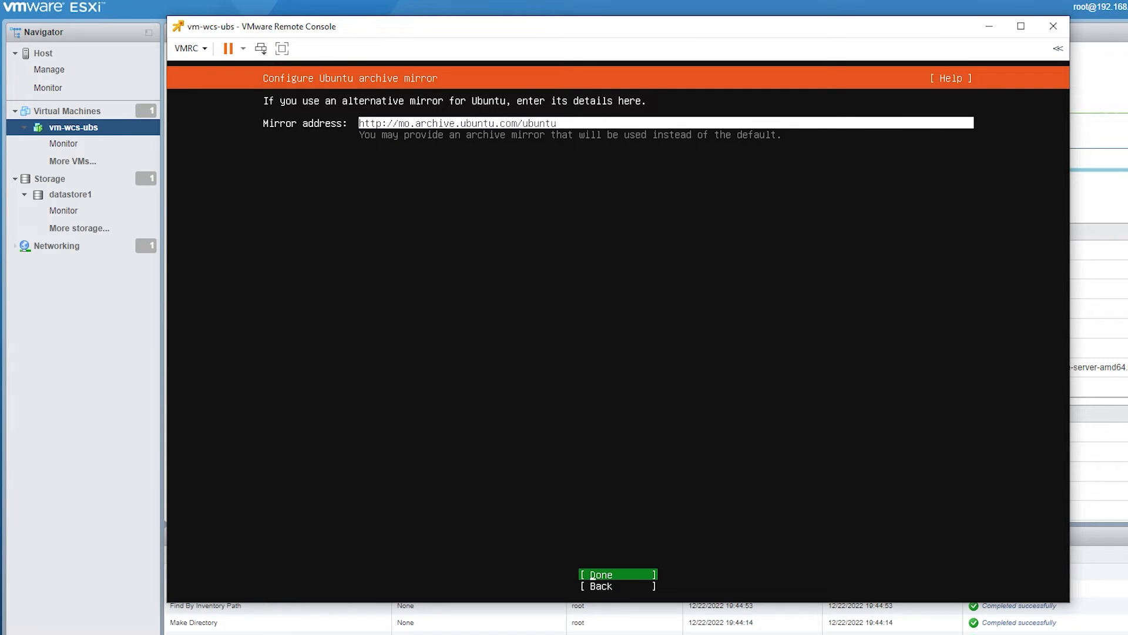
{"action": "key", "text": "Return"}
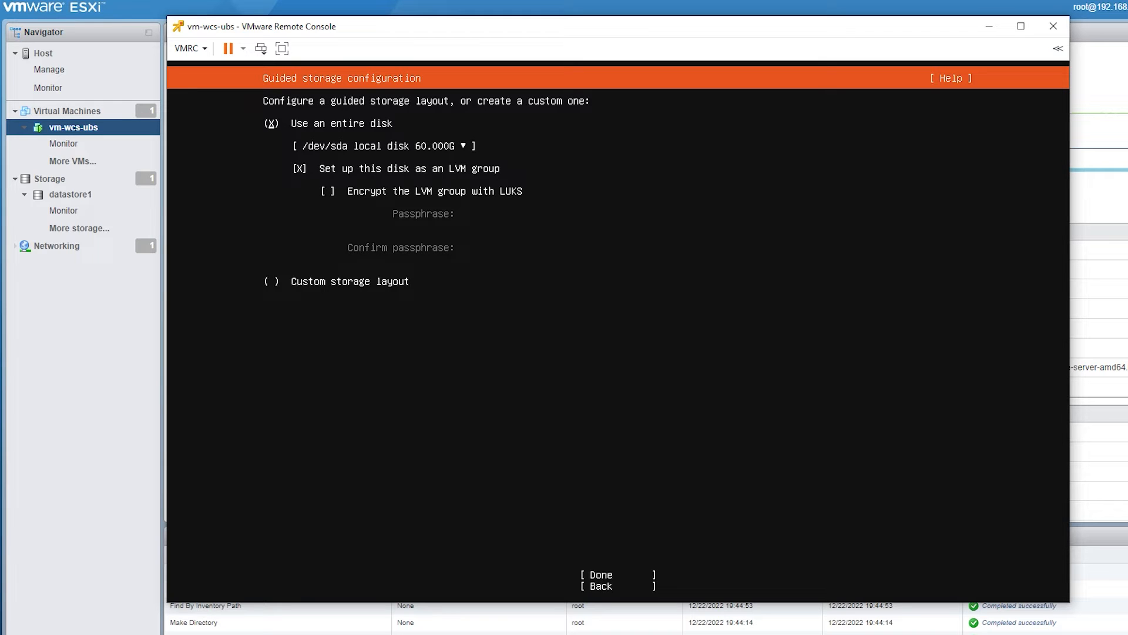
- Accept the guided storage layout using the entire /dev/sda disk as an unencrypted LVM group
{"action": "key", "text": "Down"}
{"action": "key", "text": "Down"}
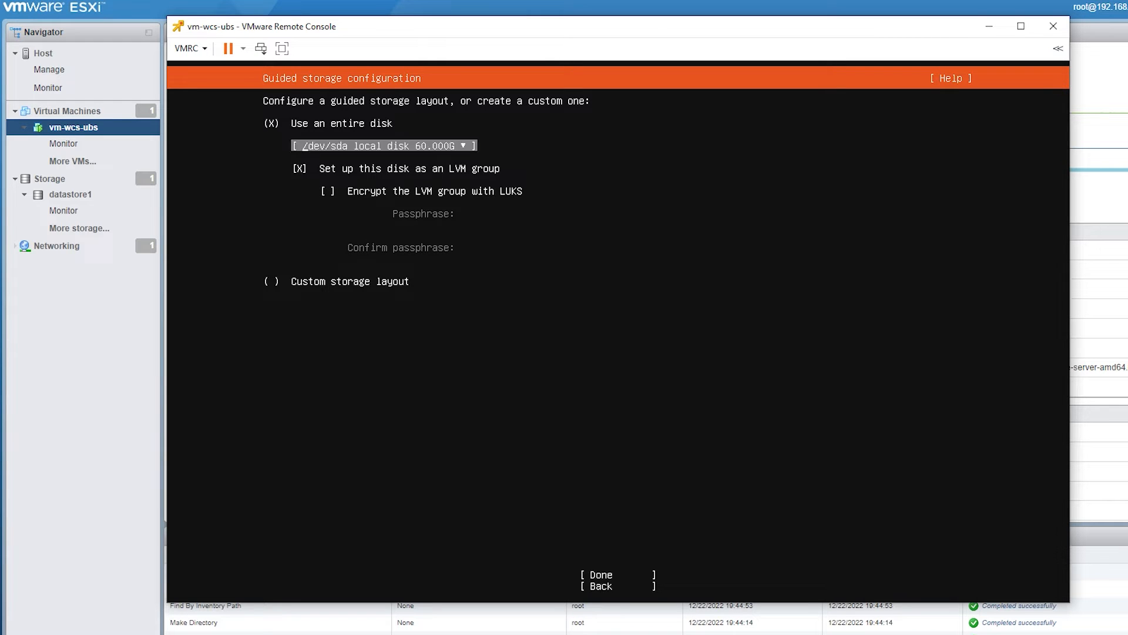
{"action": "key", "text": "Up"}
{"action": "key", "text": "Return"}
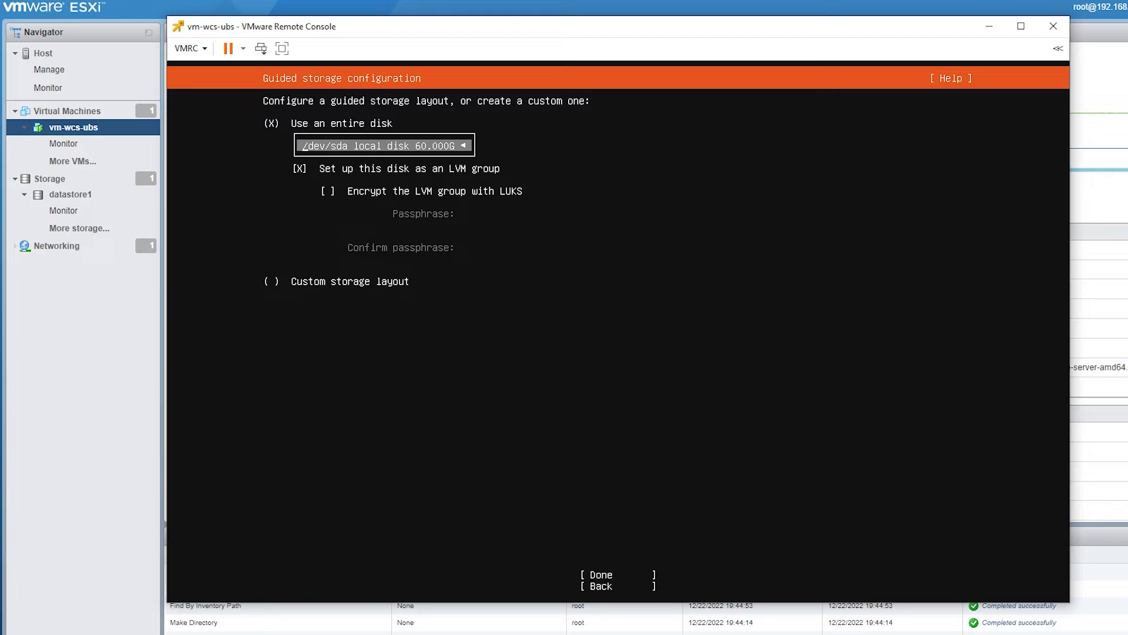
{"action": "key", "text": "Return"}
{"action": "key", "text": "Down"}
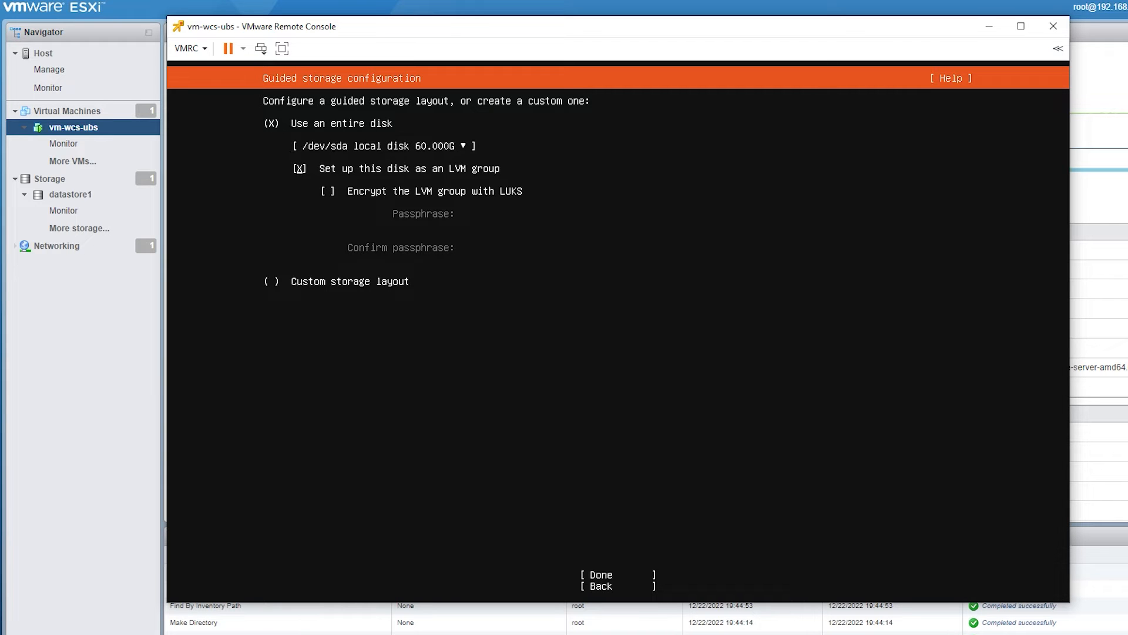
{"action": "key", "text": "Tab"}
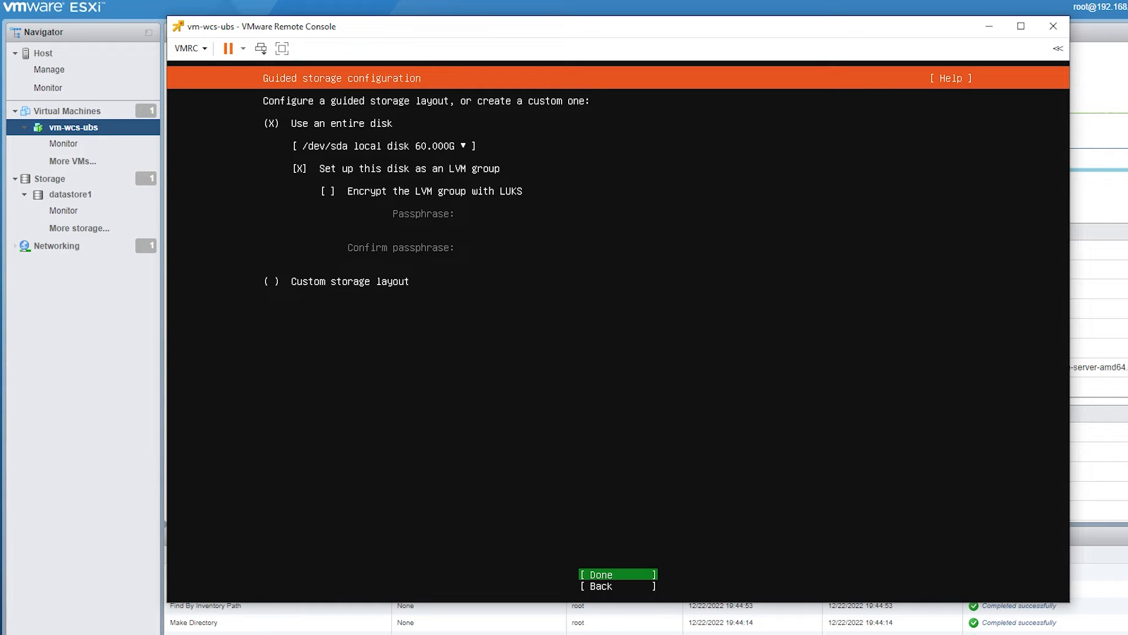
{"action": "key", "text": "Return"}
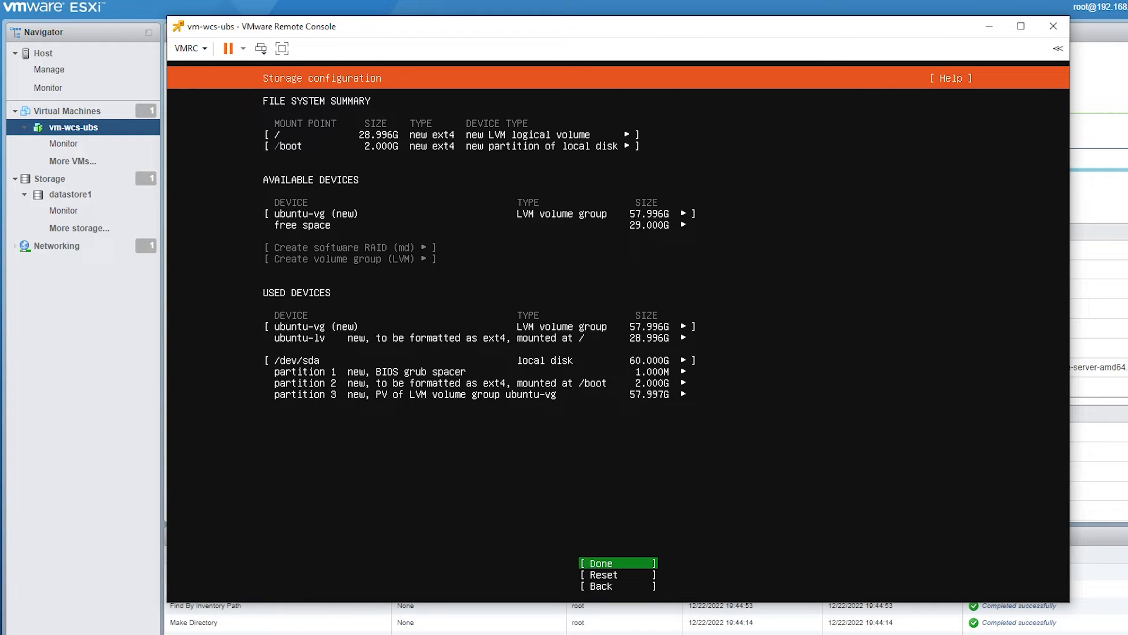
- Accept the storage configuration summary and confirm the destructive action to continue with formatting the disk
{"action": "key", "text": "Return"}
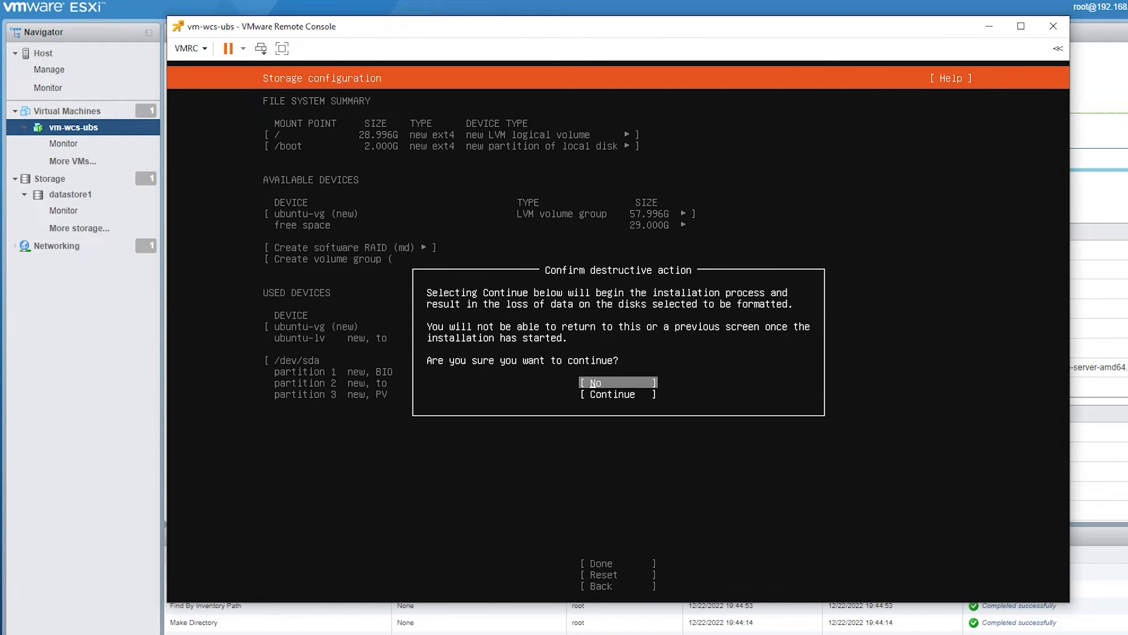
{"action": "key", "text": "Down"}
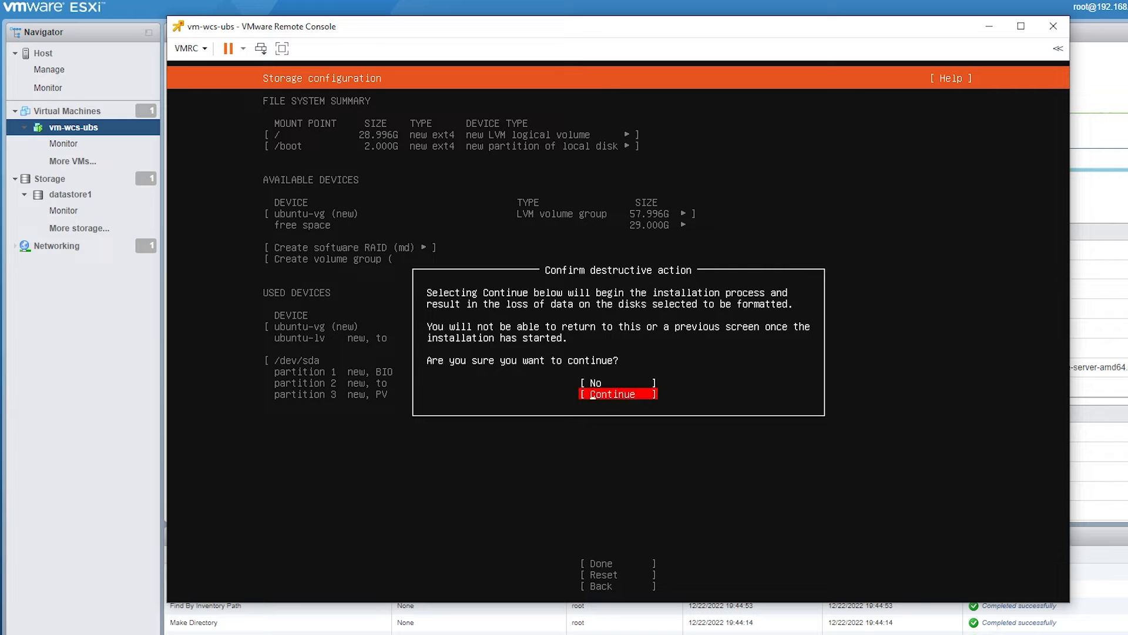
{"action": "key", "text": "Return"}
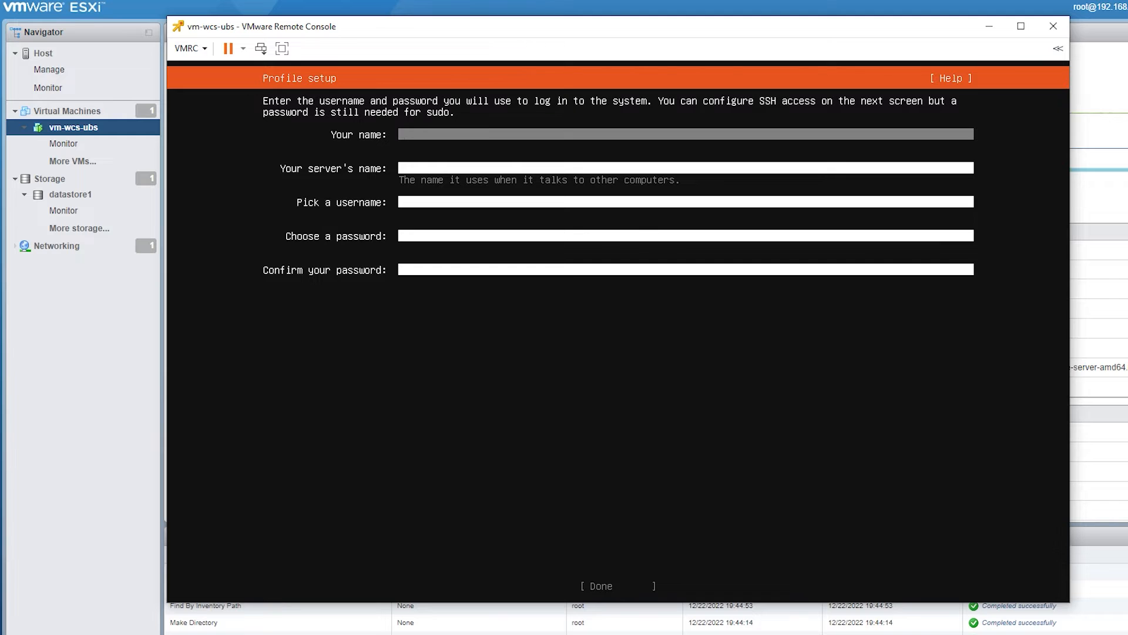
- Fill in the profile with the name White Chocolate Source, server name whitechocolatesource, and username wcs
{"action": "type", "text": "White Chocolate Source"}
{"action": "key", "text": "Tab"}
{"action": "type", "text": "white"}
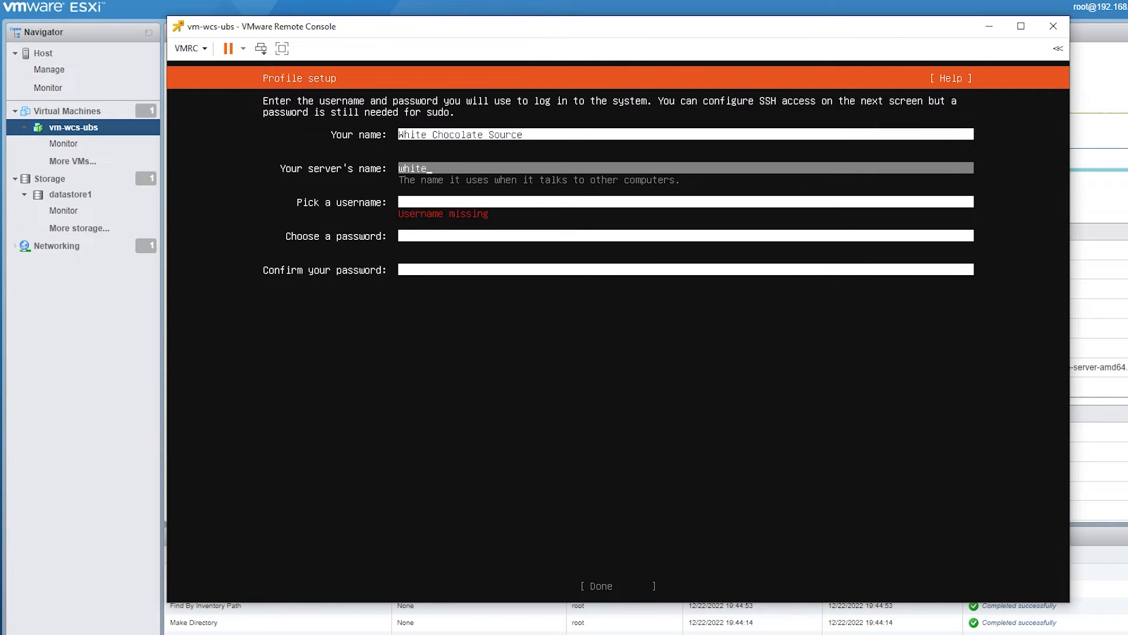
{"action": "type", "text": "chocolatesource"}
{"action": "key", "text": "Tab"}
{"action": "type", "text": "wcs"}
{"action": "key", "text": "Tab"}
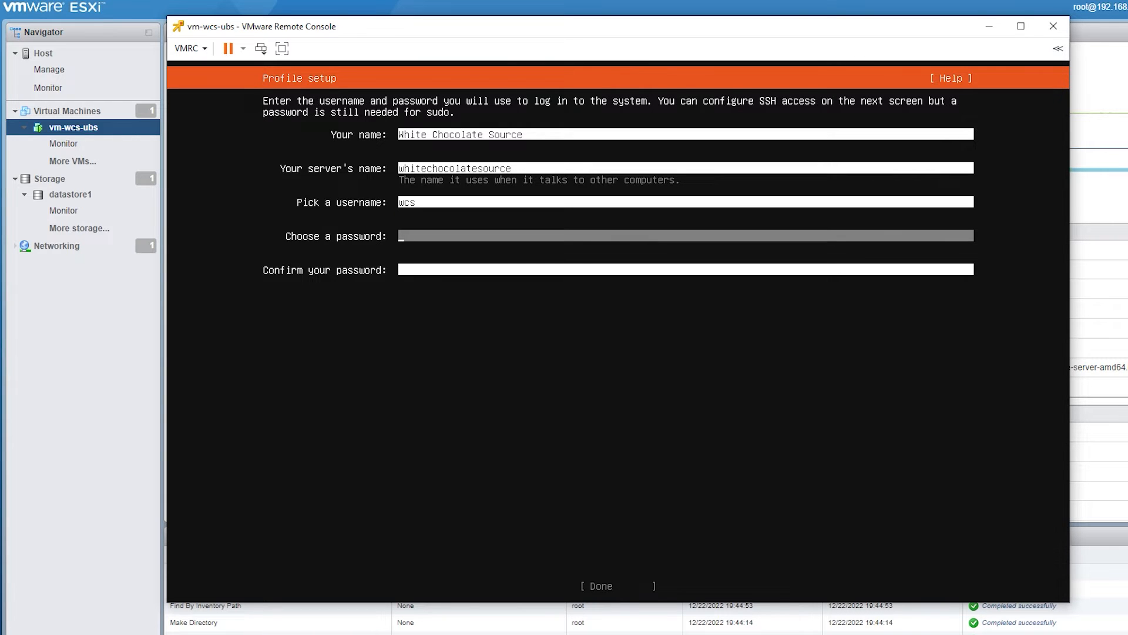
- Enter and confirm the account password, and submit the profile setup
{"action": "type", "text": "************"}
{"action": "key", "text": "Tab"}
{"action": "type", "text": "*********"}
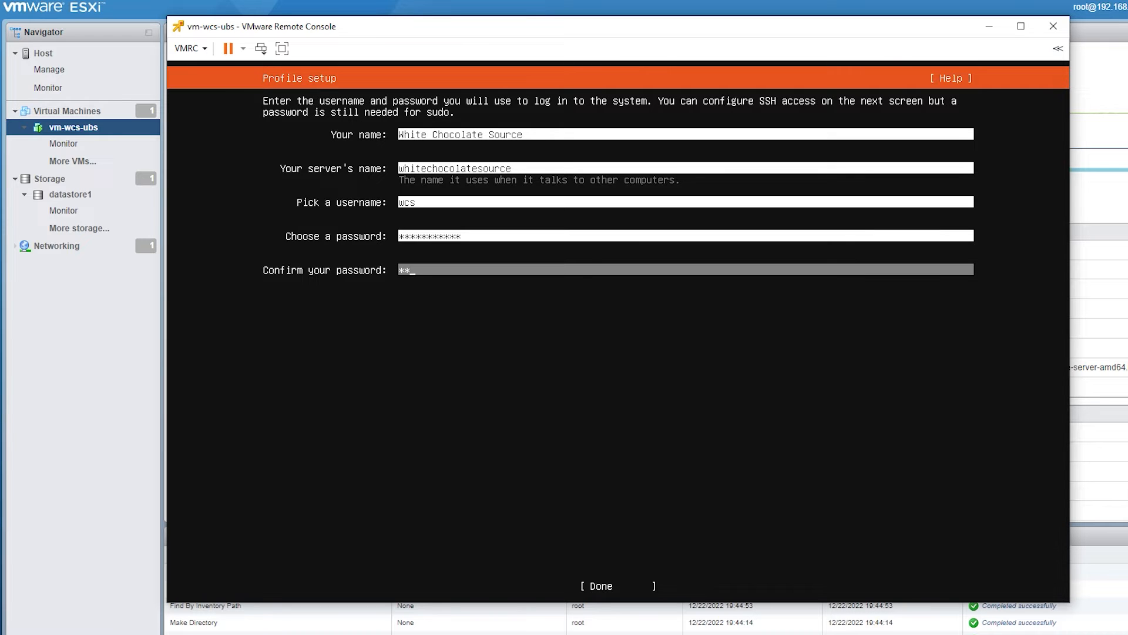
{"action": "type", "text": "***"}
{"action": "key", "text": "Tab"}
{"action": "key", "text": "Return"}
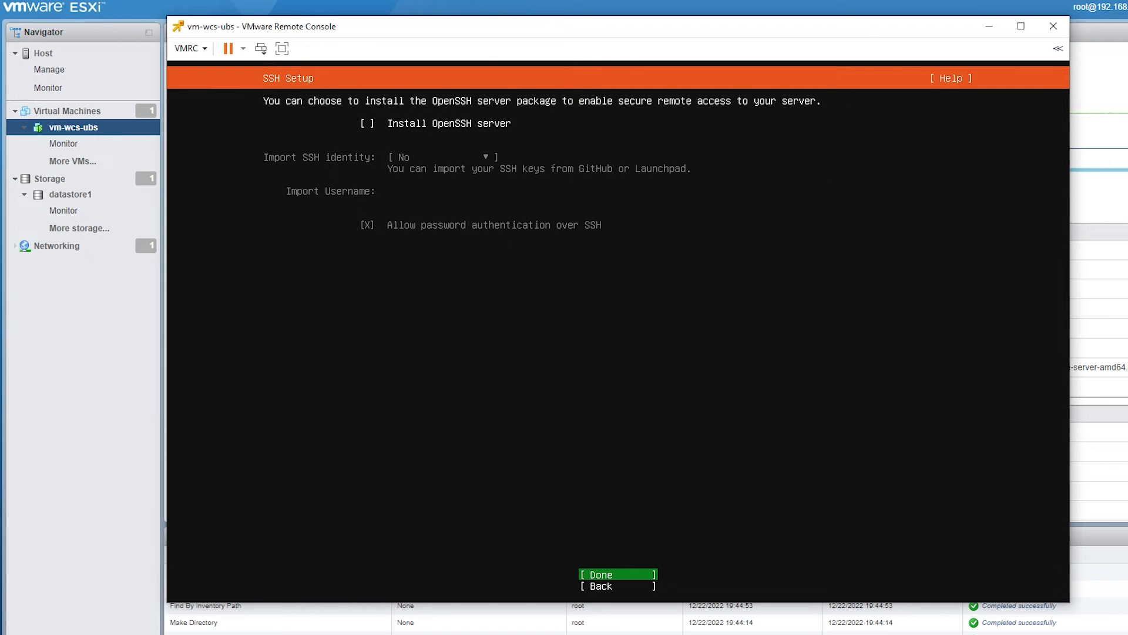
- Continue past the SSH setup without installing the OpenSSH server and proceed to the system installation
{"action": "key", "text": "Return"}
{"action": "key", "text": "Tab"}
{"action": "key", "text": "Return"}
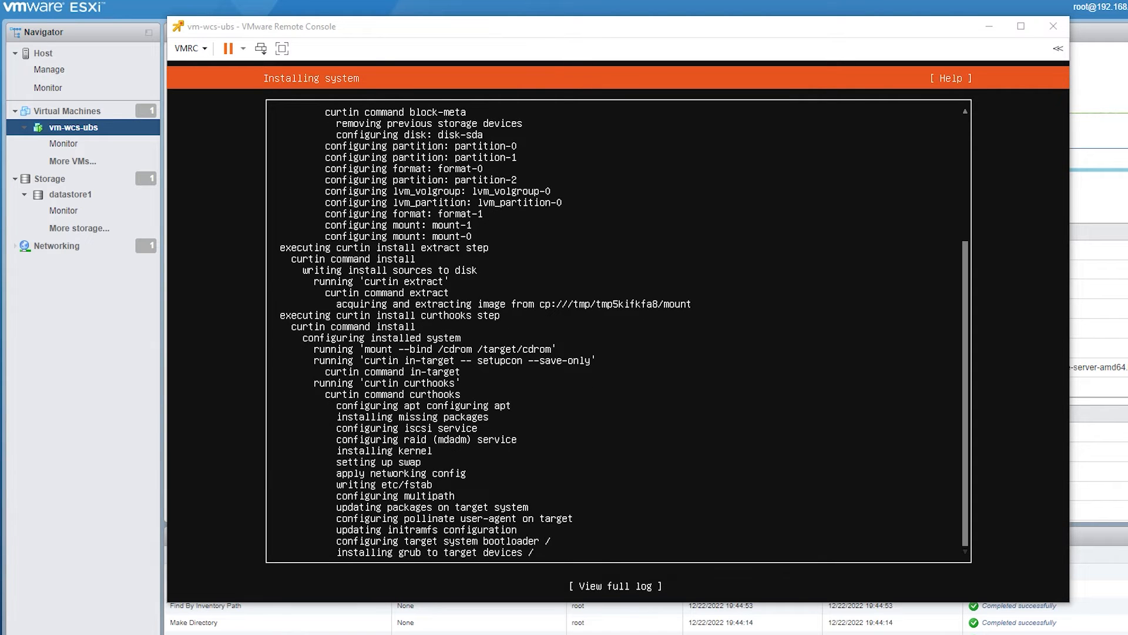
- Reboot the virtual machine once the Ubuntu Server installation is complete
{"action": "key", "text": "Tab"}
{"action": "key", "text": "Tab"}
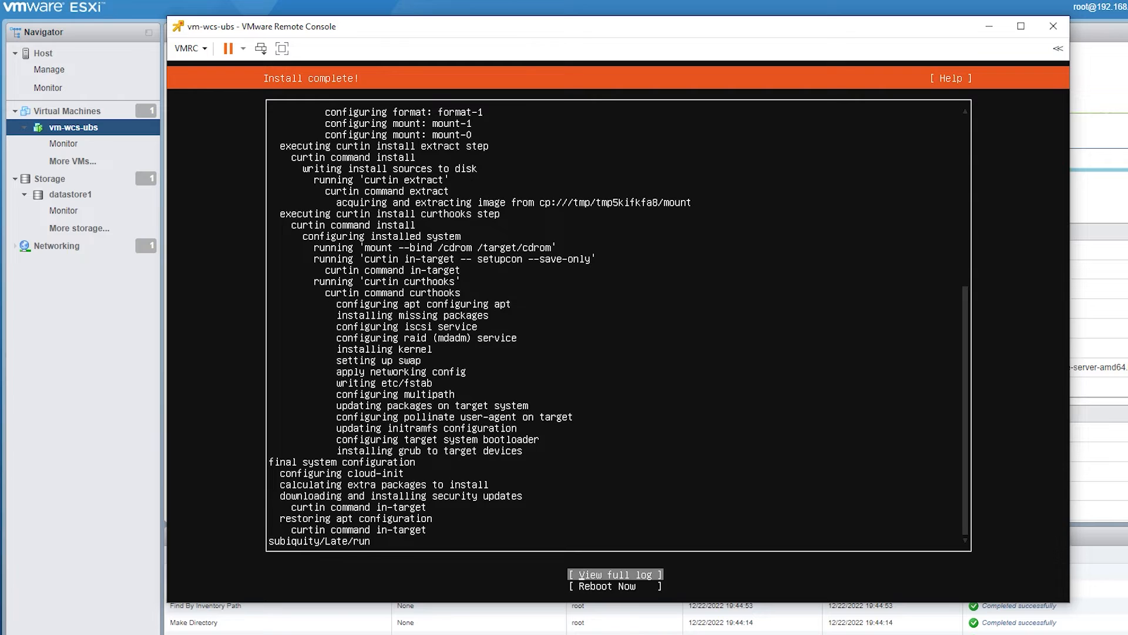
{"action": "key", "text": "Return"}
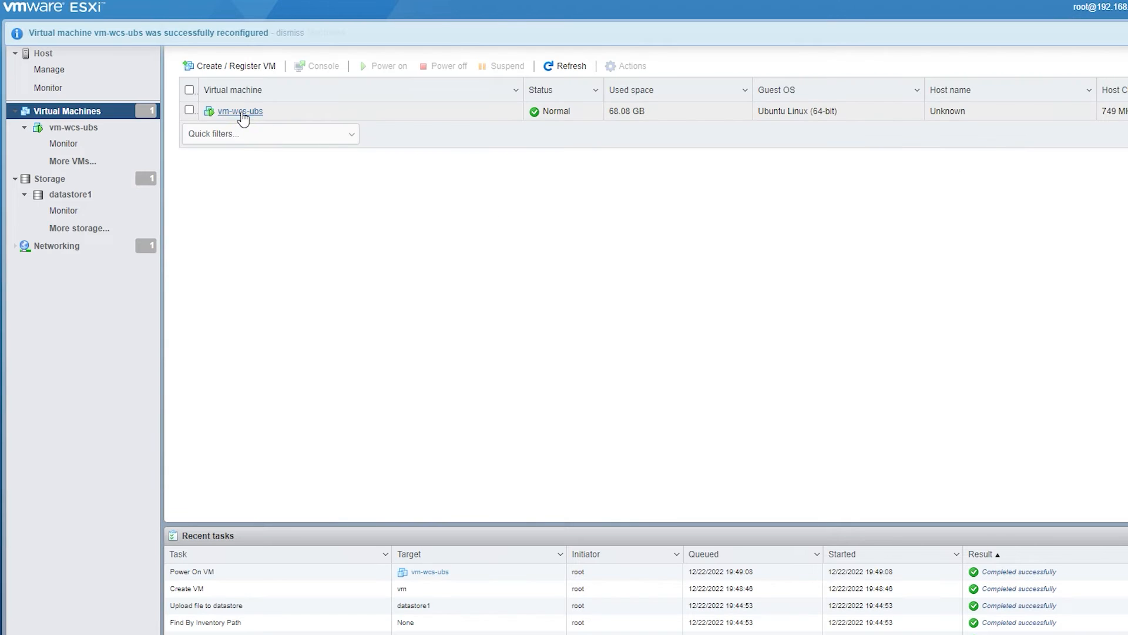
- Return to the ESXi host client, power off vm-wcs-ubs, and confirm the warning
{"action": "left_click", "coordinate": [241, 112]}
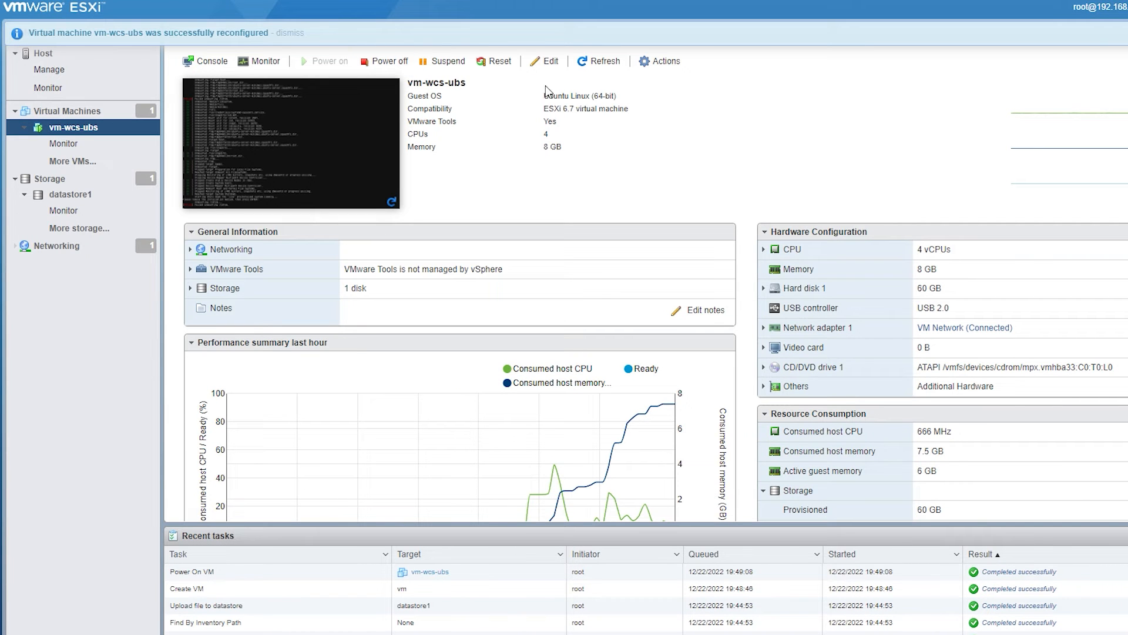
{"action": "left_click", "coordinate": [382, 61]}
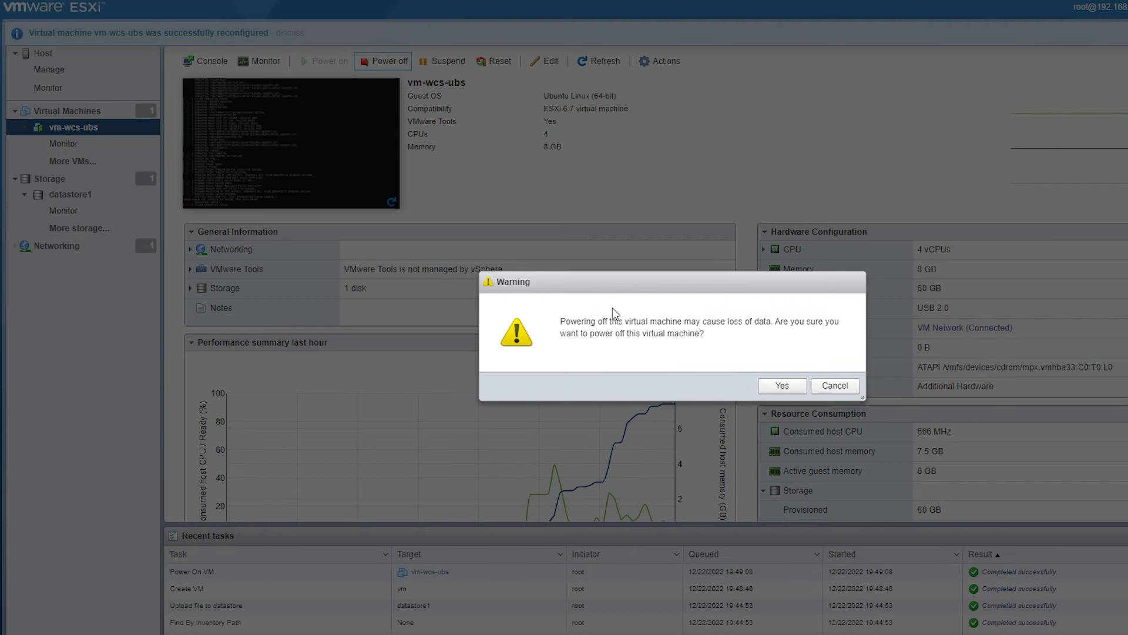
{"action": "left_click", "coordinate": [783, 386]}
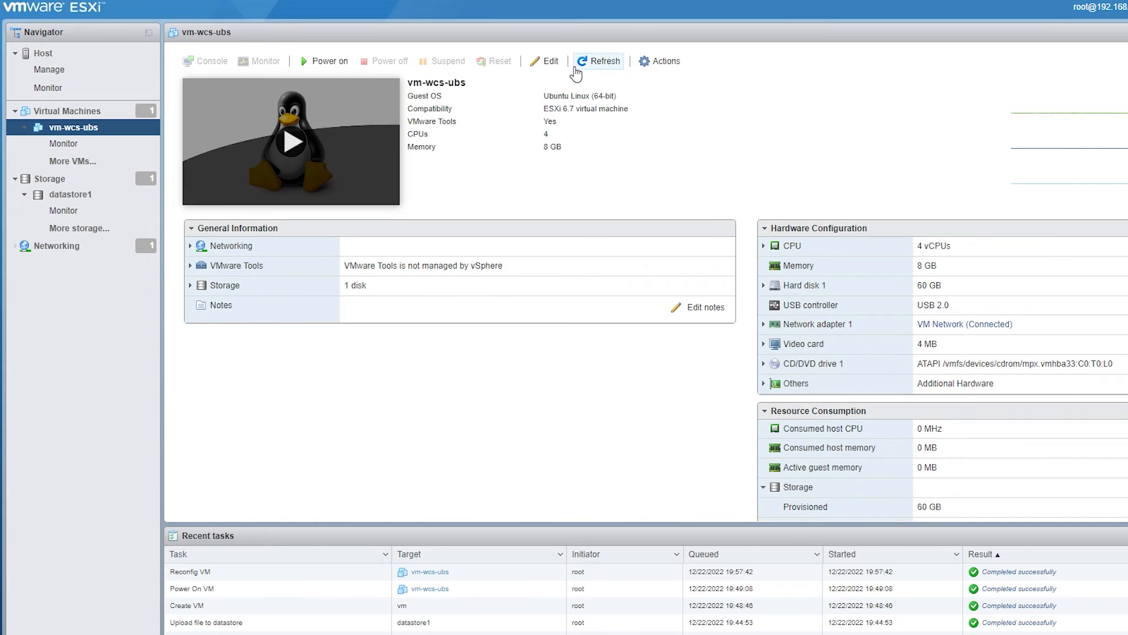
- Set CD/DVD Drive 1 of vm-wcs-ubs to Host device in the virtual machine settings and save
{"action": "left_click", "coordinate": [545, 61]}
{"action": "scroll", "coordinate": [576, 379], "scroll_direction": "down", "scroll_amount": 1}
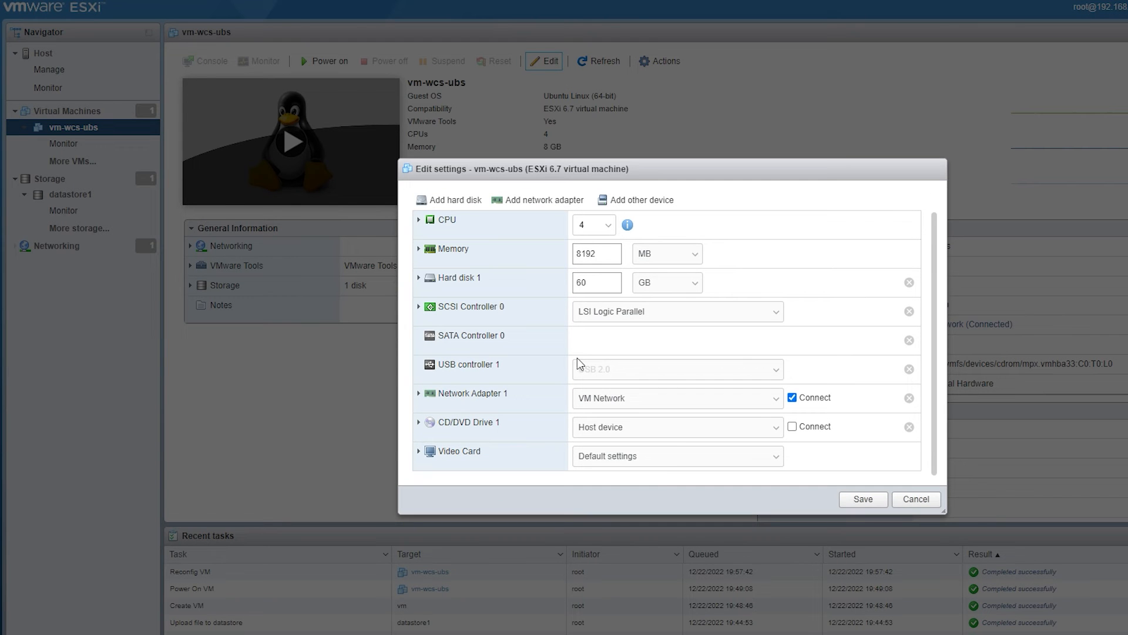
{"action": "left_click", "coordinate": [672, 431]}
{"action": "left_click", "coordinate": [647, 440]}
{"action": "left_click", "coordinate": [801, 428]}
{"action": "left_click", "coordinate": [853, 496]}
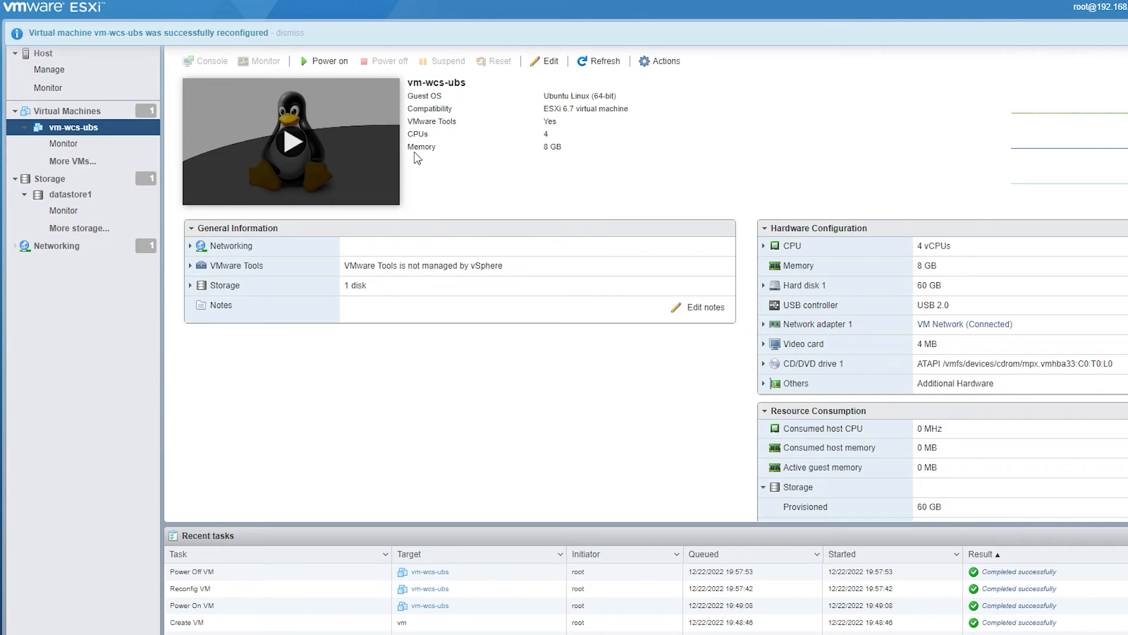
- Power on vm-wcs-ubs and open it in VMware Remote Console
{"action": "right_click", "coordinate": [307, 147]}
{"action": "mouse_move", "coordinate": [352, 56]}
{"action": "left_click", "coordinate": [507, 116]}
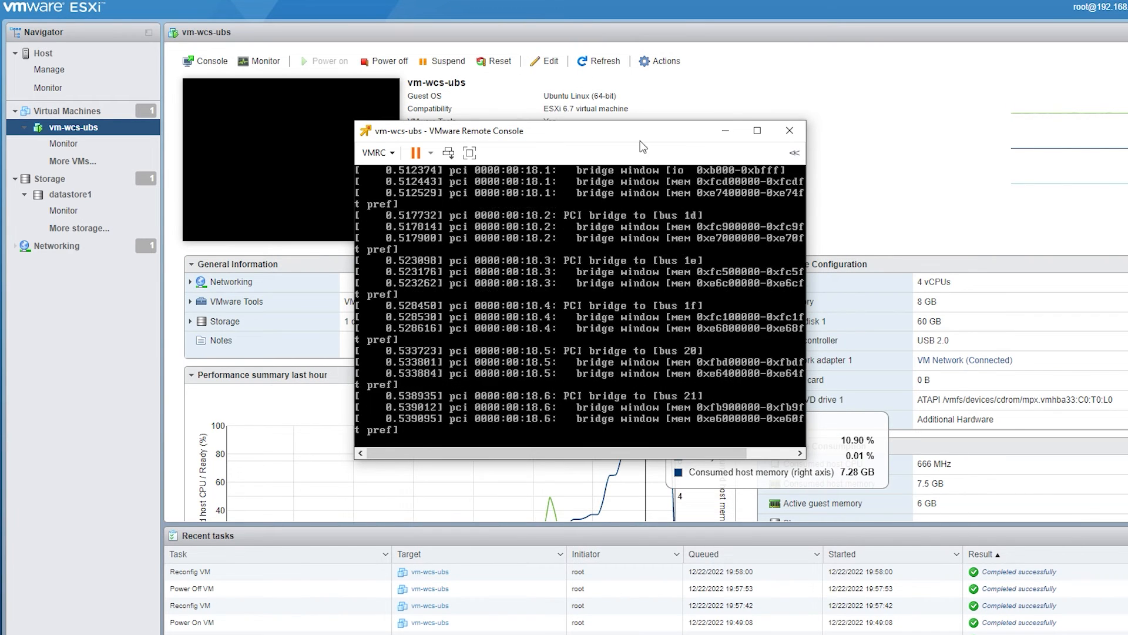
- Enlarge the vm-wcs-ubs console window to fit the guest display and move it clear of the screen edge
{"action": "double_click", "coordinate": [563, 135]}
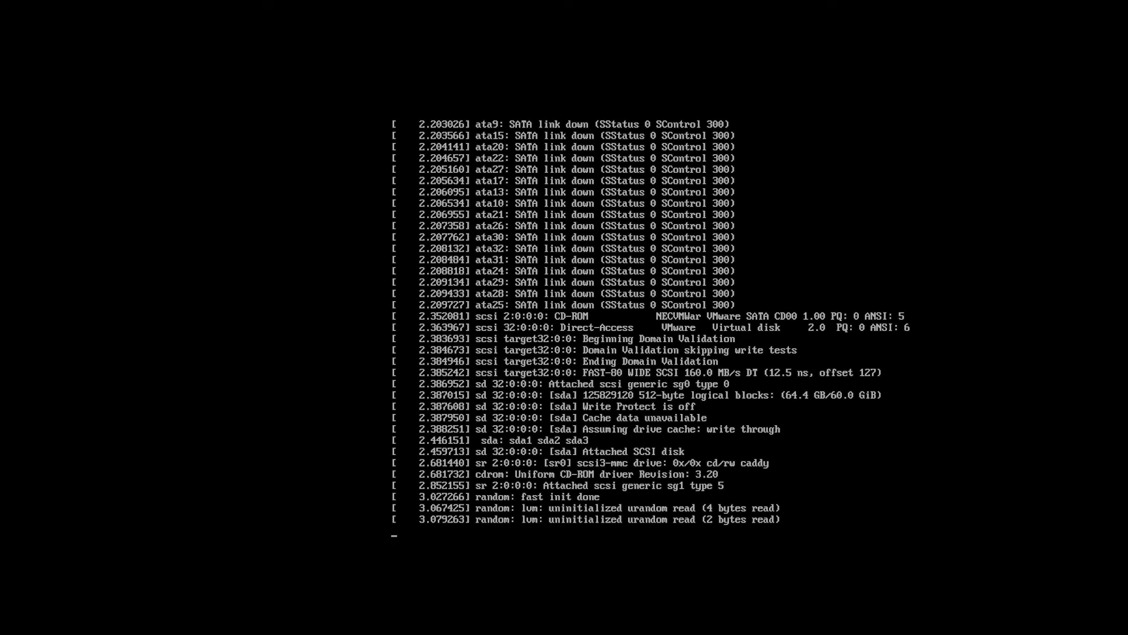
{"action": "key", "text": "ctrl+alt+Return"}
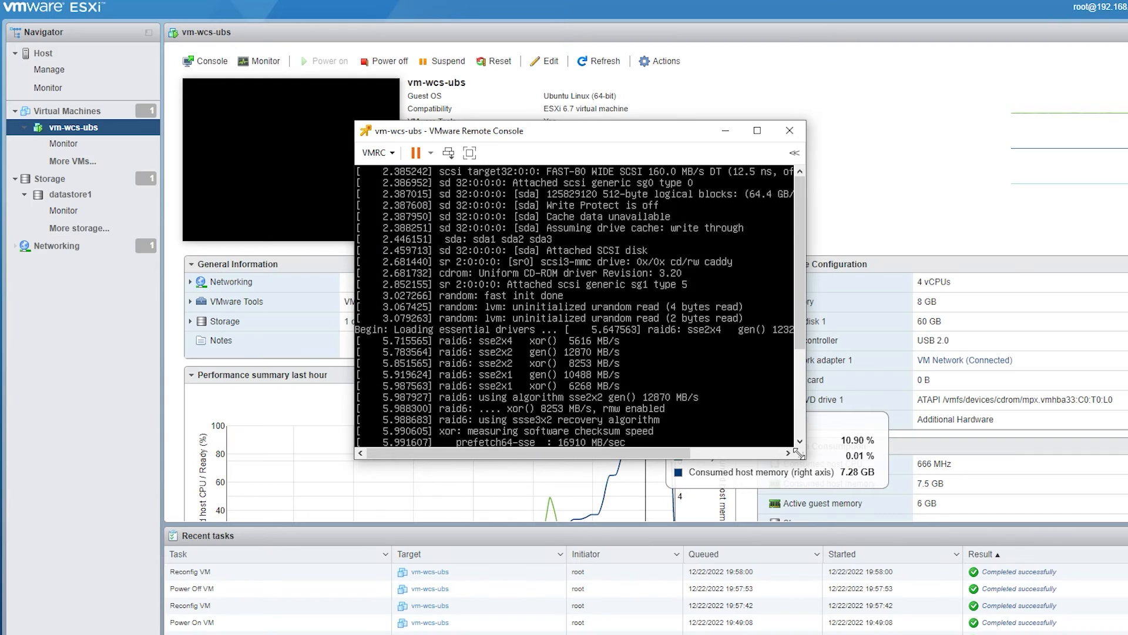
{"action": "left_click_drag", "start_coordinate": [807, 459], "coordinate": [1124, 602]}
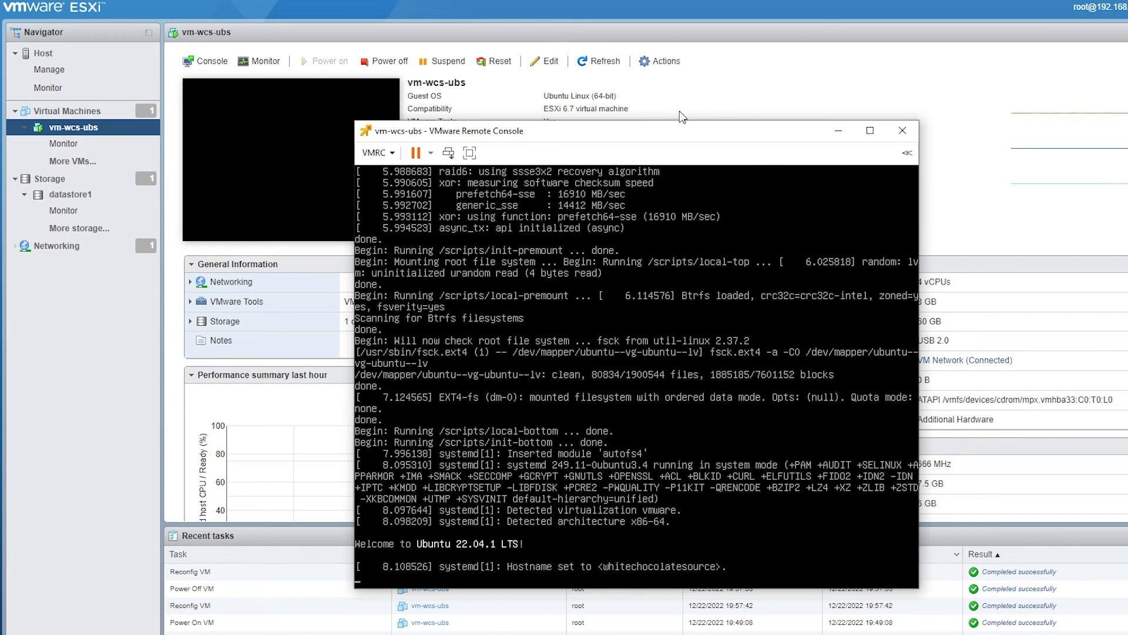
{"action": "left_click_drag", "start_coordinate": [687, 137], "coordinate": [577, 63]}
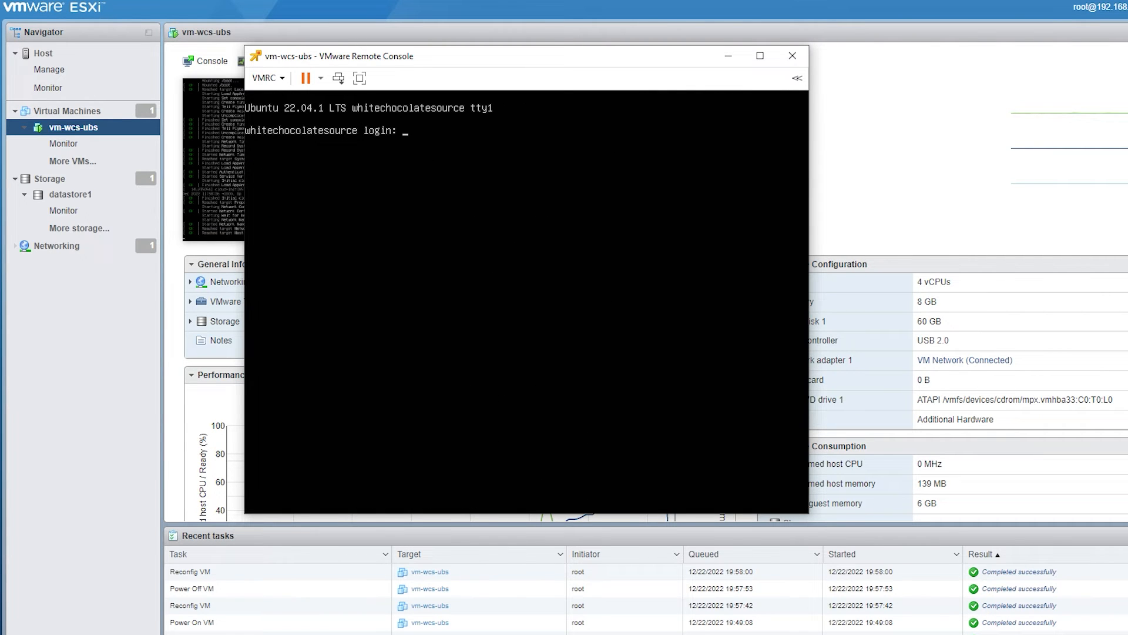
- Log in to the freshly booted Ubuntu server as wcs with the account password
{"action": "left_click", "coordinate": [731, 343]}
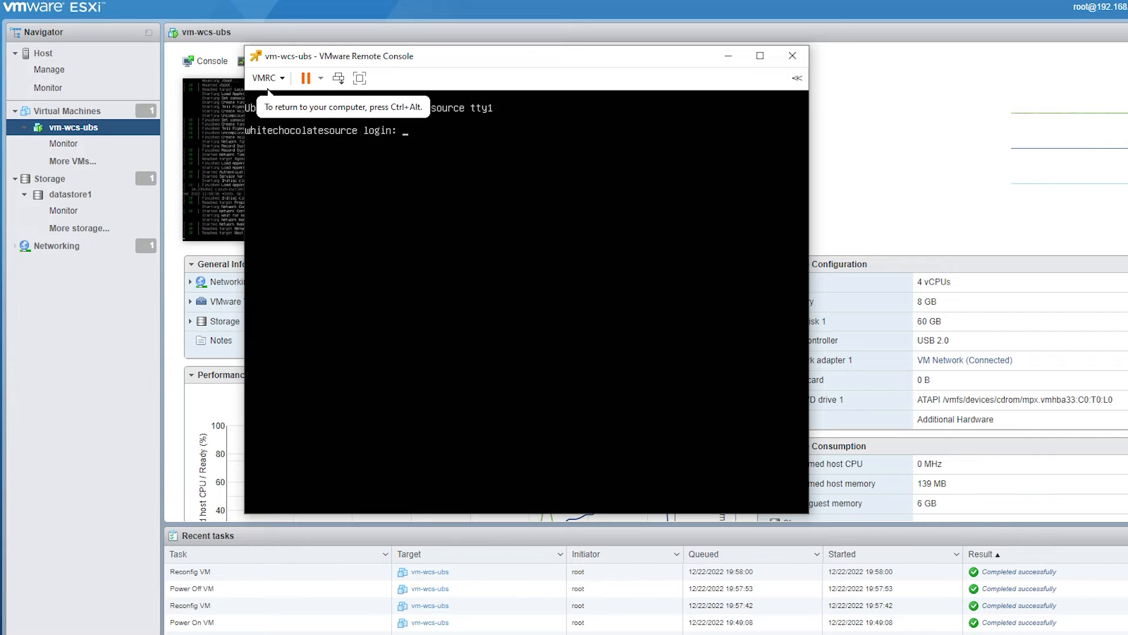
{"action": "type", "text": "wcs"}
{"action": "key", "text": "Return"}
{"action": "key", "text": "Return"}
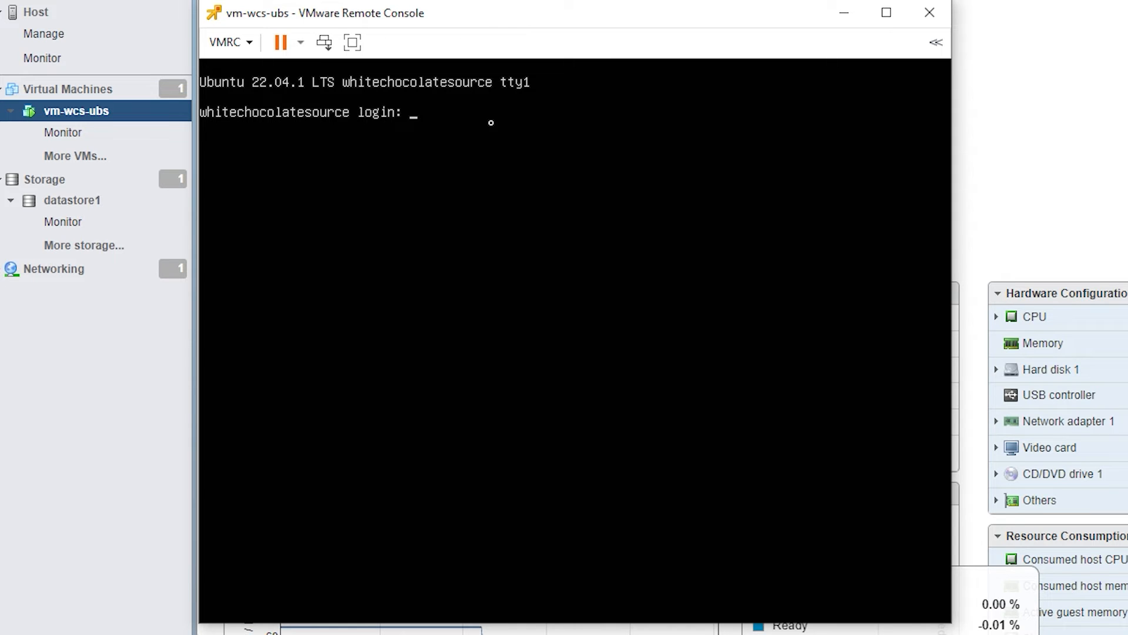
- Log in at the whitechocolatesource prompt again as wcs and enter the account password
{"action": "type", "text": "wcs"}
{"action": "key", "text": "Return"}
{"action": "key", "text": "Return"}
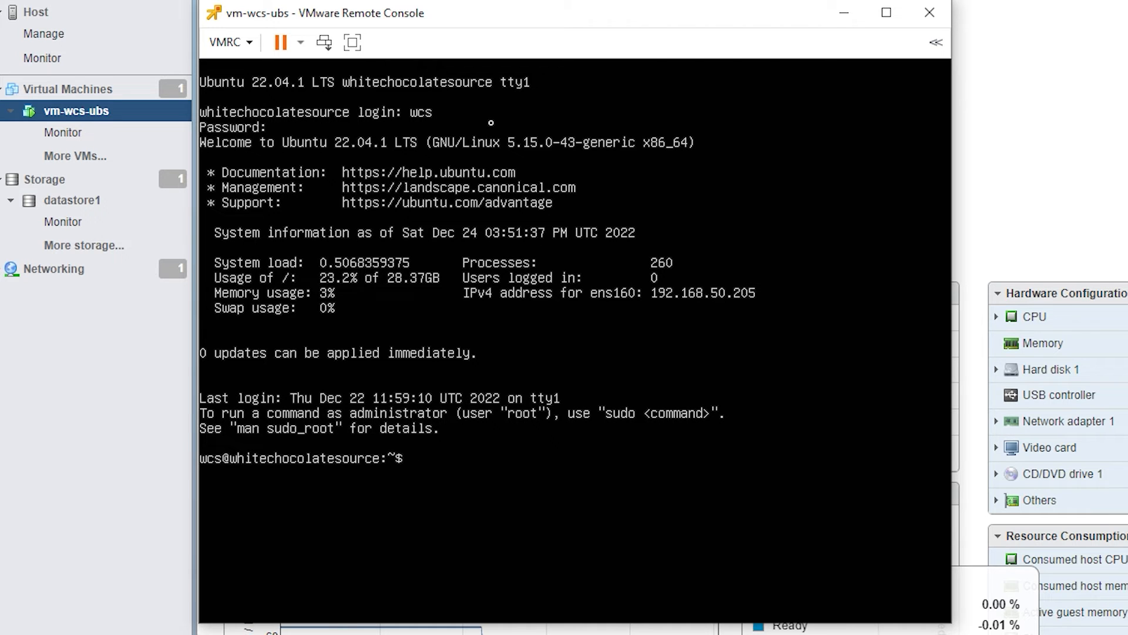
- Run sudo passwd root, enter the wcs account password, and enter and confirm a new root password
{"action": "type", "text": "sudo passwd root"}
{"action": "key", "text": "Return"}
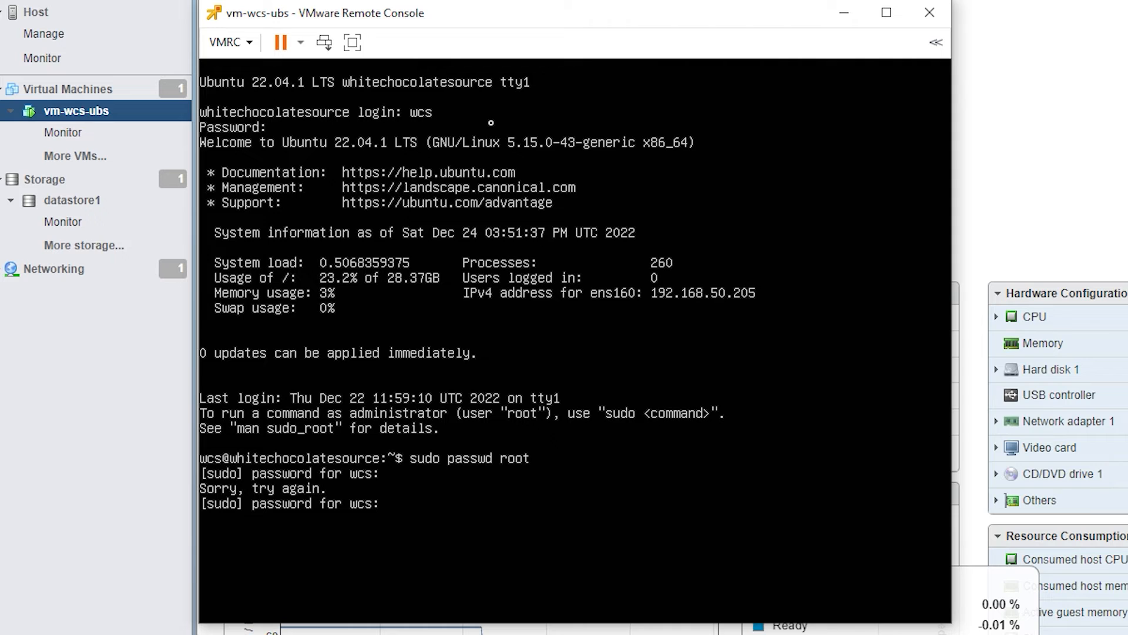
{"action": "key", "text": "Return"}
{"action": "key", "text": "Return"}
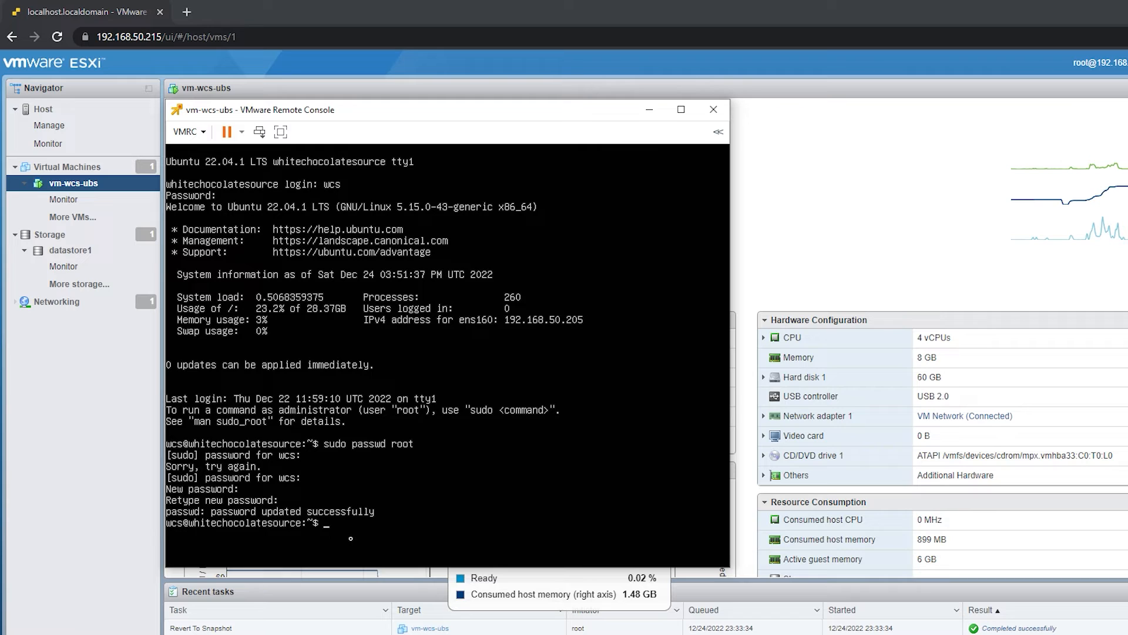
- Lock the root account's password with the command sudo passwd -l root
{"action": "type", "text": "sudo passwd -l root"}
{"action": "key", "text": "Return"}
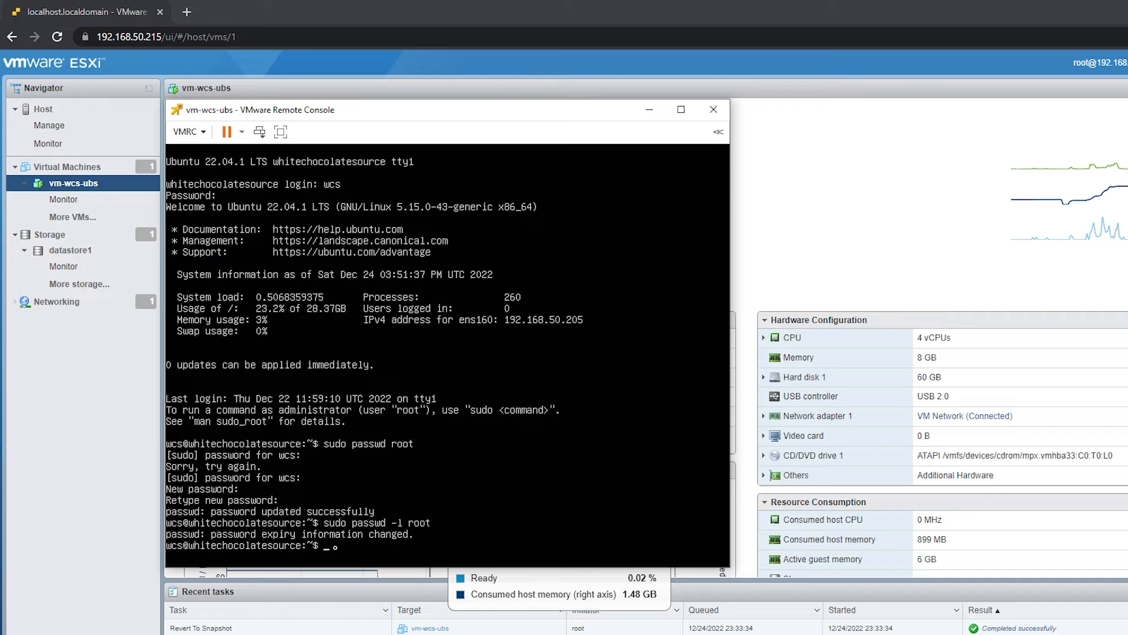
- Try to switch to the root account with su root, and clear the terminal
{"action": "type", "text": "sudo passwd roo"}
{"action": "key", "text": "BackSpace"}
{"action": "key", "text": "BackSpace"}
{"action": "key", "text": "BackSpace"}
{"action": "key", "text": "BackSpace"}
{"action": "key", "text": "BackSpace"}
{"action": "key", "text": "BackSpace"}
{"action": "key", "text": "BackSpace"}
{"action": "key", "text": "BackSpace"}
{"action": "key", "text": "BackSpace"}
{"action": "key", "text": "BackSpace"}
{"action": "key", "text": "BackSpace"}
{"action": "key", "text": "BackSpace"}
{"action": "key", "text": "BackSpace"}
{"action": "key", "text": "BackSpace"}
{"action": "key", "text": "BackSpace"}
{"action": "type", "text": "su root"}
{"action": "key", "text": "Return"}
{"action": "key", "text": "Return"}
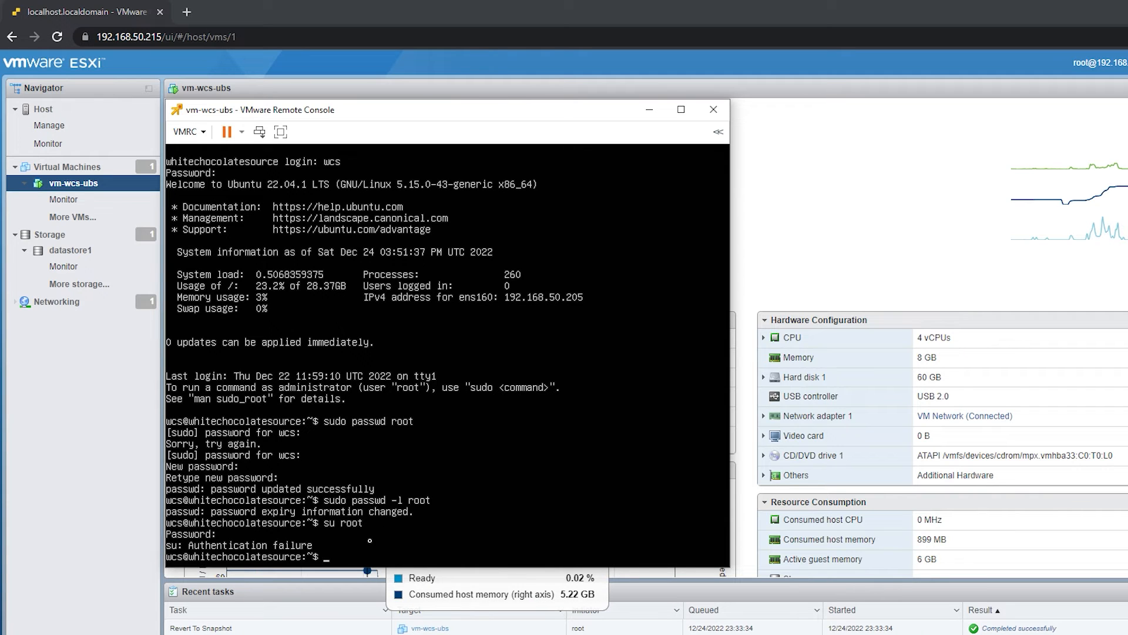
{"action": "type", "text": "clear"}
{"action": "key", "text": "Return"}
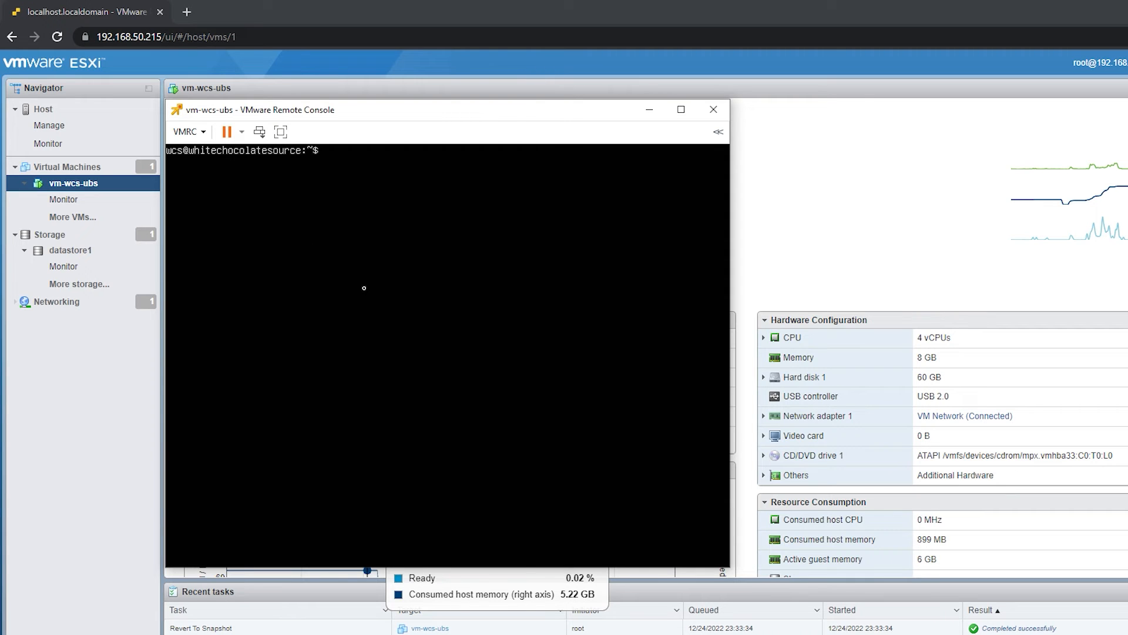
- Open the SSH server configuration file /etc/ssh/sshd_config in vim with sudo
{"action": "type", "text": "sudo vim /etc/ssh/sshd"}
{"action": "key", "text": "Tab"}
{"action": "key", "text": "Return"}
- Uncomment the PermitRootLogin line in the Authentication section of the SSH configuration
{"action": "key", "text": "Down"}
{"action": "key", "text": "Down"}
{"action": "key", "text": "Down"}
{"action": "key", "text": "Down"}
{"action": "key", "text": "Down"}
{"action": "key", "text": "Down"}
{"action": "key", "text": "Down"}
{"action": "key", "text": "Down"}
{"action": "key", "text": "Down"}
{"action": "key", "text": "Down"}
{"action": "key", "text": "Down"}
{"action": "key", "text": "Down"}
{"action": "key", "text": "Down"}
{"action": "key", "text": "Down"}
{"action": "key", "text": "Down"}
{"action": "key", "text": "Down"}
{"action": "key", "text": "Down"}
{"action": "key", "text": "Down"}
{"action": "key", "text": "Down"}
{"action": "key", "text": "Down"}
{"action": "key", "text": "Down"}
{"action": "key", "text": "Down"}
{"action": "key", "text": "Down"}
{"action": "key", "text": "Down"}
{"action": "key", "text": "Down"}
{"action": "key", "text": "Down"}
{"action": "key", "text": "Down"}
{"action": "key", "text": "Down"}
{"action": "key", "text": "Down"}
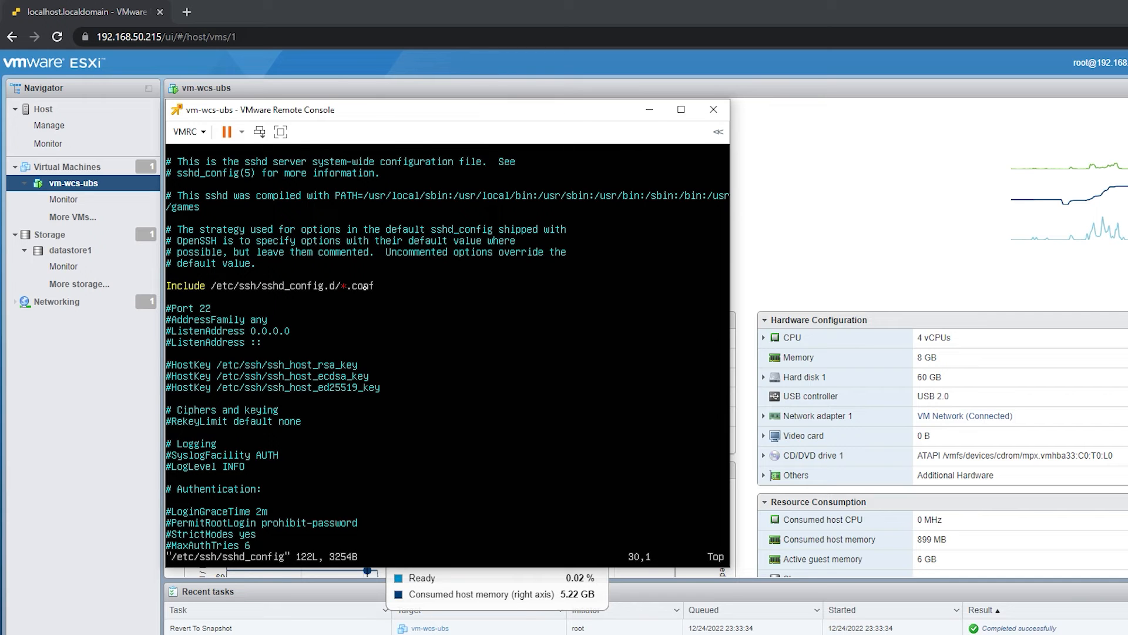
{"action": "key", "text": "Down"}
{"action": "key", "text": "Down"}
{"action": "key", "text": "Down"}
{"action": "key", "text": "Down"}
{"action": "key", "text": "Down"}
{"action": "key", "text": "Down"}
{"action": "key", "text": "Down"}
{"action": "key", "text": "Down"}
{"action": "key", "text": "Down"}
{"action": "key", "text": "Down"}
{"action": "key", "text": "Down"}
{"action": "key", "text": "Down"}
{"action": "key", "text": "Up"}
{"action": "key", "text": "Up"}
{"action": "key", "text": "Up"}
{"action": "key", "text": "Up"}
{"action": "key", "text": "Up"}
{"action": "key", "text": "Up"}
{"action": "key", "text": "Up"}
{"action": "key", "text": "Up"}
{"action": "key", "text": "i"}
{"action": "key", "text": "Up"}
{"action": "key", "text": "Right"}
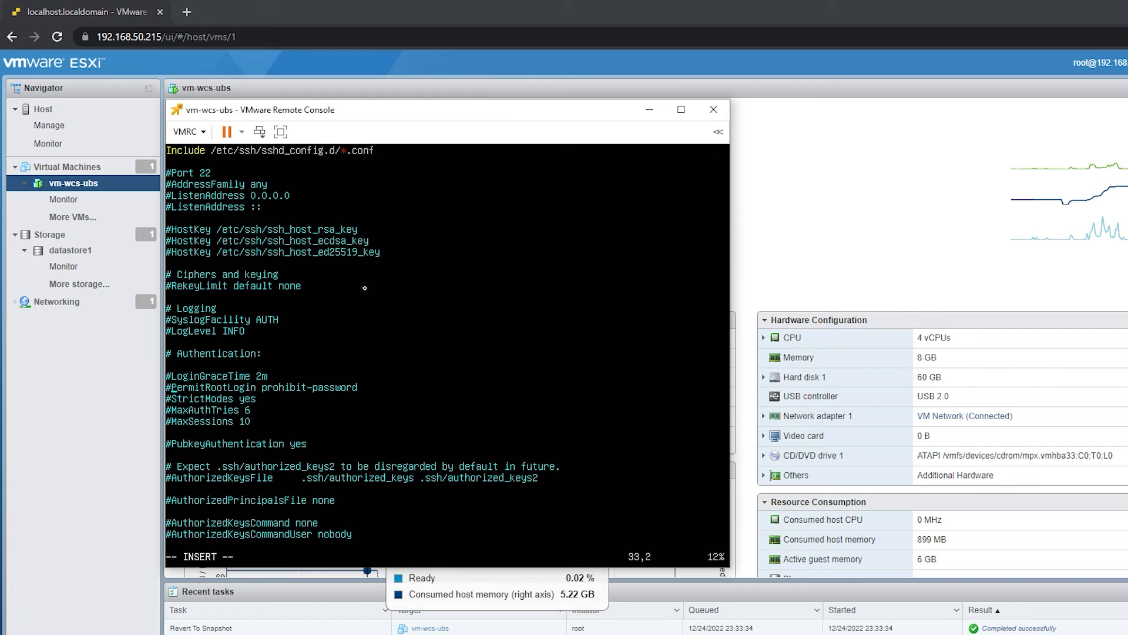
{"action": "key", "text": "BackSpace"}
- Set the PermitRootLogin option to no
{"action": "key", "text": "Right"}
{"action": "key", "text": "Right"}
{"action": "key", "text": "Right"}
{"action": "key", "text": "Right"}
{"action": "key", "text": "Right"}
{"action": "key", "text": "Right"}
{"action": "key", "text": "Right"}
{"action": "key", "text": "Right"}
{"action": "key", "text": "Right"}
{"action": "key", "text": "Right"}
{"action": "key", "text": "Right"}
{"action": "key", "text": "Right"}
{"action": "key", "text": "Right"}
{"action": "key", "text": "Right"}
{"action": "key", "text": "Right"}
{"action": "key", "text": "Right"}
{"action": "key", "text": "Right"}
{"action": "key", "text": "Right"}
{"action": "key", "text": "Right"}
{"action": "key", "text": "Right"}
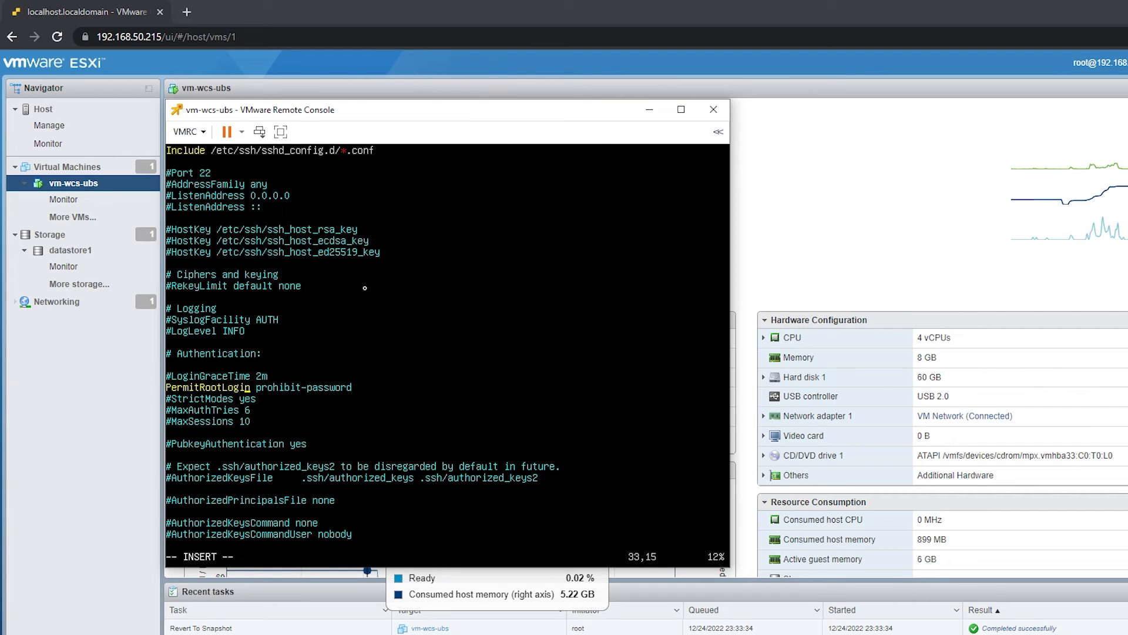
{"action": "key", "text": "Right"}
{"action": "key", "text": "Right"}
{"action": "key", "text": "Right"}
{"action": "key", "text": "Right"}
{"action": "key", "text": "Right"}
{"action": "key", "text": "BackSpace"}
{"action": "key", "text": "BackSpace"}
{"action": "key", "text": "BackSpace"}
{"action": "key", "text": "BackSpace"}
{"action": "key", "text": "BackSpace"}
{"action": "key", "text": "BackSpace"}
{"action": "key", "text": "BackSpace"}
{"action": "key", "text": "BackSpace"}
{"action": "key", "text": "BackSpace"}
{"action": "key", "text": "BackSpace"}
{"action": "key", "text": "BackSpace"}
{"action": "key", "text": "BackSpace"}
{"action": "key", "text": "BackSpace"}
{"action": "key", "text": "BackSpace"}
{"action": "key", "text": "BackSpace"}
{"action": "key", "text": "BackSpace"}
{"action": "key", "text": "BackSpace"}
{"action": "type", "text": "no"}
- Uncomment the PermitEmptyPasswords no line in the SSH configuration
{"action": "key", "text": "Down"}
{"action": "key", "text": "Down"}
{"action": "key", "text": "Down"}
{"action": "key", "text": "Down"}
{"action": "key", "text": "Down"}
{"action": "key", "text": "Down"}
{"action": "key", "text": "Down"}
{"action": "key", "text": "Down"}
{"action": "key", "text": "Down"}
{"action": "key", "text": "Down"}
{"action": "key", "text": "Down"}
{"action": "key", "text": "Down"}
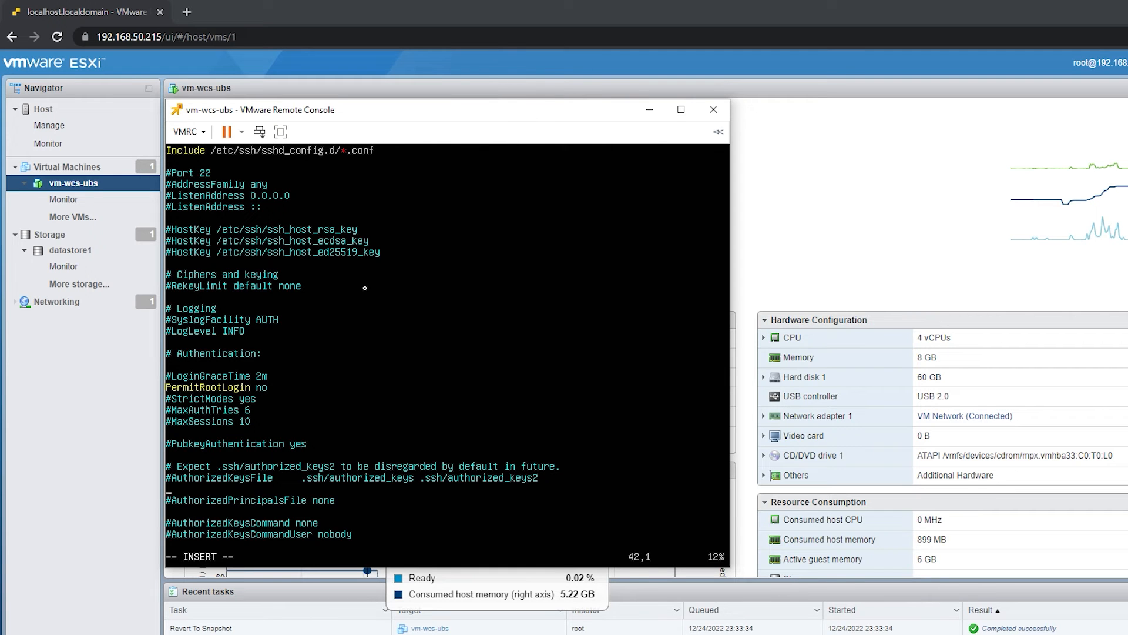
{"action": "key", "text": "Down"}
{"action": "key", "text": "Down"}
{"action": "key", "text": "Down"}
{"action": "key", "text": "Down"}
{"action": "key", "text": "Down"}
{"action": "key", "text": "Down"}
{"action": "key", "text": "Down"}
{"action": "key", "text": "Down"}
{"action": "key", "text": "Down"}
{"action": "key", "text": "Down"}
{"action": "key", "text": "Down"}
{"action": "key", "text": "Down"}
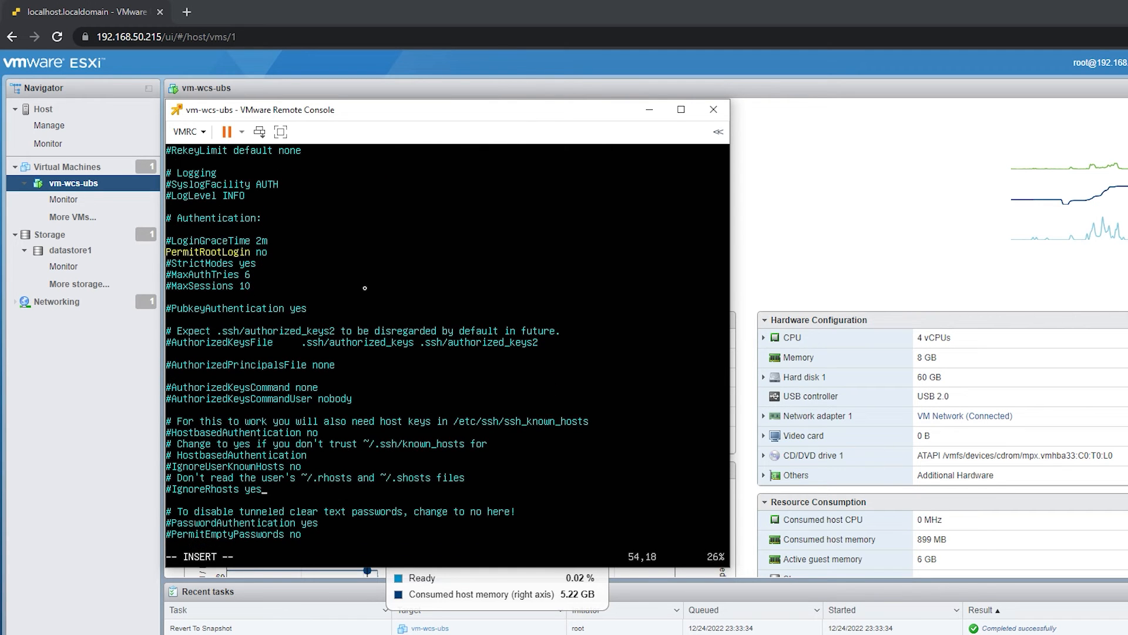
{"action": "key", "text": "Down"}
{"action": "key", "text": "Down"}
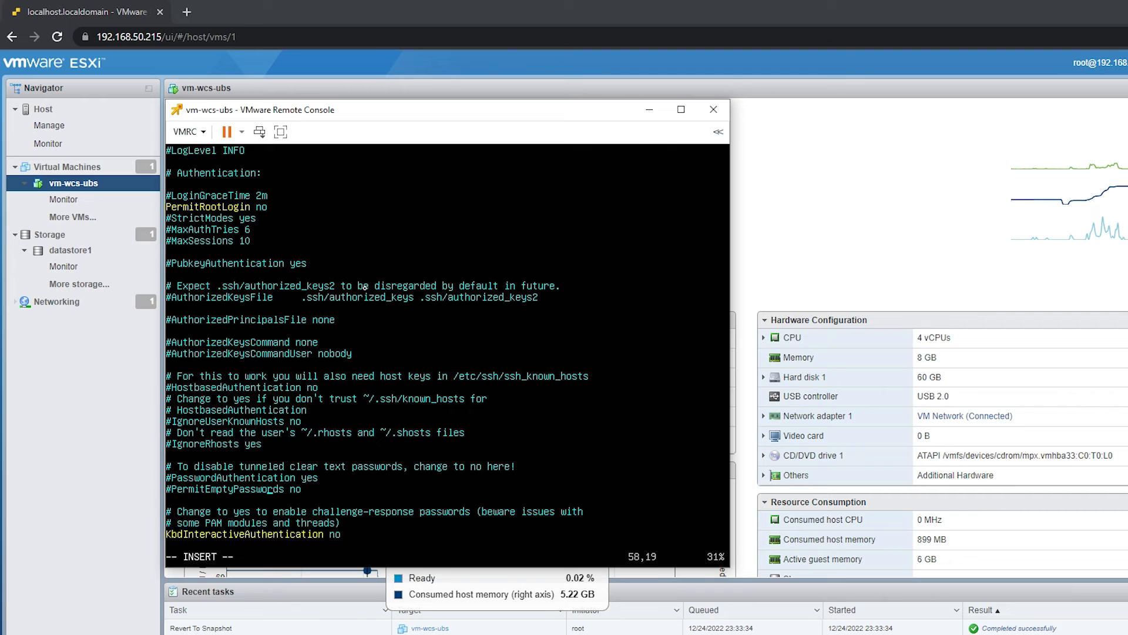
{"action": "key", "text": "Up"}
{"action": "key", "text": "Right"}
{"action": "key", "text": "Right"}
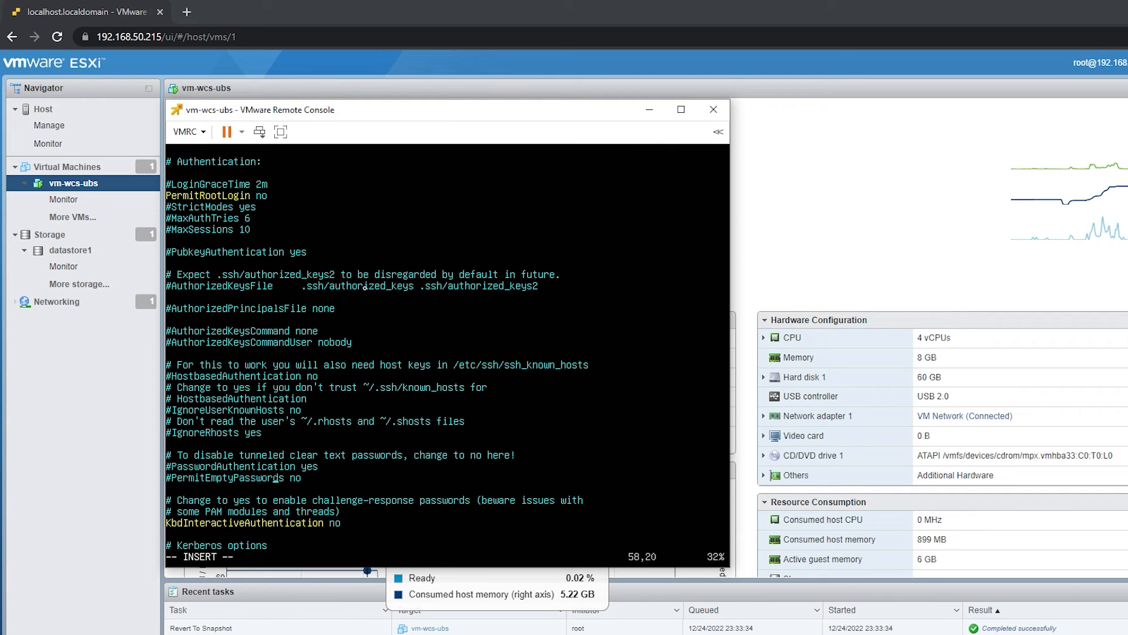
{"action": "key", "text": "BackSpace"}
{"action": "key", "text": "Right"}
{"action": "key", "text": "Right"}
{"action": "key", "text": "Right"}
{"action": "key", "text": "Right"}
{"action": "key", "text": "Right"}
{"action": "key", "text": "Right"}
{"action": "key", "text": "Right"}
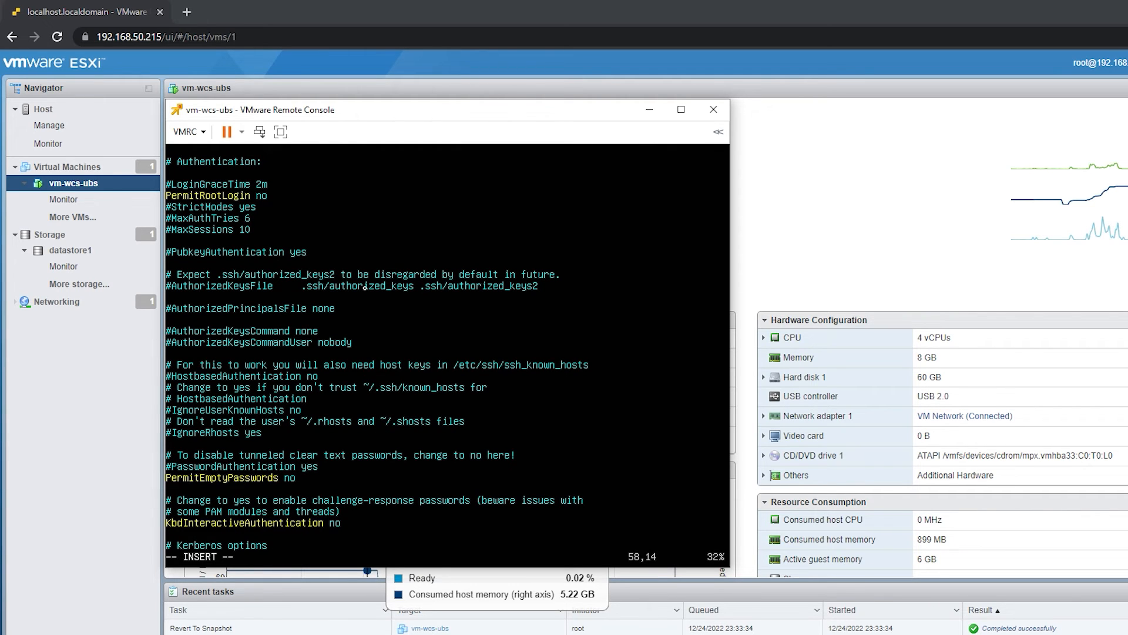
- Save the SSH configuration and quit vim with :wq!, and clear the terminal
{"action": "key", "text": "Escape"}
{"action": "type", "text": ":wq!"}
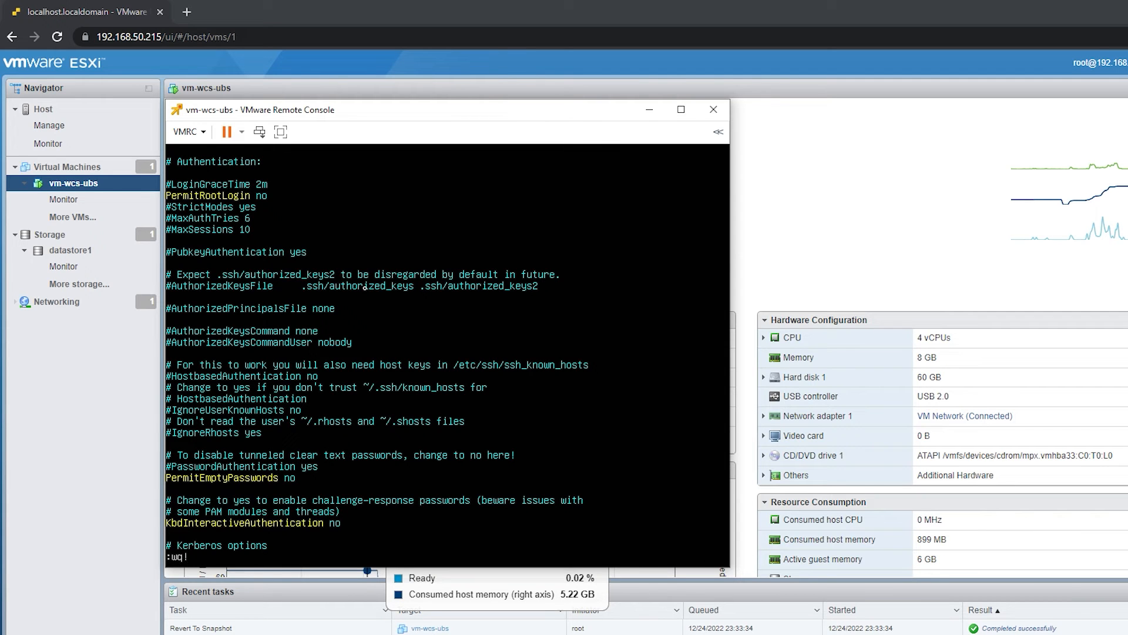
{"action": "key", "text": "Return"}
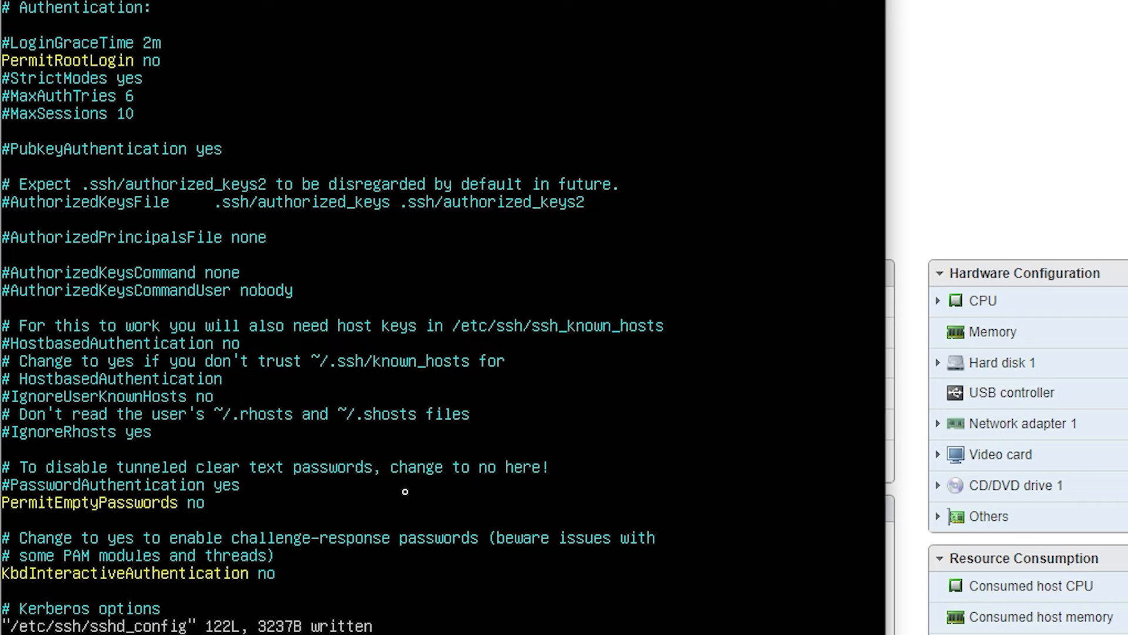
{"action": "key", "text": "ctrl+l"}
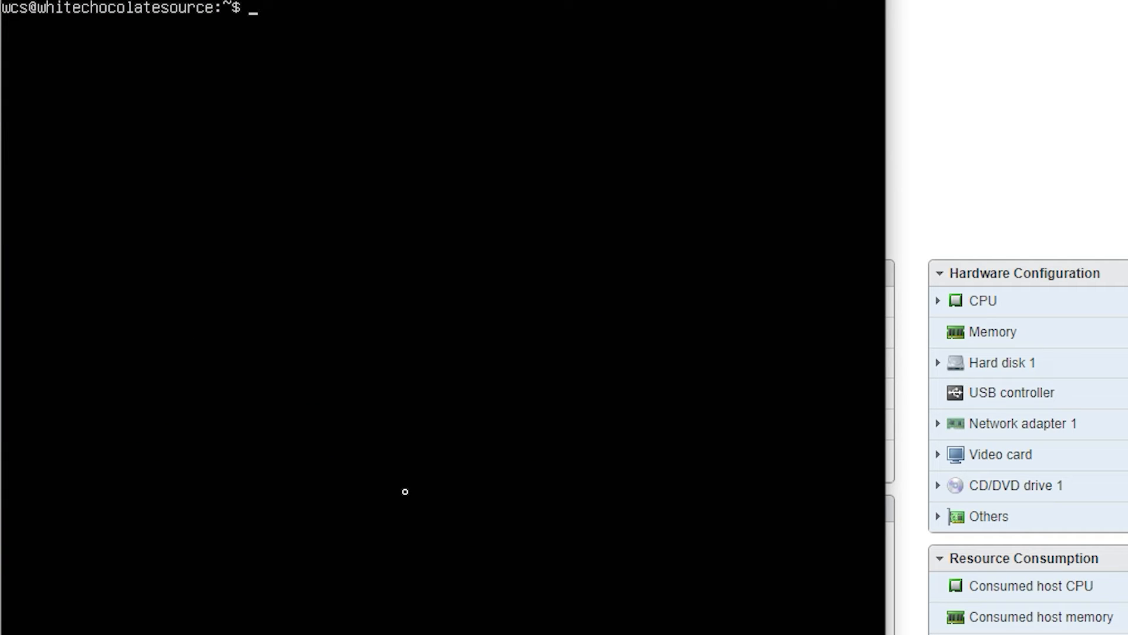
- Allow SSH through the firewall with the command sudo ufw allow ssh
{"action": "type", "text": "sudo ufw allo"}
{"action": "type", "text": "w 22"}
{"action": "key", "text": "BackSpace"}
{"action": "key", "text": "BackSpace"}
{"action": "type", "text": "ssh"}
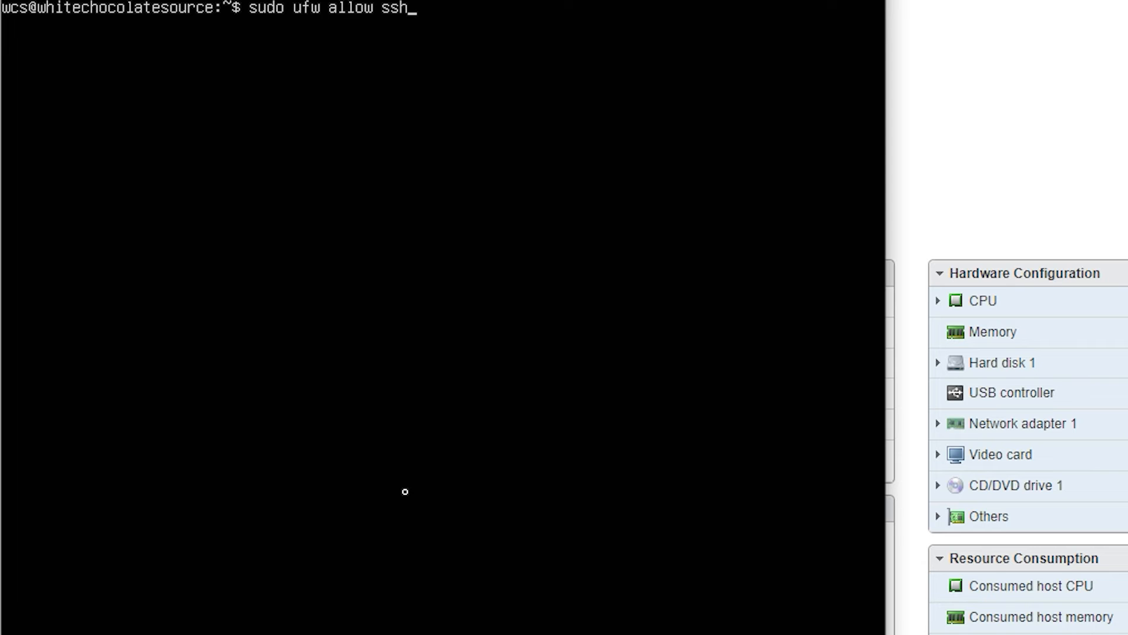
{"action": "key", "text": "Return"}
- Check the firewall's state with sudo ufw status
{"action": "type", "text": "sudo ufw st"}
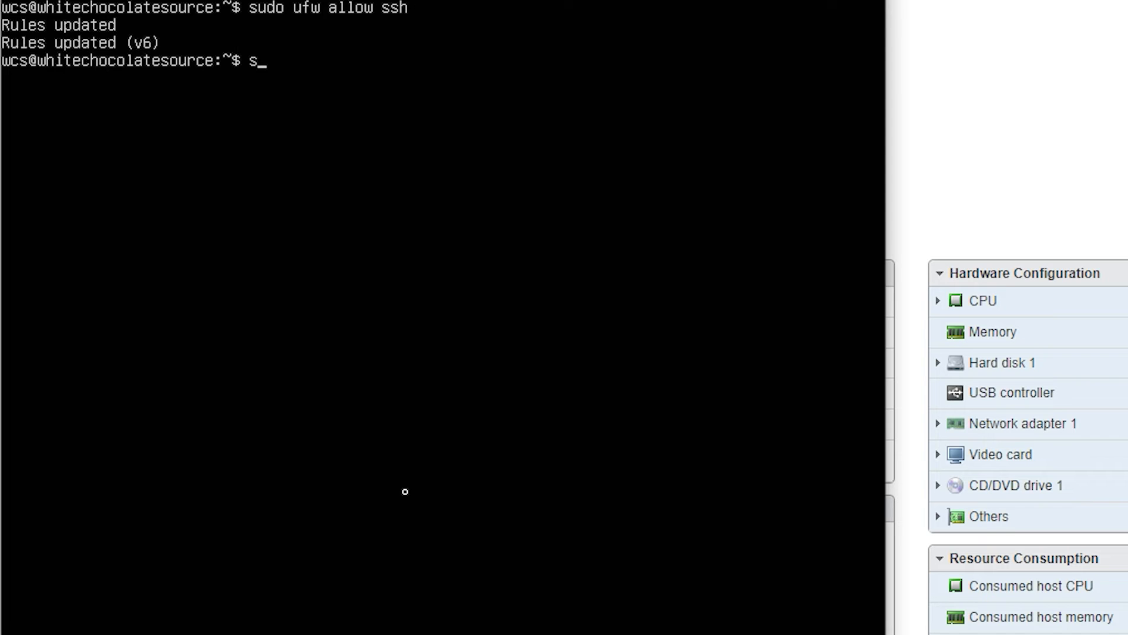
{"action": "type", "text": "at"}
{"action": "key", "text": "BackSpace"}
{"action": "key", "text": "BackSpace"}
{"action": "type", "text": "tatus"}
{"action": "key", "text": "Return"}
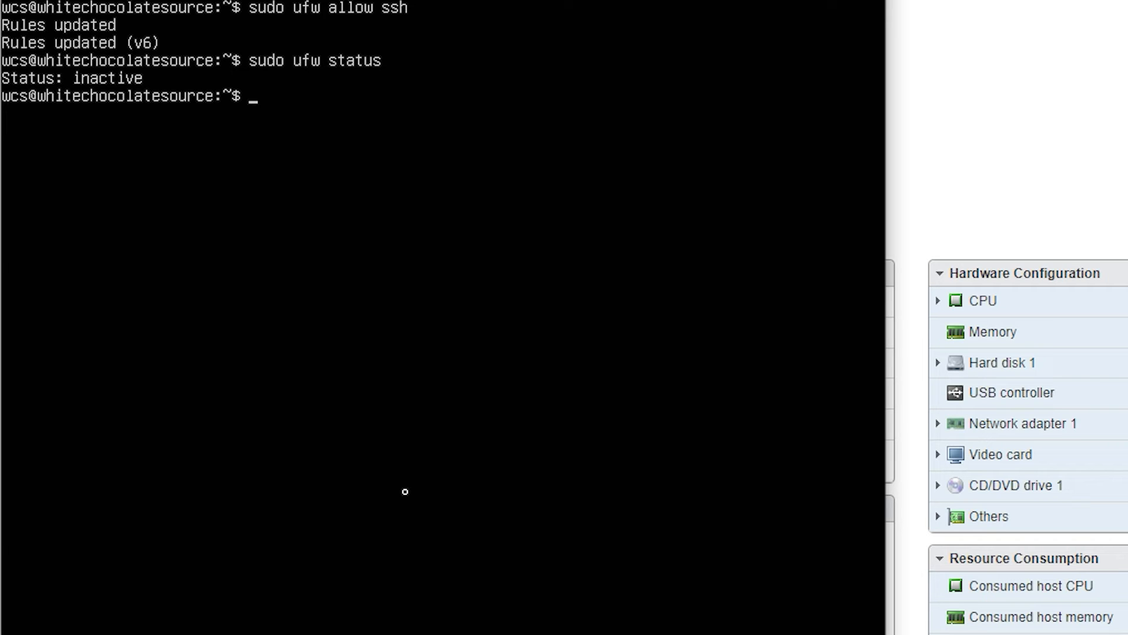
- Enable the firewall with sudo ufw enable and list its rules with sudo ufw status
{"action": "type", "text": "sudo ufw enable"}
{"action": "key", "text": "Return"}
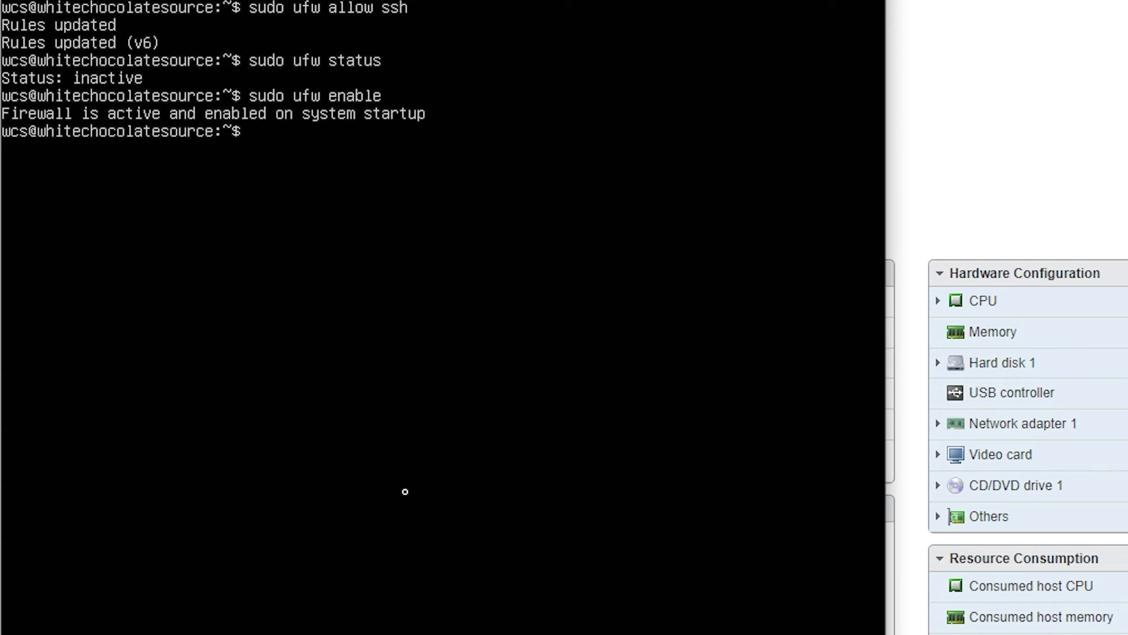
{"action": "type", "text": "sudo ufw statu"}
{"action": "type", "text": "s"}
{"action": "key", "text": "Return"}
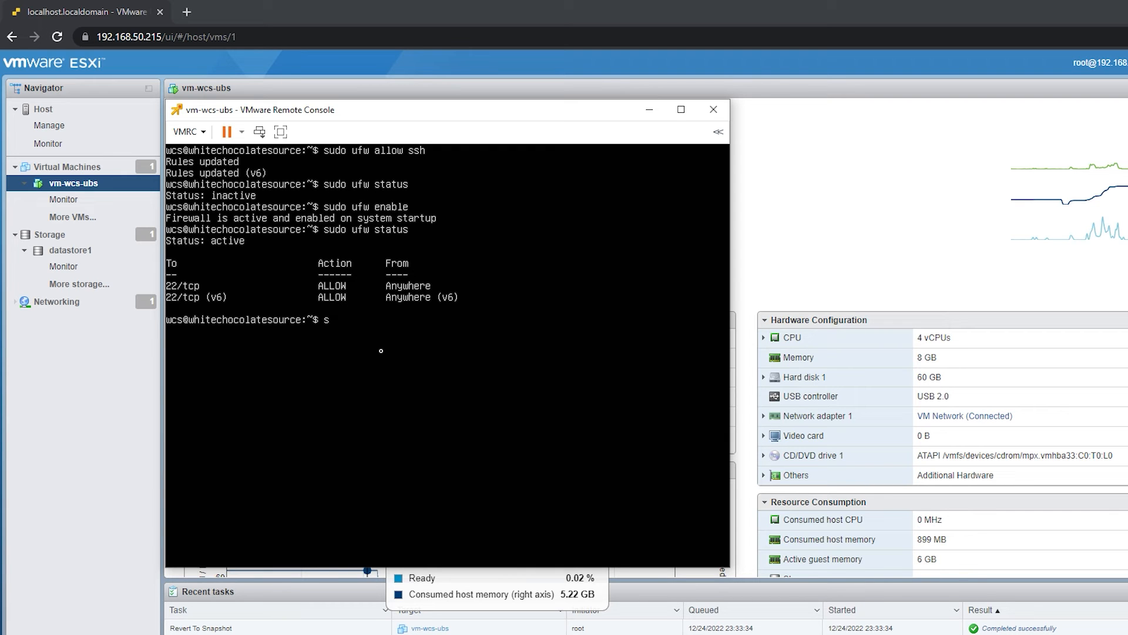
- Try to refresh the package lists with sudo apt update, and clear the terminal
{"action": "type", "text": "udo apt update"}
{"action": "key", "text": "Return"}
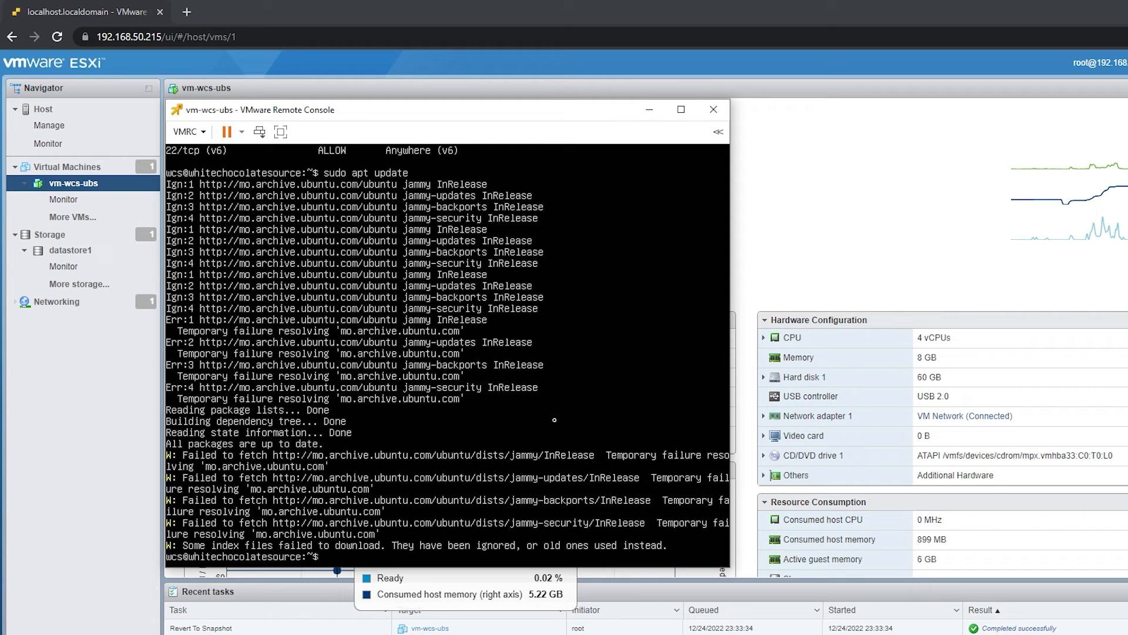
{"action": "type", "text": "clear"}
{"action": "key", "text": "Return"}
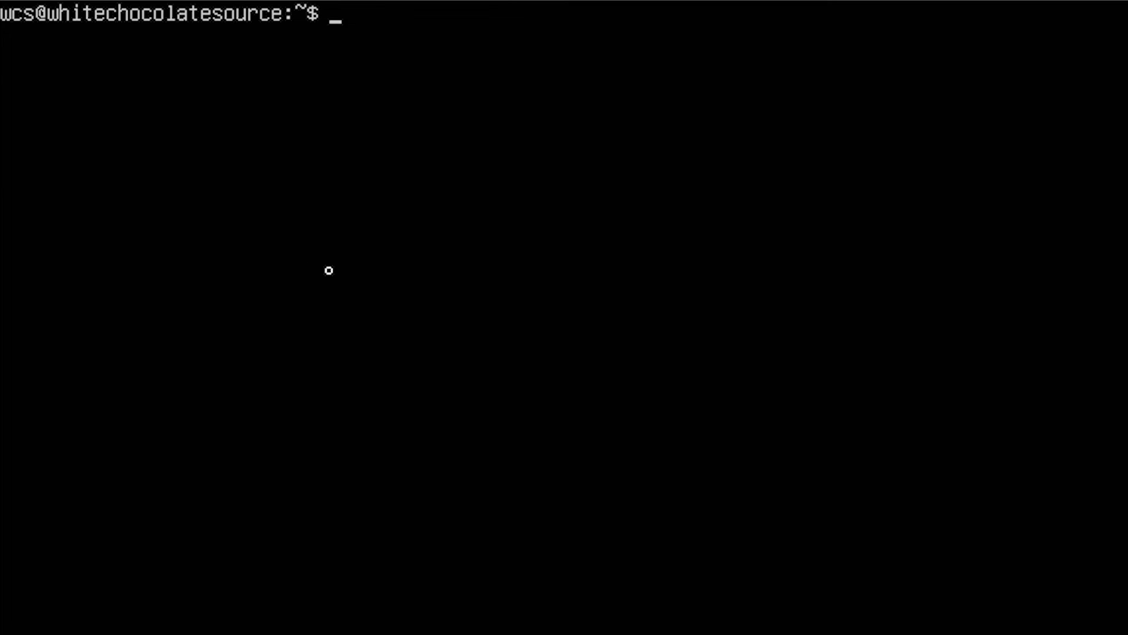
- Open the DNS resolver file /etc/resolv.conf in vim with sudo
{"action": "type", "text": "sudo vim /etc/reso"}
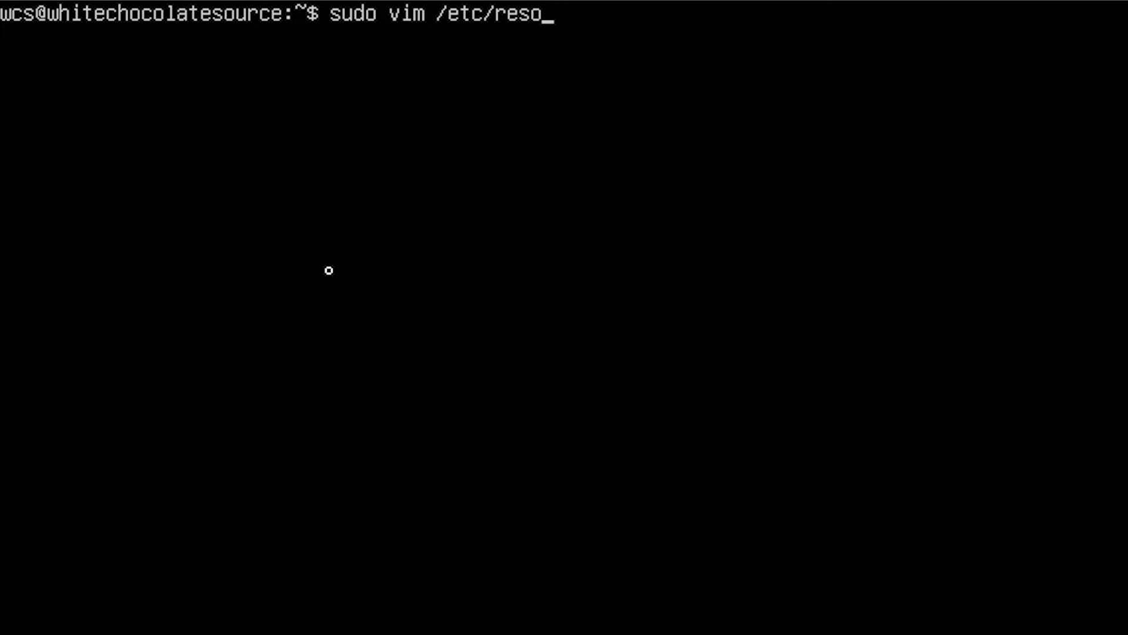
{"action": "key", "text": "Tab"}
{"action": "key", "text": "Return"}
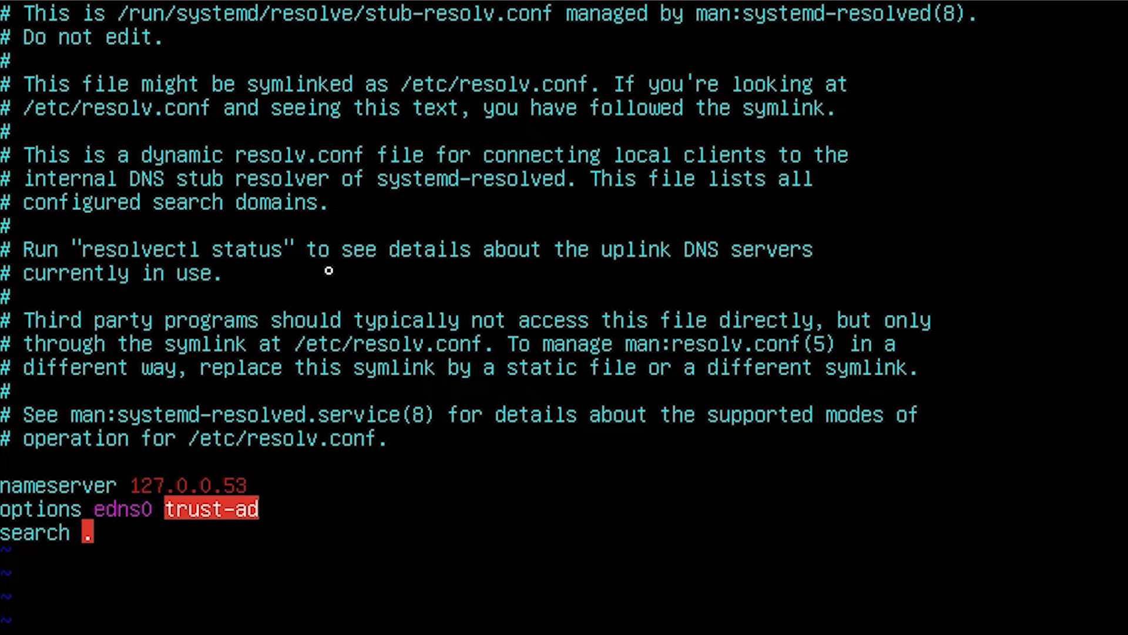
- Add the line nameserver 8.8.8.8 below the existing nameserver entry in /etc/resolv.conf
{"action": "key", "text": "Down"}
{"action": "key", "text": "Down"}
{"action": "key", "text": "Down"}
{"action": "key", "text": "Down"}
{"action": "key", "text": "Down"}
{"action": "key", "text": "Right"}
{"action": "key", "text": "Right"}
{"action": "key", "text": "Right"}
{"action": "key", "text": "Right"}
{"action": "key", "text": "Right"}
{"action": "key", "text": "Right"}
{"action": "key", "text": "Right"}
{"action": "key", "text": "Right"}
{"action": "key", "text": "Right"}
{"action": "key", "text": "Right"}
{"action": "key", "text": "Right"}
{"action": "key", "text": "Right"}
{"action": "key", "text": "Right"}
{"action": "key", "text": "Right"}
{"action": "key", "text": "Right"}
{"action": "key", "text": "Right"}
{"action": "key", "text": "Right"}
{"action": "key", "text": "Right"}
{"action": "key", "text": "Right"}
{"action": "key", "text": "Return"}
{"action": "key", "text": "Return"}
{"action": "key", "text": "Up"}
{"action": "key", "text": "Return"}
{"action": "key", "text": "Up"}
{"action": "key", "text": "BackSpace"}
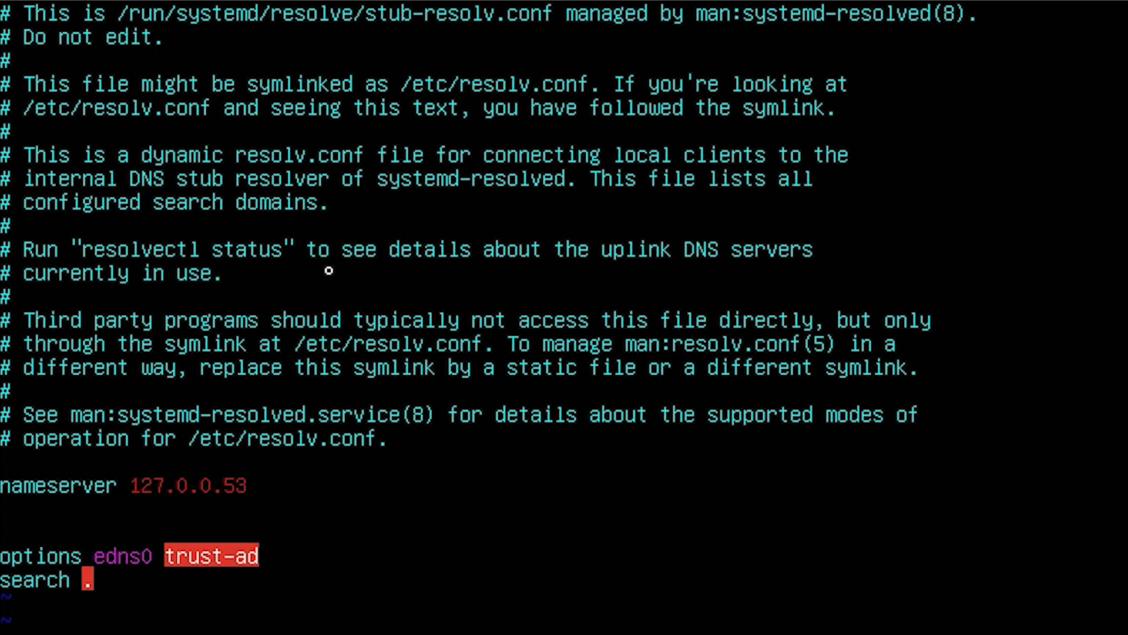
{"action": "type", "text": "nameserver"}
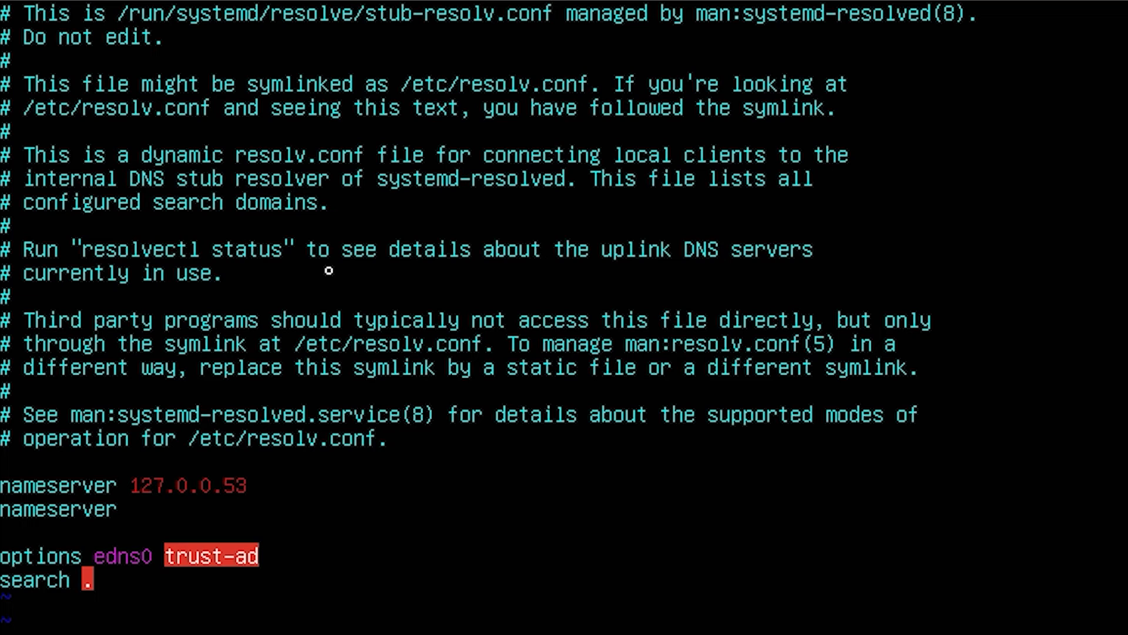
{"action": "type", "text": " 8.8.8.8."}
- Add the line nameserver 8.8.4.4 beneath the 8.8.8.8 entry and leave the file
{"action": "key", "text": "Return"}
{"action": "type", "text": "na"}
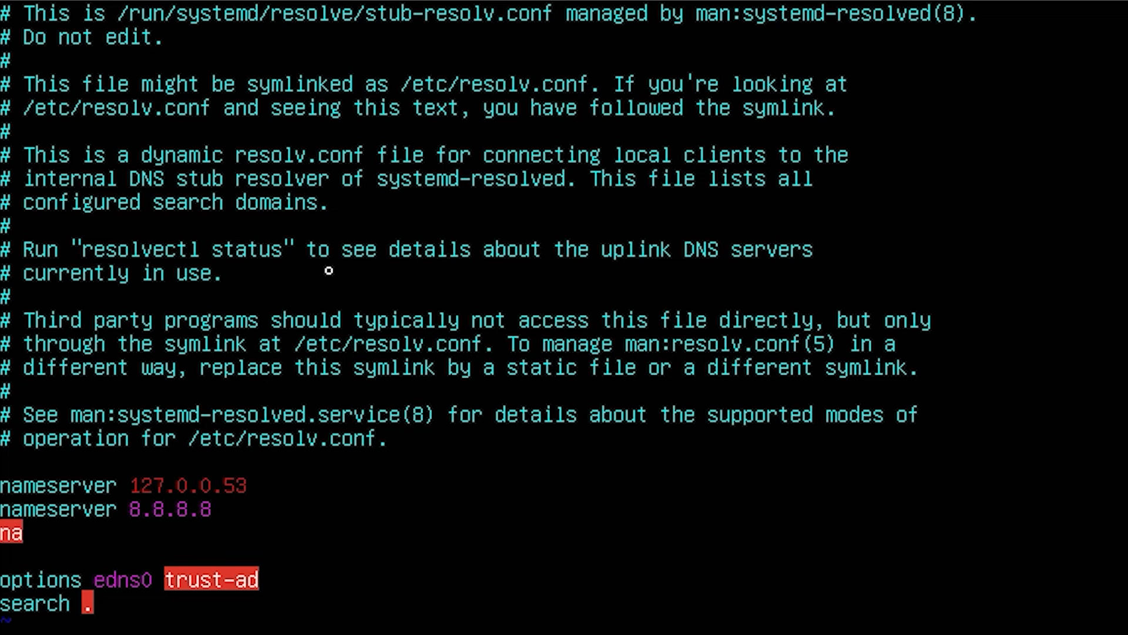
{"action": "type", "text": "meserver"}
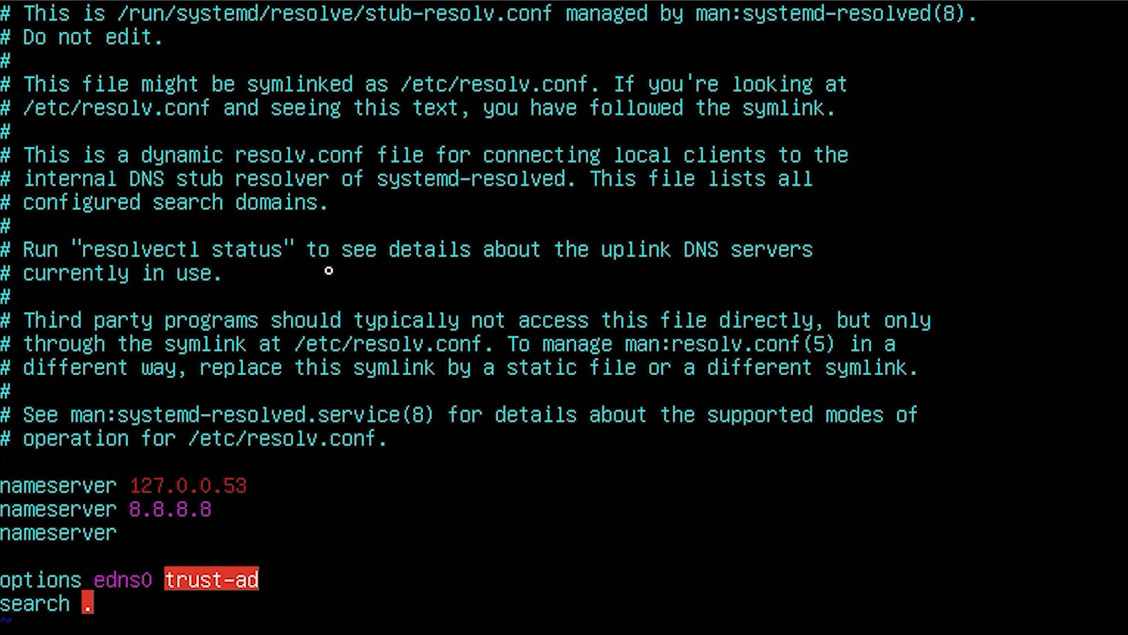
{"action": "type", "text": " 8.8.4.4"}
{"action": "key", "text": "Return"}
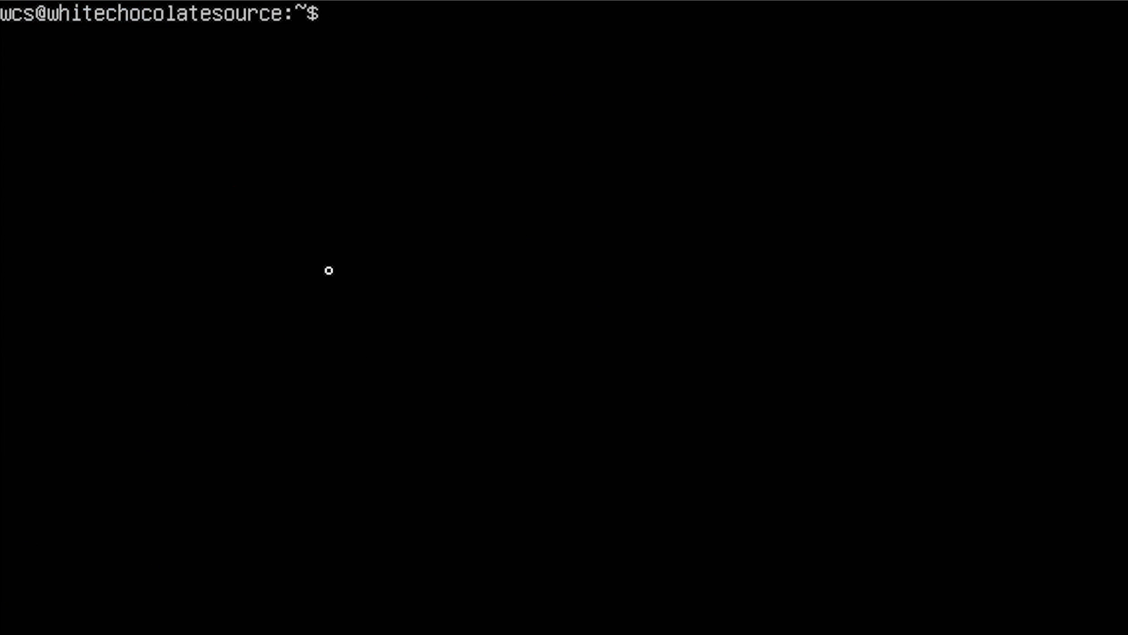
- Install the resolvconf package with sudo apt install resolvconf
{"action": "type", "text": "sudo apt "}
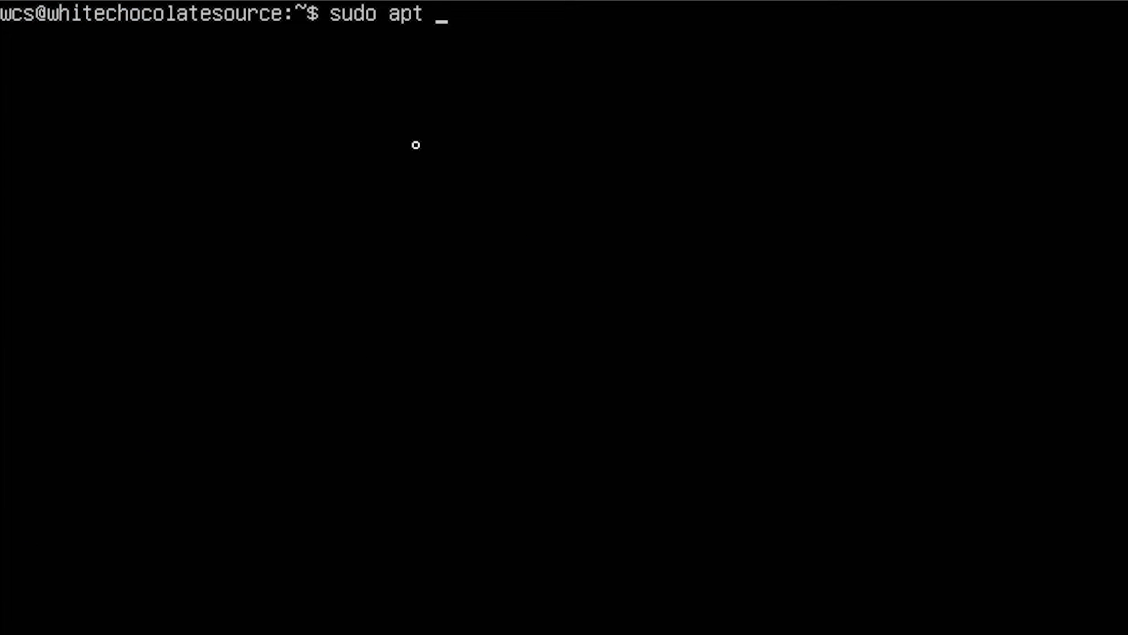
{"action": "type", "text": "install resolvconf"}
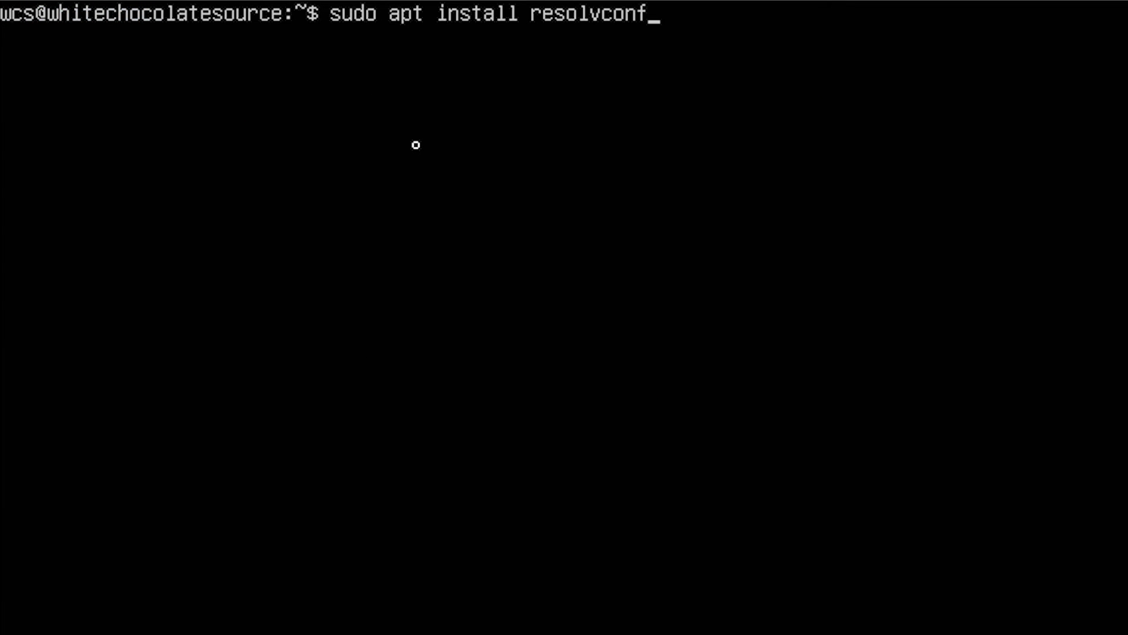
{"action": "key", "text": "Return"}
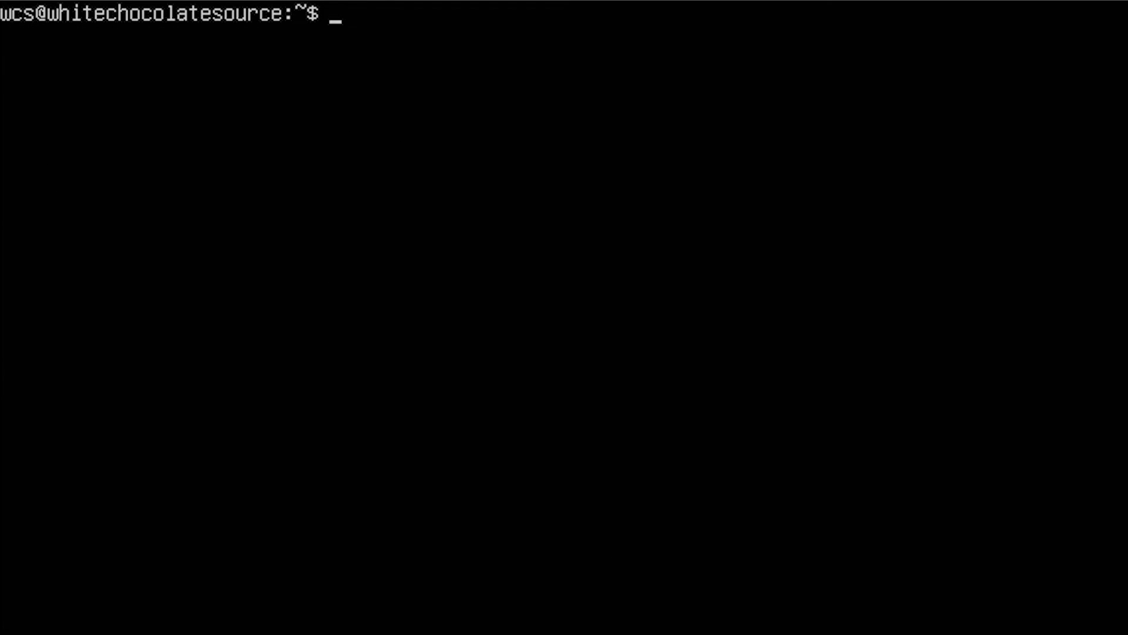
- Open the file /etc/resolvconf/resolv.conf.d/tail in vim with sudo
{"action": "type", "text": "sudo vim /etc/resolv"}
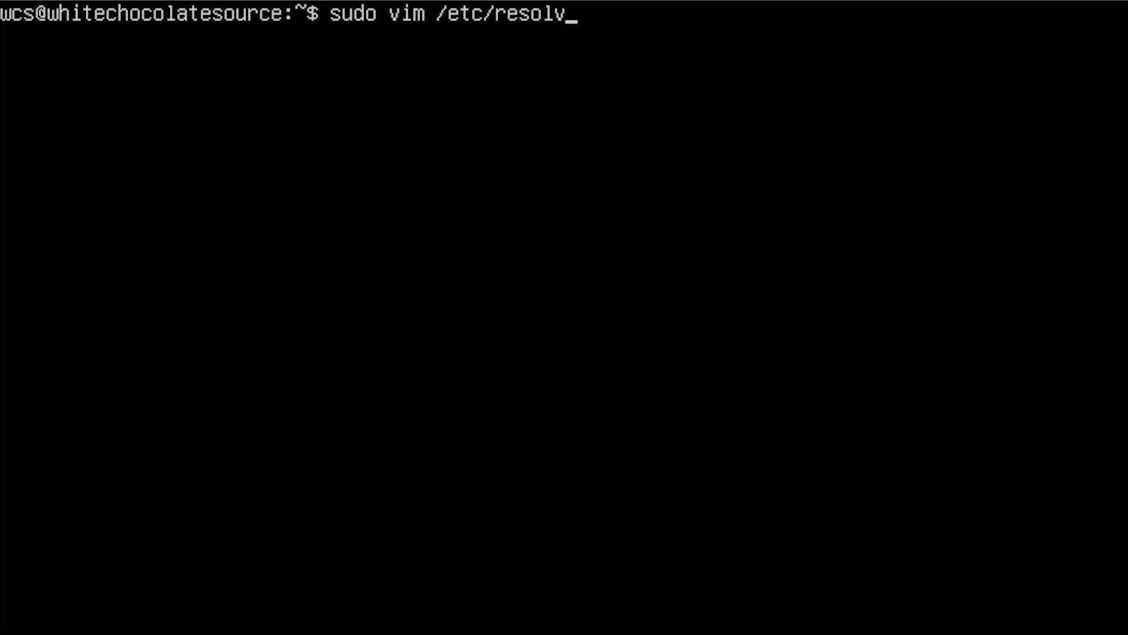
{"action": "type", "text": "conf/res"}
{"action": "key", "text": "Tab"}
{"action": "type", "text": "tail"}
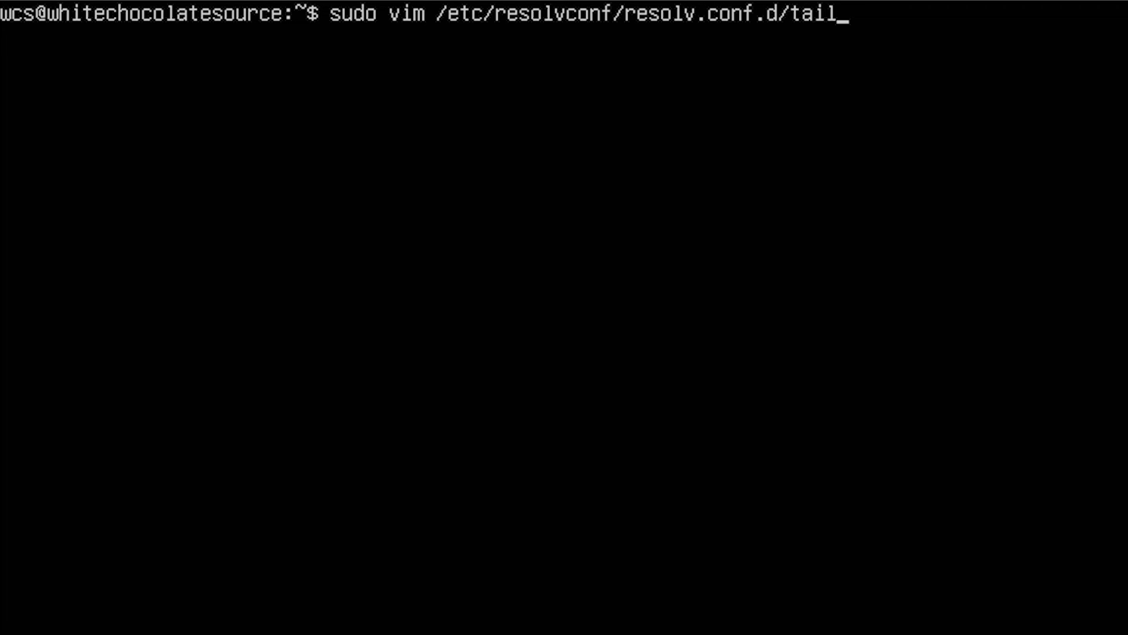
{"action": "key", "text": "Return"}
- Add the lines nameserver 8.8.8.8 and nameserver 8.8.4.4 to the resolvconf tail file, then save and close it
{"action": "type", "text": "ime"}
{"action": "key", "text": "BackSpace"}
{"action": "key", "text": "BackSpace"}
{"action": "type", "text": "nameser"}
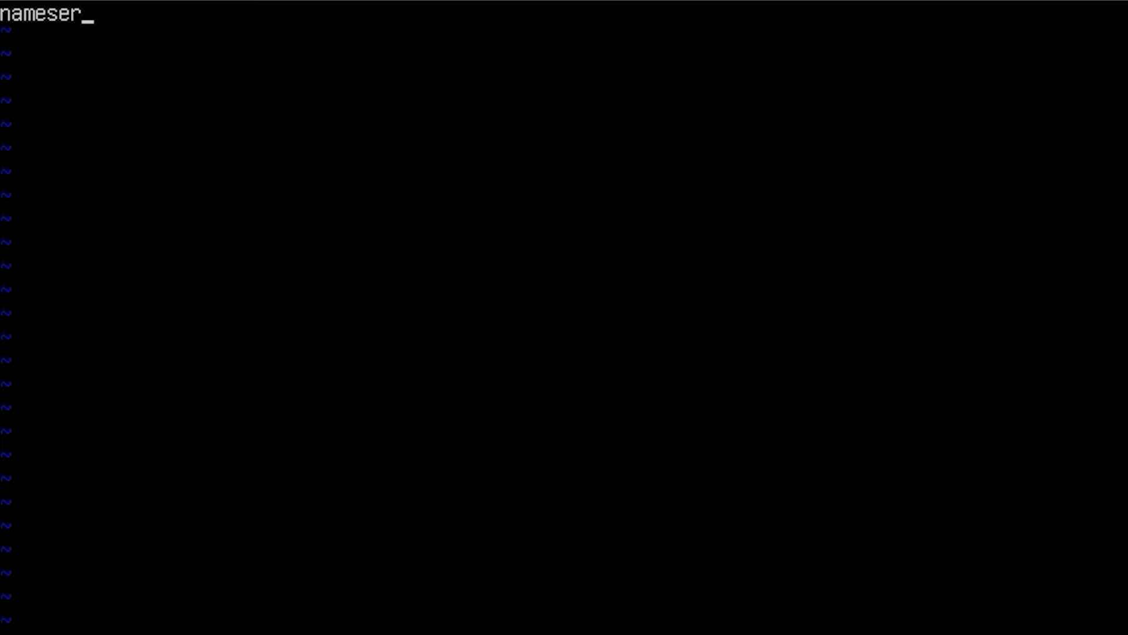
{"action": "type", "text": "ver 8.8.8.8"}
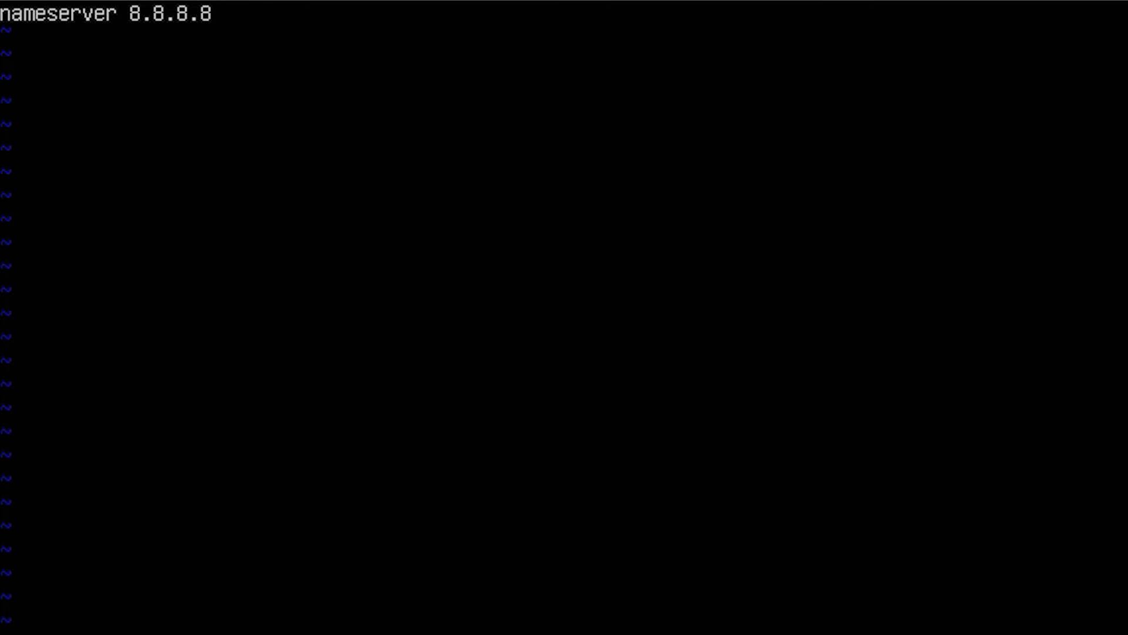
{"action": "key", "text": "Return"}
{"action": "type", "text": "nameserver"}
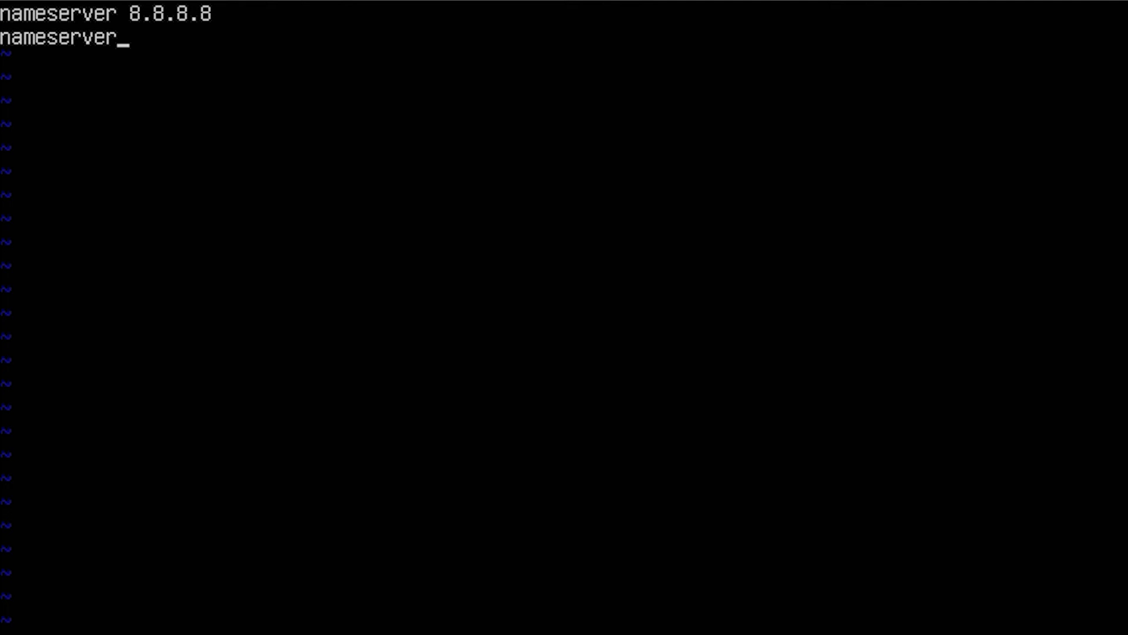
{"action": "type", "text": " 8.8.4.4"}
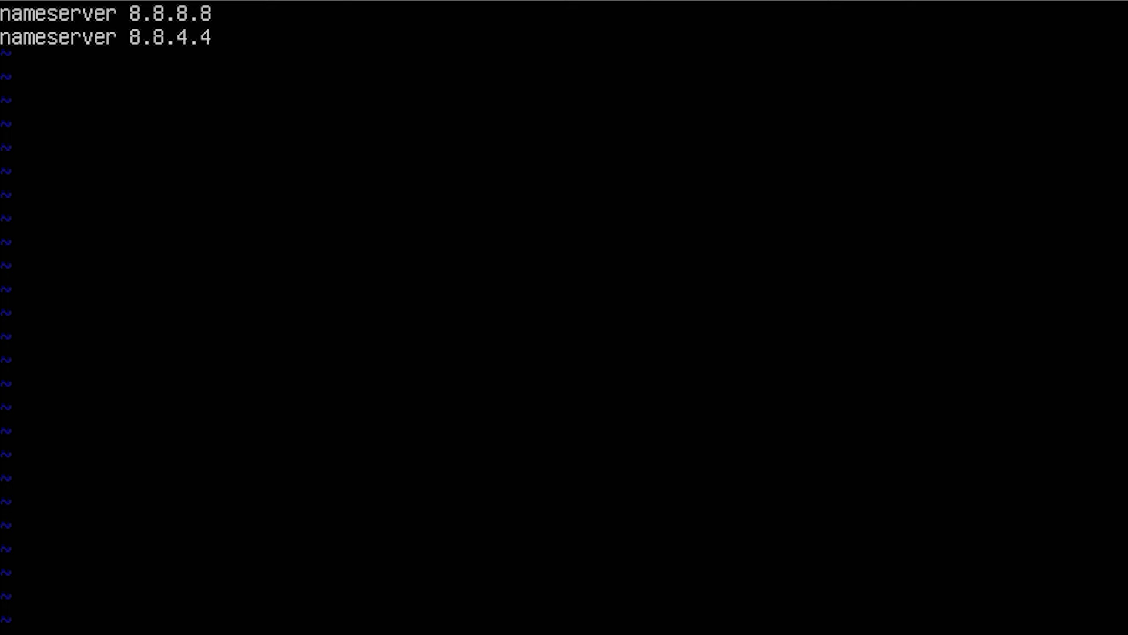
{"action": "key", "text": "Escape"}
{"action": "type", "text": ":wq!"}
{"action": "key", "text": "Return"}
- Reboot the server and log back in as wcs, entering the account password
{"action": "type", "text": "reboot"}
{"action": "key", "text": "Return"}
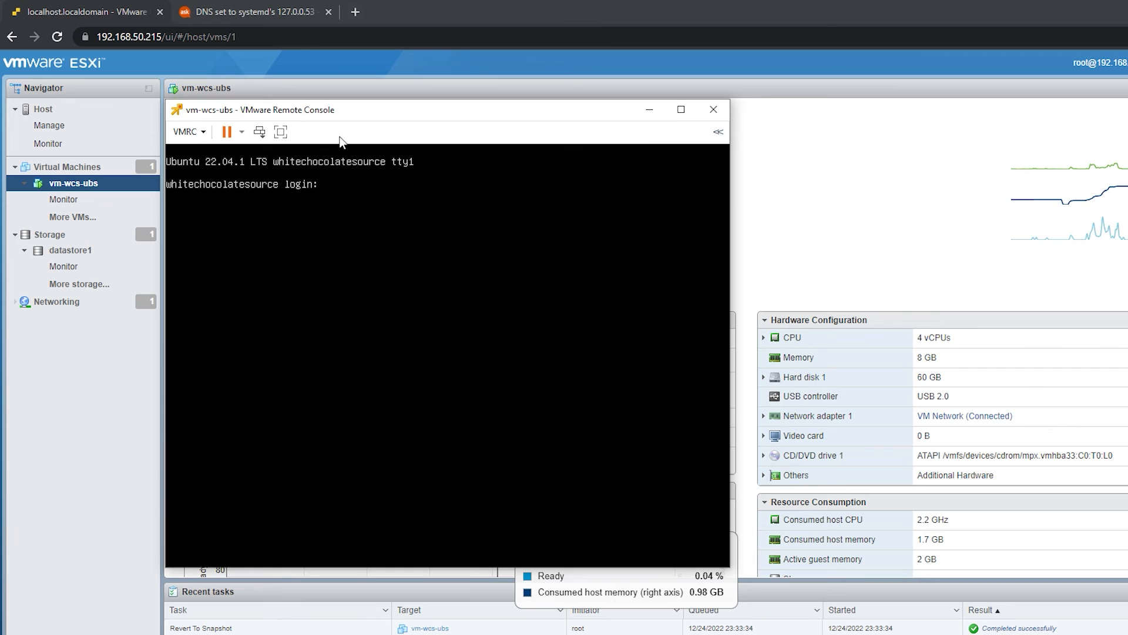
{"action": "type", "text": "wcs"}
{"action": "key", "text": "Return"}
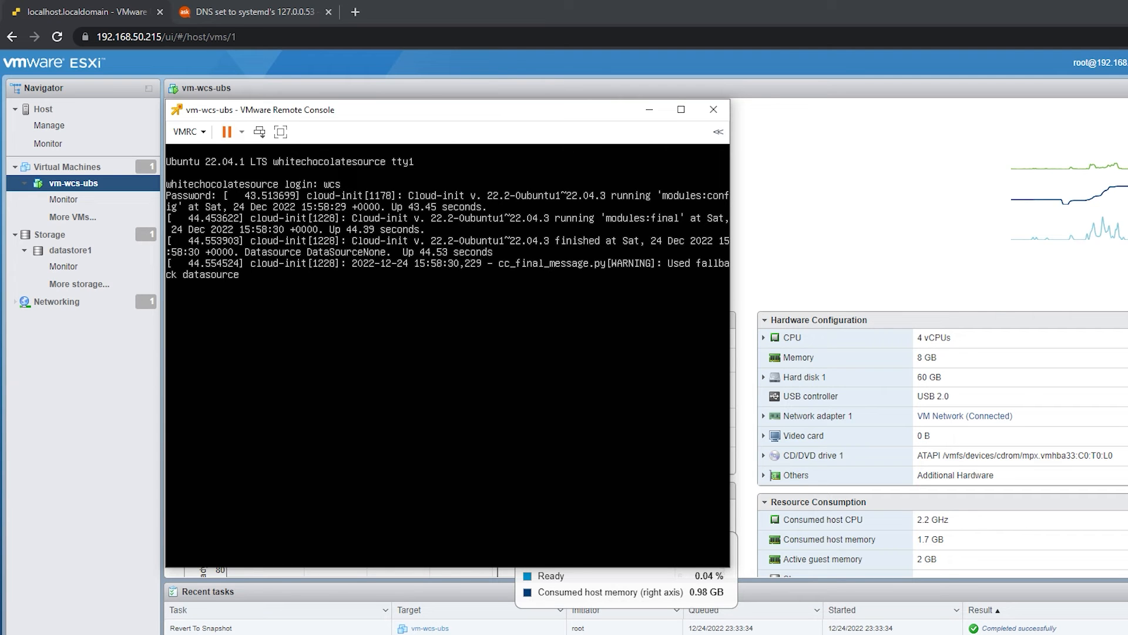
{"action": "key", "text": "Return"}
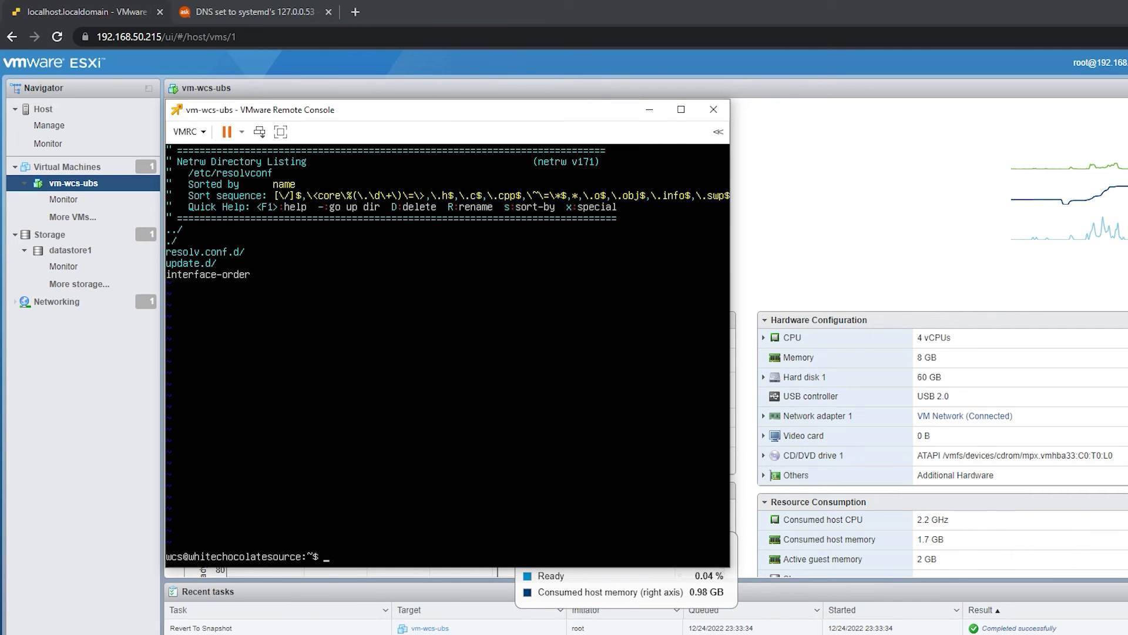
- Open /etc/resolv.conf in vim with sudo, reusing the earlier command
{"action": "key", "text": "Up"}
{"action": "key", "text": "BackSpace"}
{"action": "key", "text": "BackSpace"}
{"action": "key", "text": "BackSpace"}
{"action": "type", "text": ".conf"}
{"action": "key", "text": "Return"}
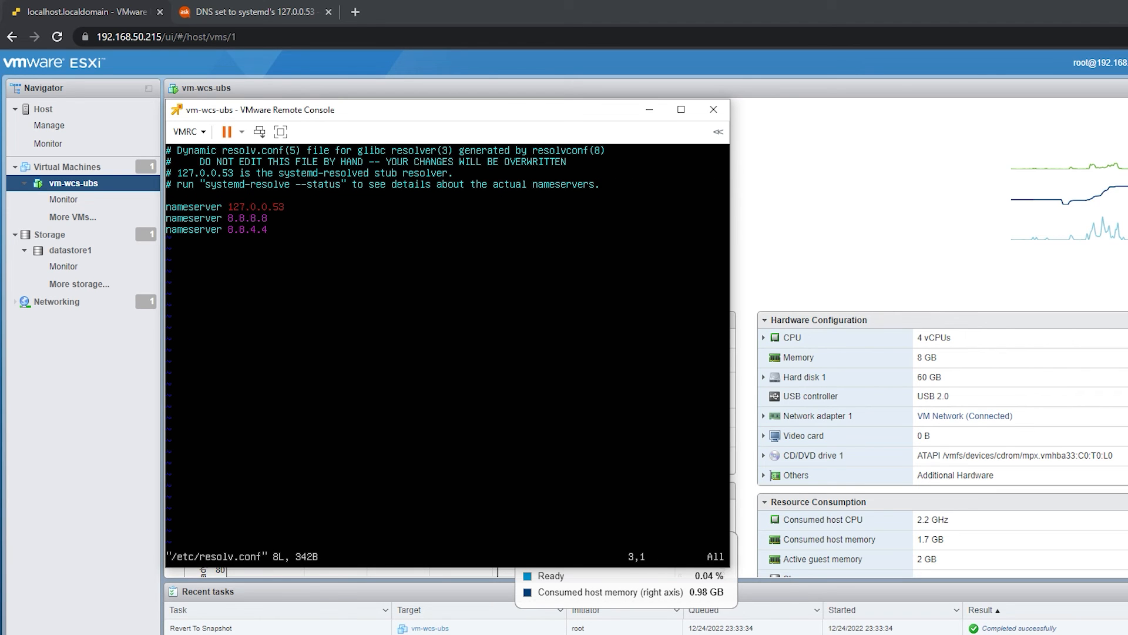
- Check which nameserver entries /etc/resolv.conf contains after the reboot, then close the file
{"action": "key", "text": "Up"}
{"action": "key", "text": "Up"}
{"action": "key", "text": "Down"}
{"action": "key", "text": "Down"}
{"action": "key", "text": "Down"}
{"action": "key", "text": "Right"}
{"action": "key", "text": "Right"}
{"action": "key", "text": "Right"}
{"action": "key", "text": "Right"}
{"action": "key", "text": "Right"}
{"action": "key", "text": "Right"}
{"action": "key", "text": "Right"}
{"action": "key", "text": "Right"}
{"action": "key", "text": "Right"}
{"action": "key", "text": "Right"}
{"action": "key", "text": "Right"}
{"action": "key", "text": "Right"}
{"action": "key", "text": "Right"}
{"action": "type", "text": ":"}
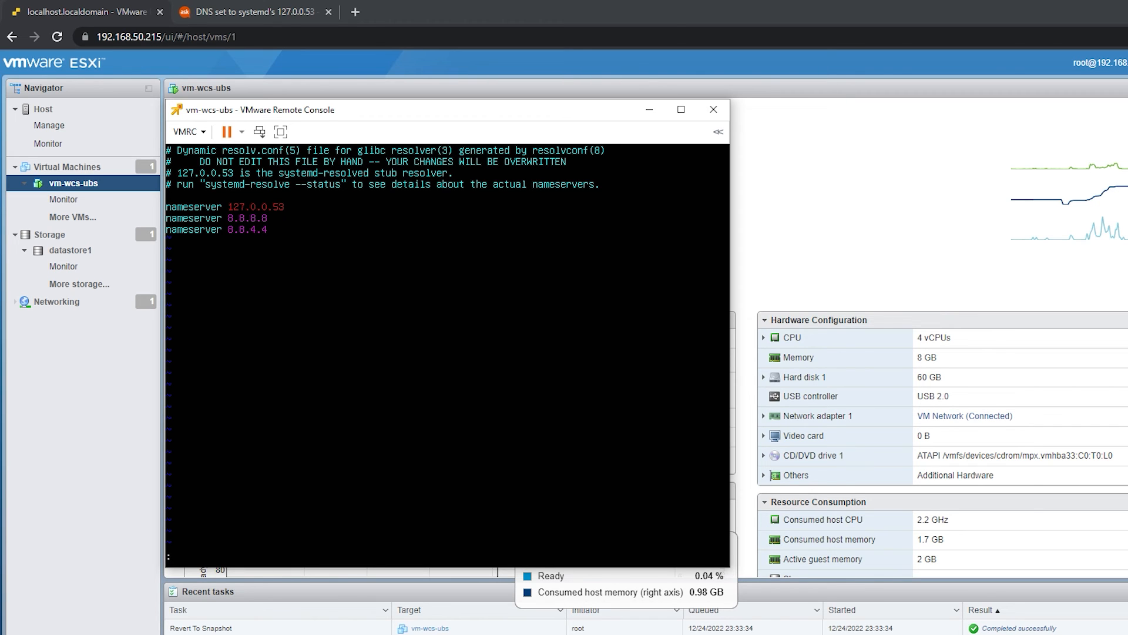
{"action": "type", "text": "w"}
{"action": "key", "text": "Return"}
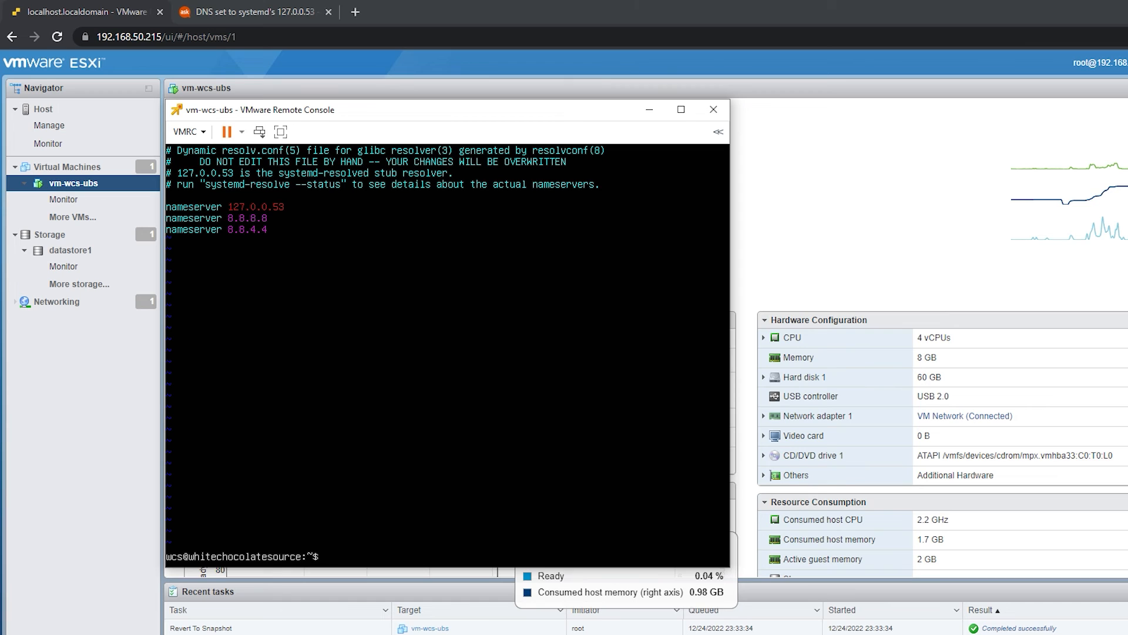
- Clear the terminal and refresh the package index with sudo apt update
{"action": "type", "text": "clear"}
{"action": "key", "text": "Return"}
{"action": "type", "text": "sudo apt"}
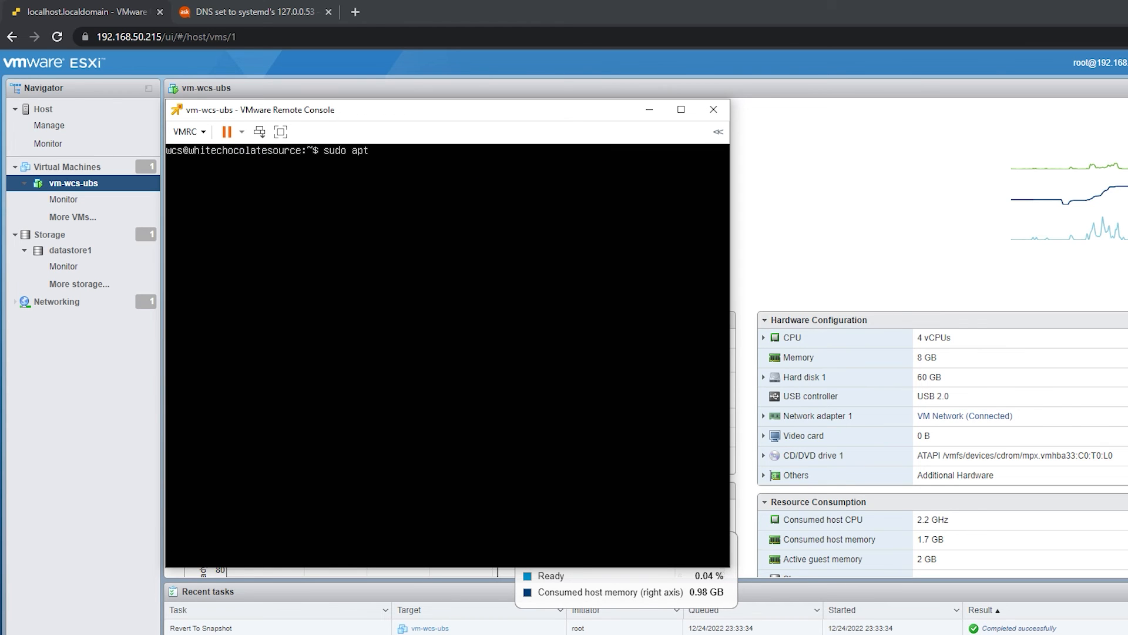
{"action": "type", "text": " update"}
{"action": "key", "text": "Return"}
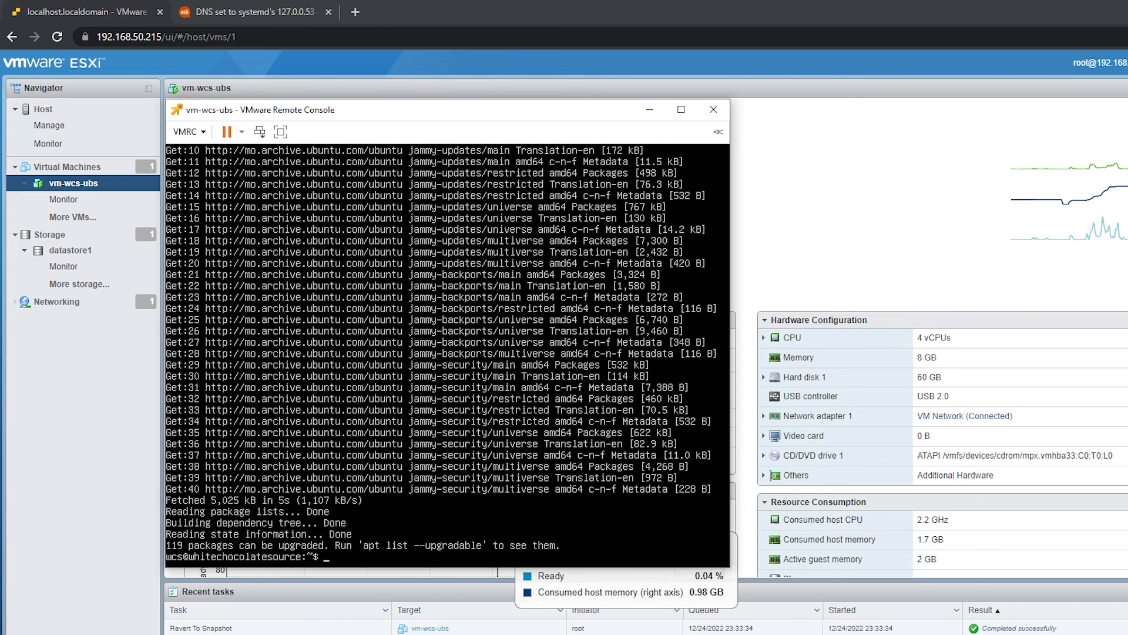
- Upgrade all packages with sudo apt upgrade, acknowledging the pending kernel notice and accepting the preselected service restarts
{"action": "type", "text": "sudo u"}
{"action": "type", "text": "pt upgrade"}
{"action": "key", "text": "Return"}
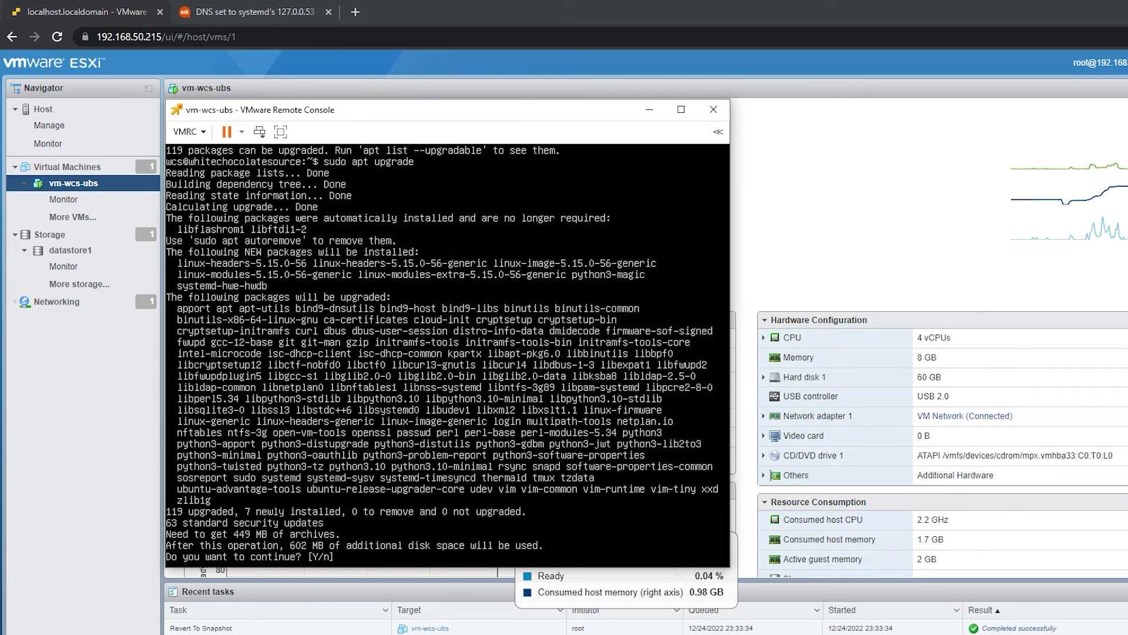
{"action": "type", "text": "Y"}
{"action": "key", "text": "Return"}
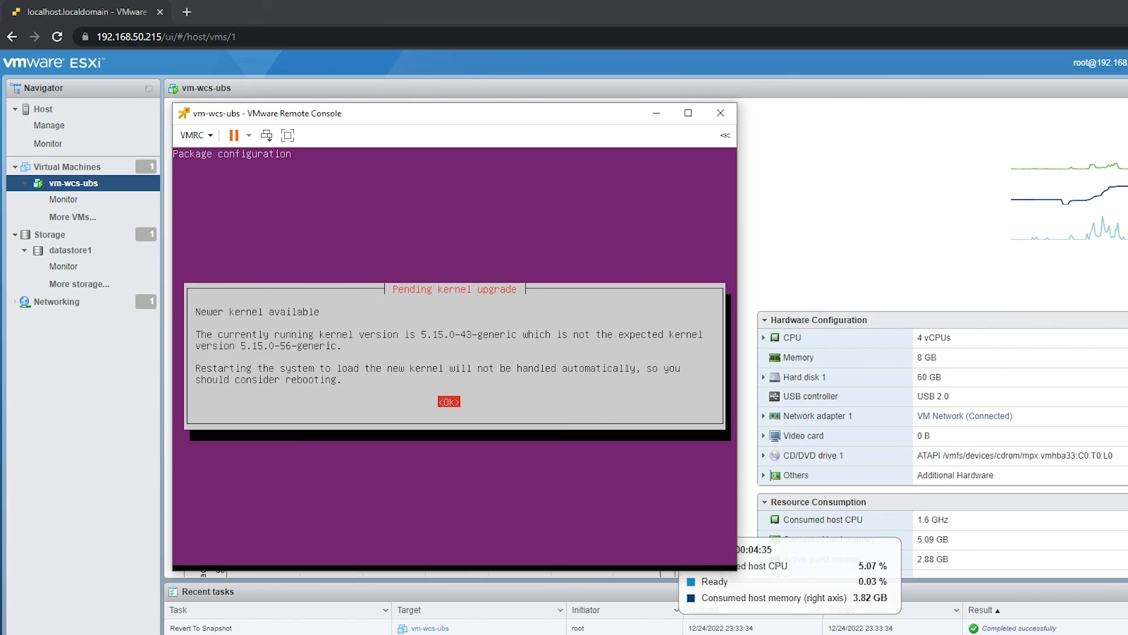
{"action": "key", "text": "Return"}
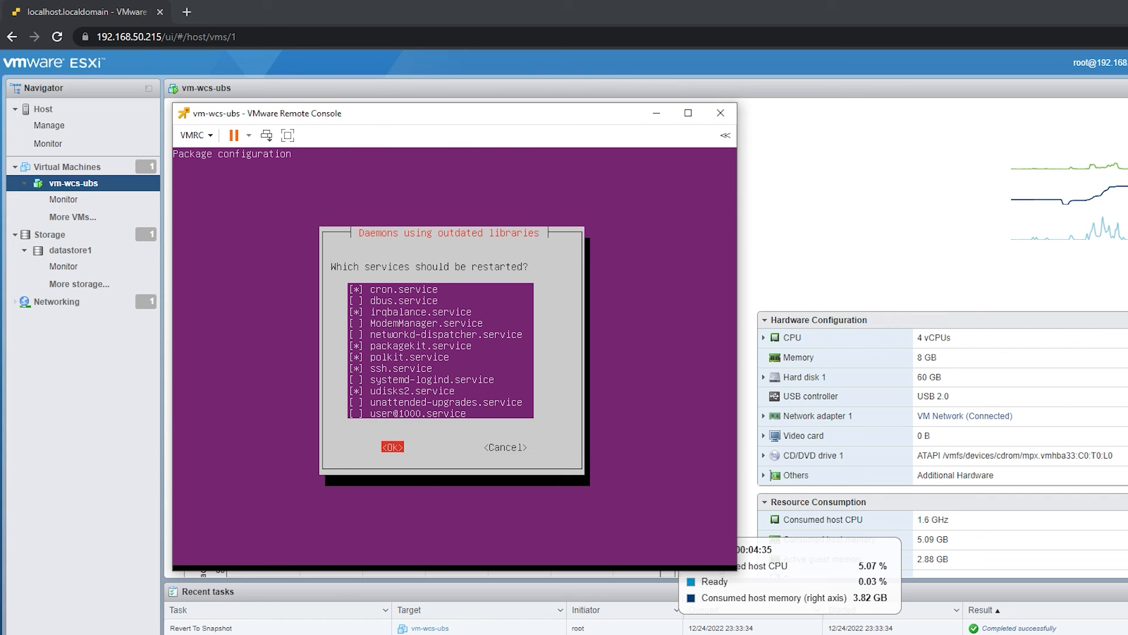
{"action": "key", "text": "Return"}
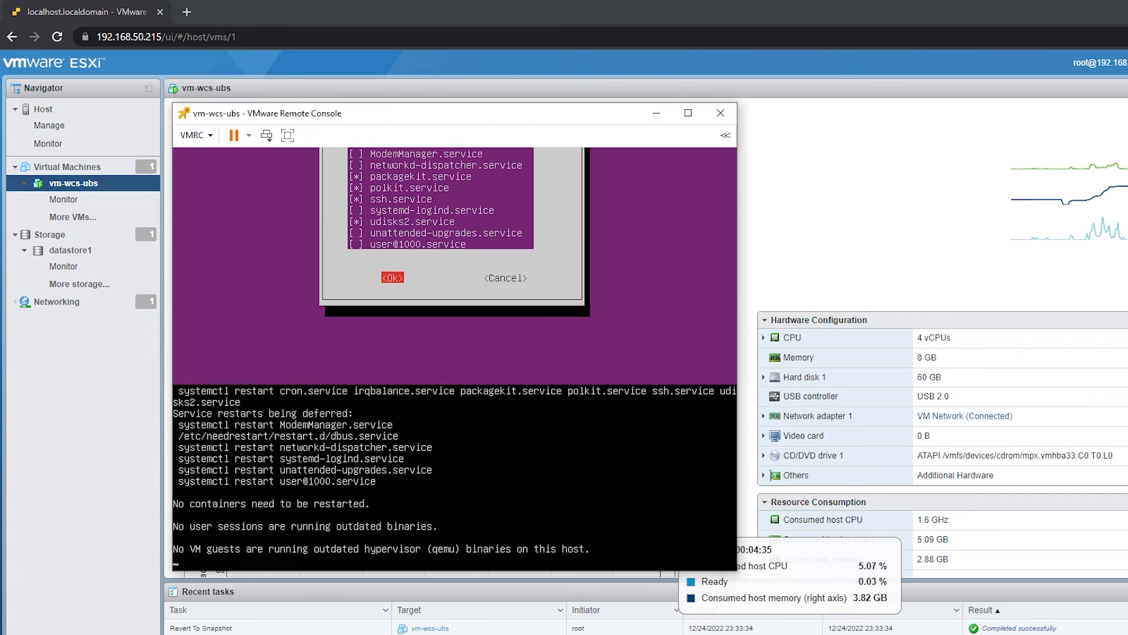
- Clear the terminal and close the remote console of vm-wcs-ubs
{"action": "key", "text": "Return"}
{"action": "key", "text": "ctrl+l"}
{"action": "left_click", "coordinate": [722, 113]}
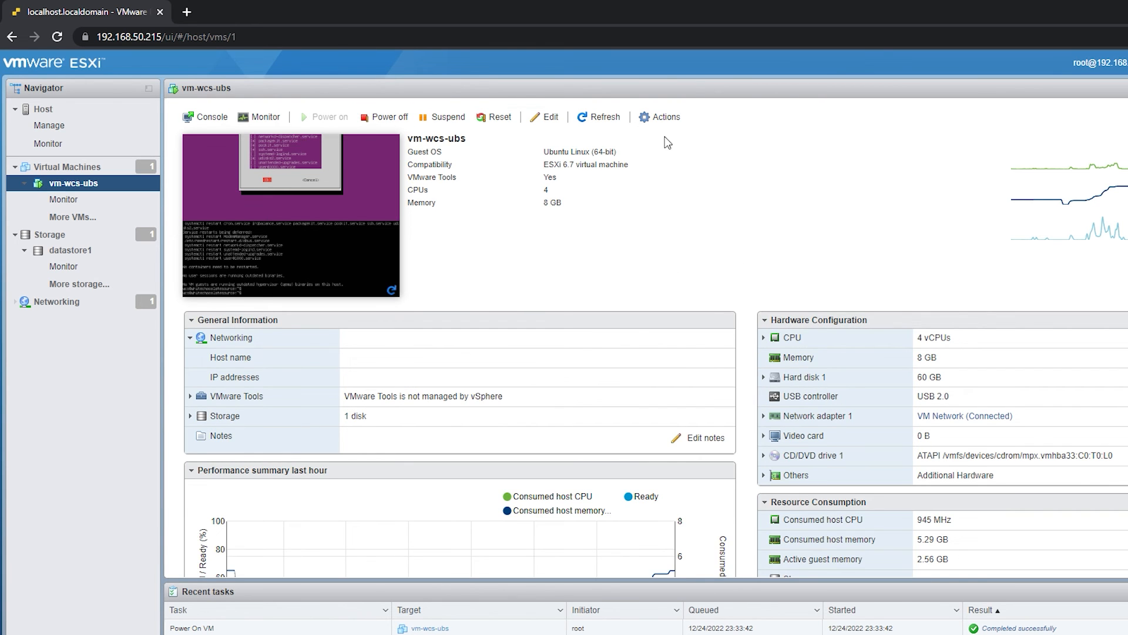
- Take a snapshot of vm-wcs-ubs named vm-wcs-ubs-fb with the description "Ubuntu Server first boot"
{"action": "left_click", "coordinate": [655, 123]}
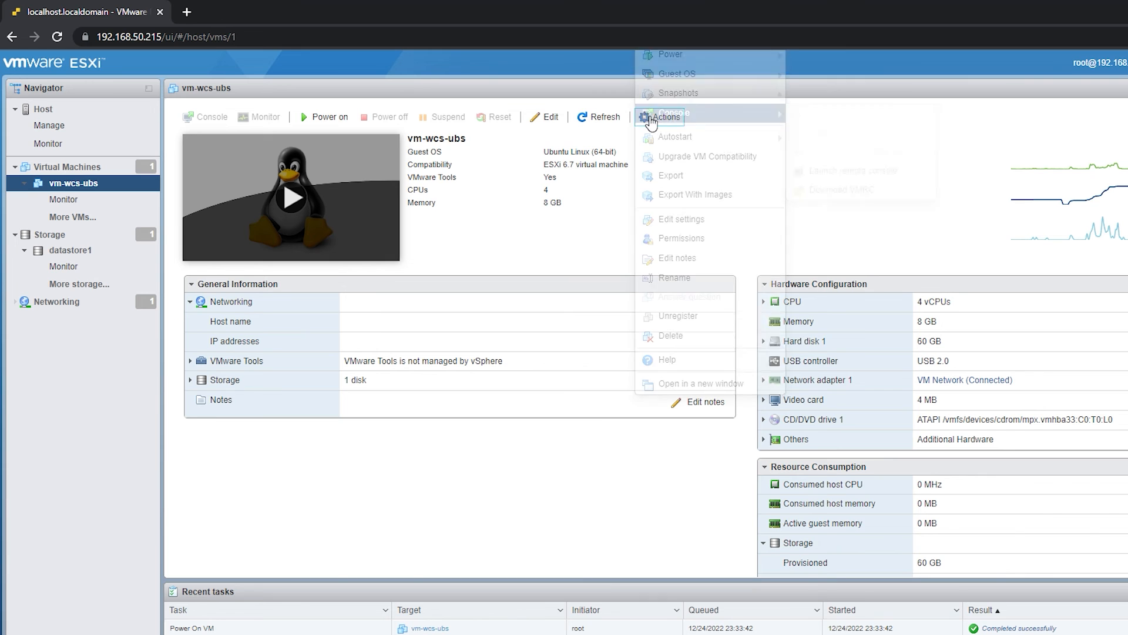
{"action": "mouse_move", "coordinate": [758, 93]}
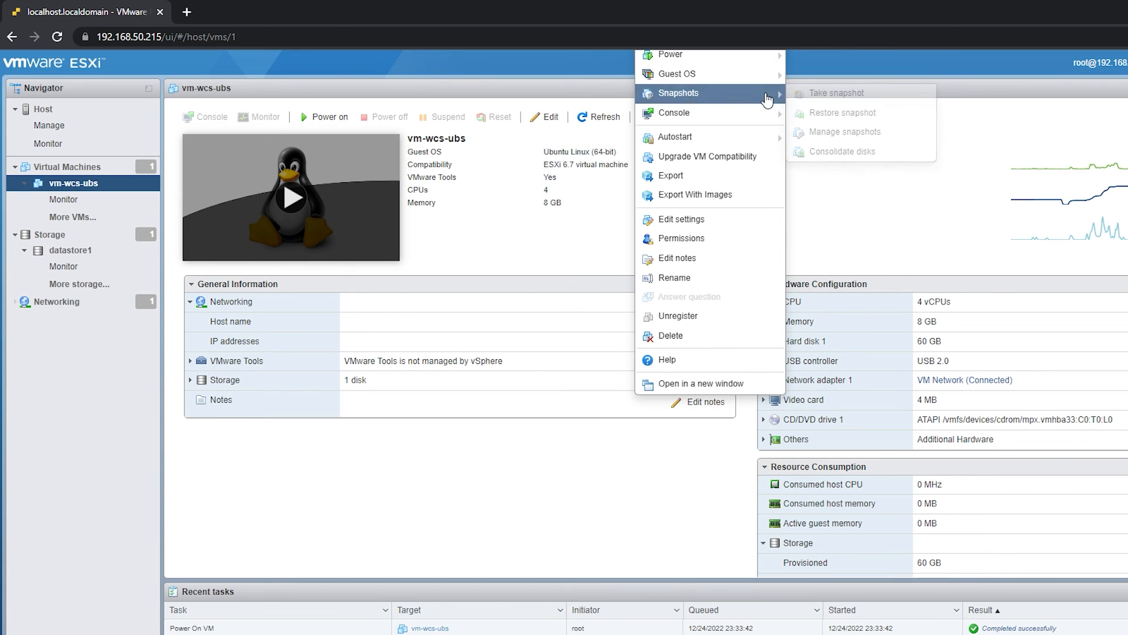
{"action": "left_click", "coordinate": [899, 91]}
{"action": "left_click", "coordinate": [663, 322]}
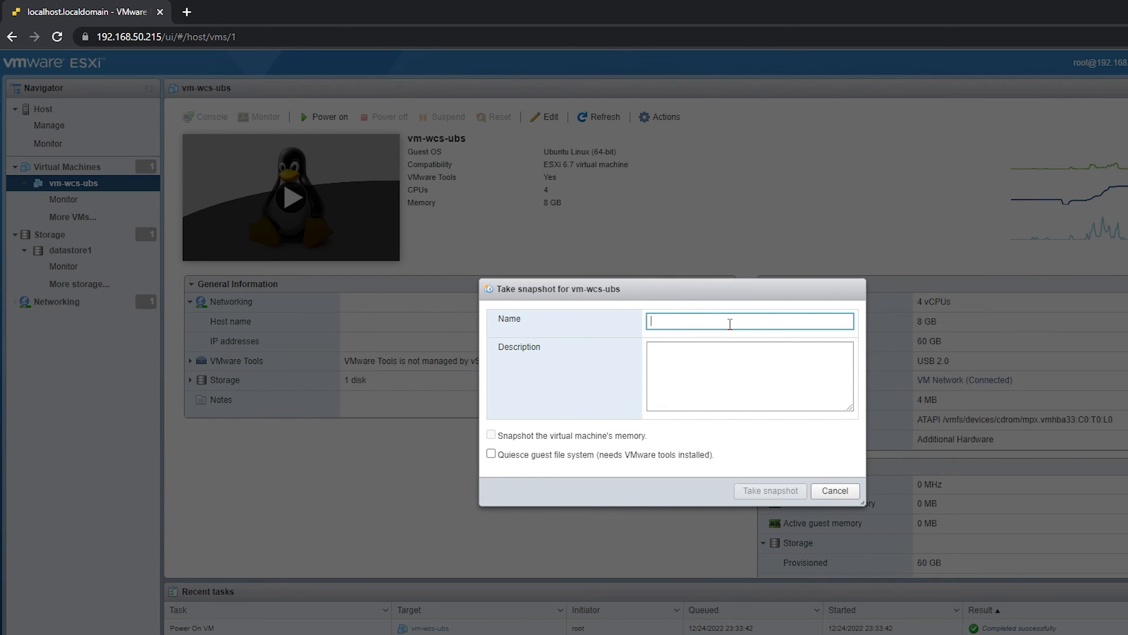
{"action": "type", "text": "vm-wcs-ubs-fb"}
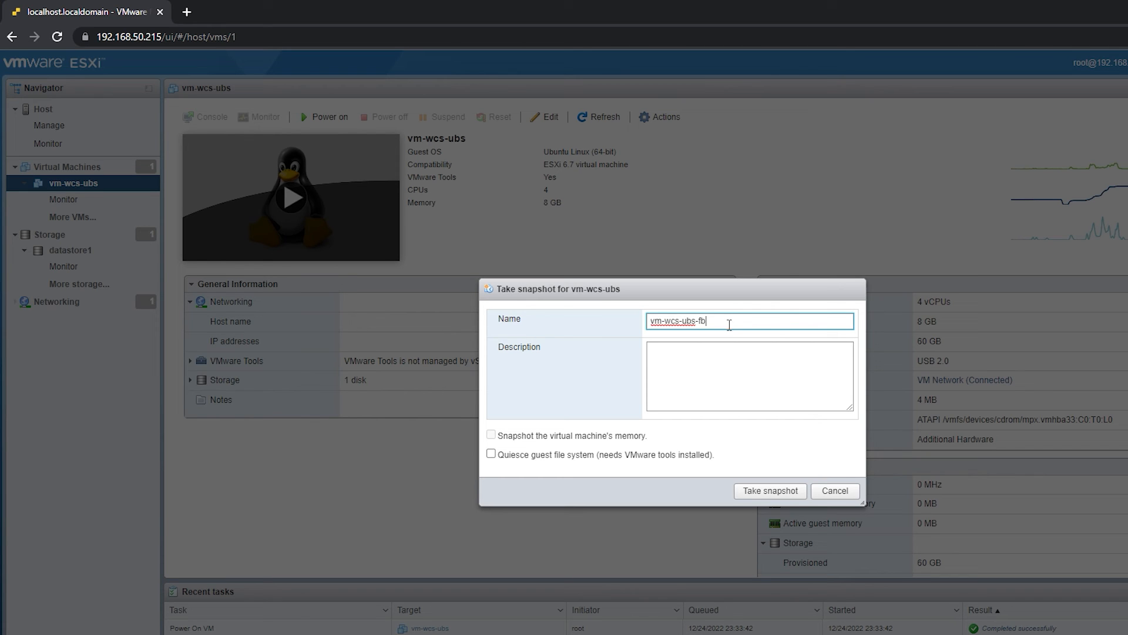
{"action": "left_click", "coordinate": [716, 419]}
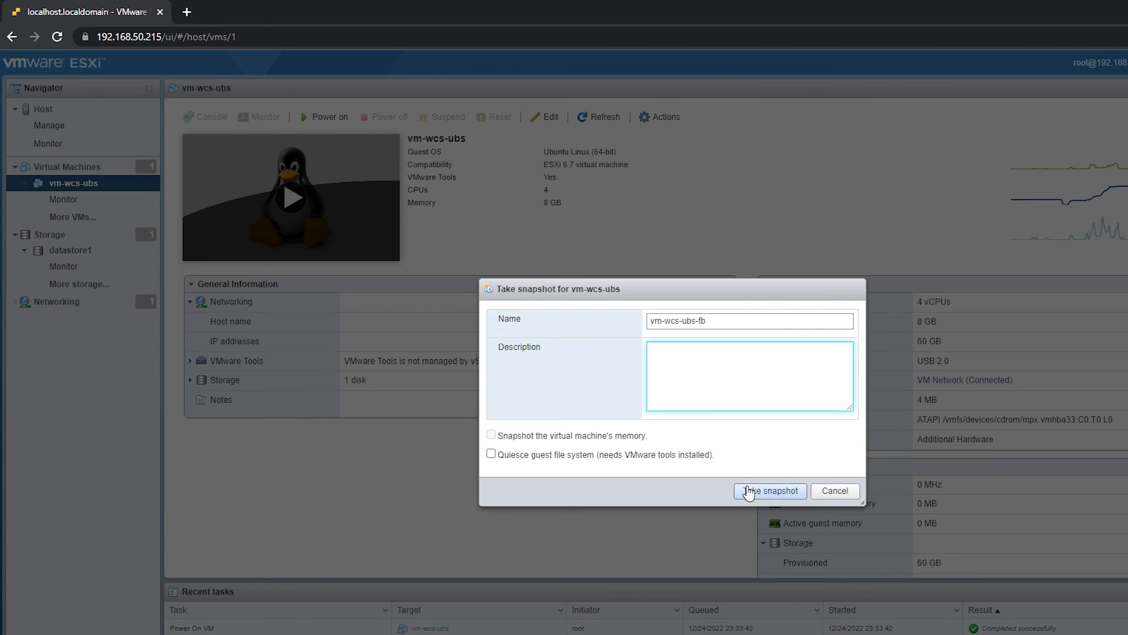
{"action": "type", "text": "Ubuntu Server first boot"}
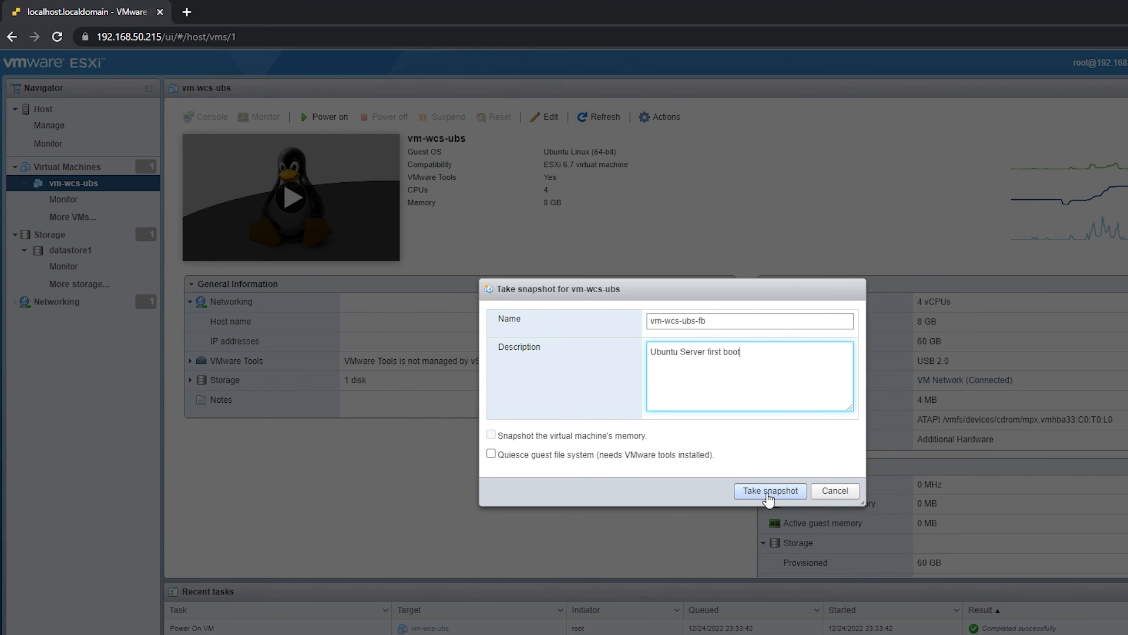
{"action": "left_click", "coordinate": [769, 492]}
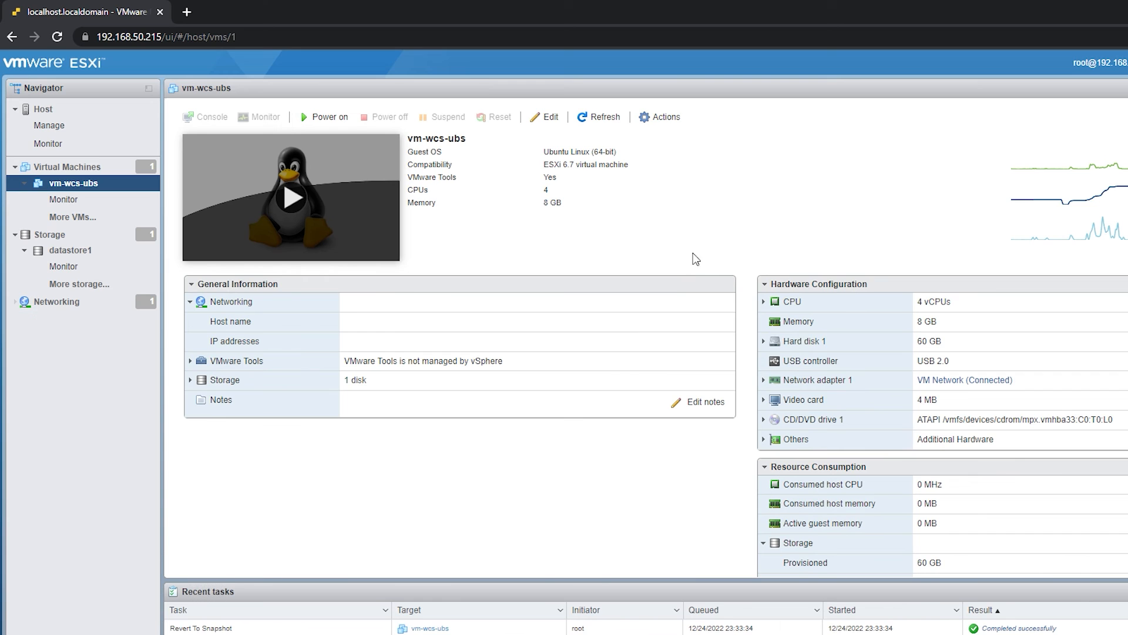
- Review the details of the vm-wcs-ubs-fb and vm-wcs-ubs1 snapshots in the snapshot manager, then close it
{"action": "left_click", "coordinate": [663, 117]}
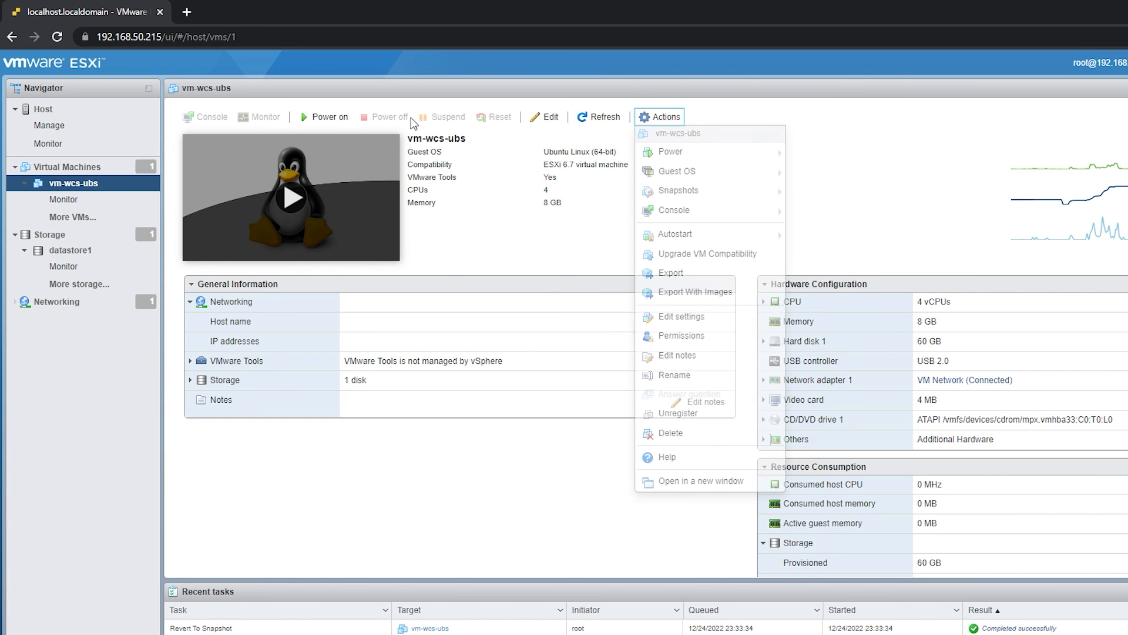
{"action": "mouse_move", "coordinate": [738, 197]}
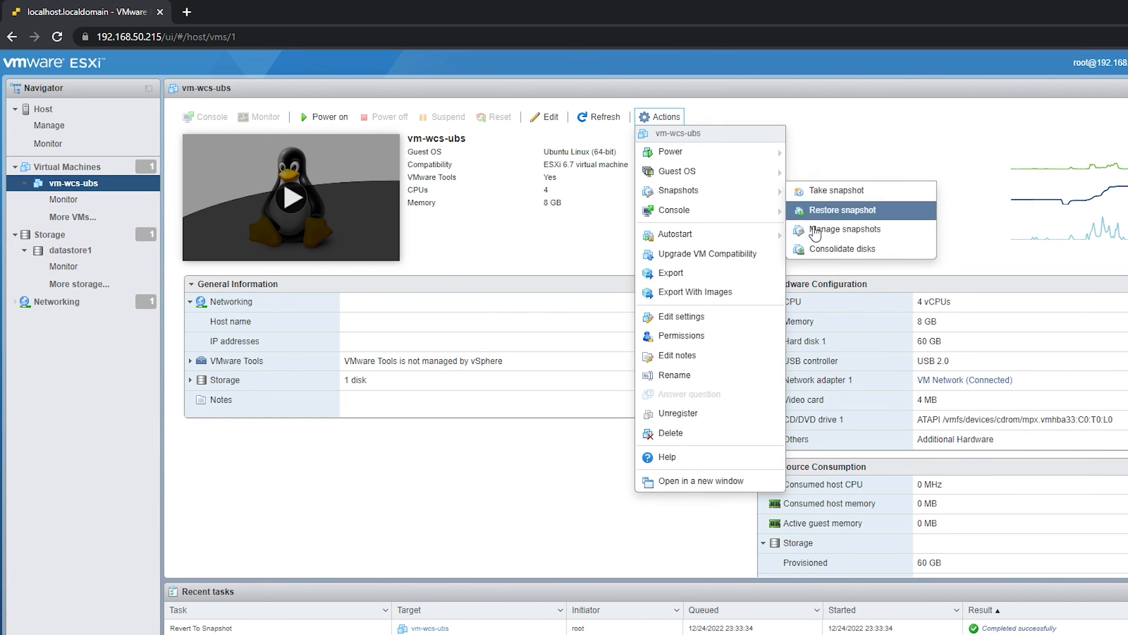
{"action": "left_click", "coordinate": [840, 229]}
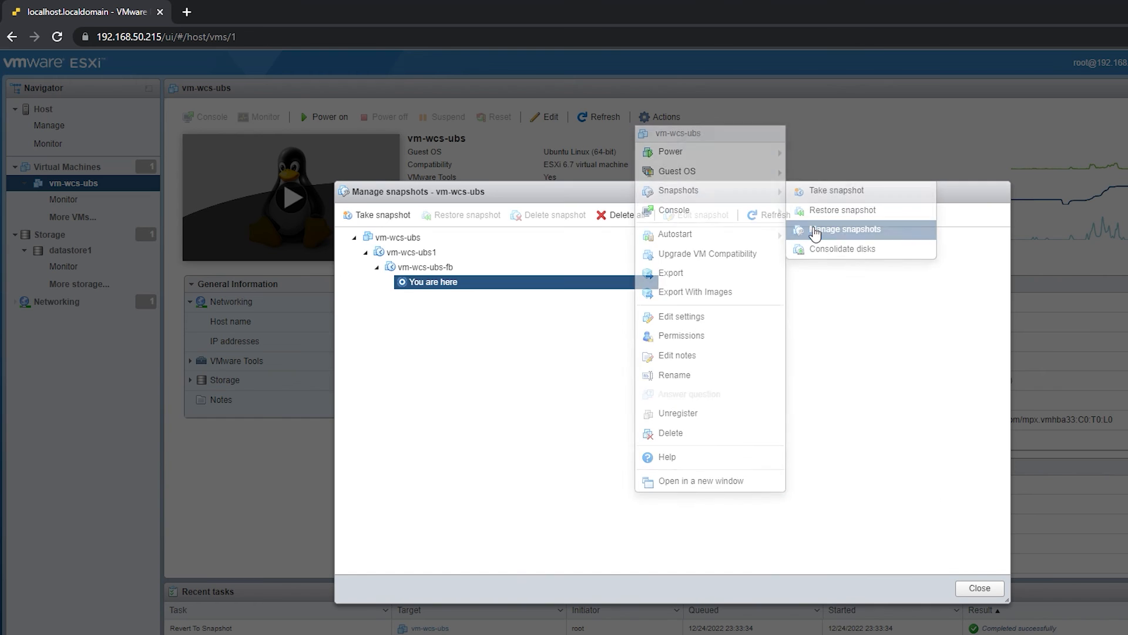
{"action": "left_click", "coordinate": [447, 267]}
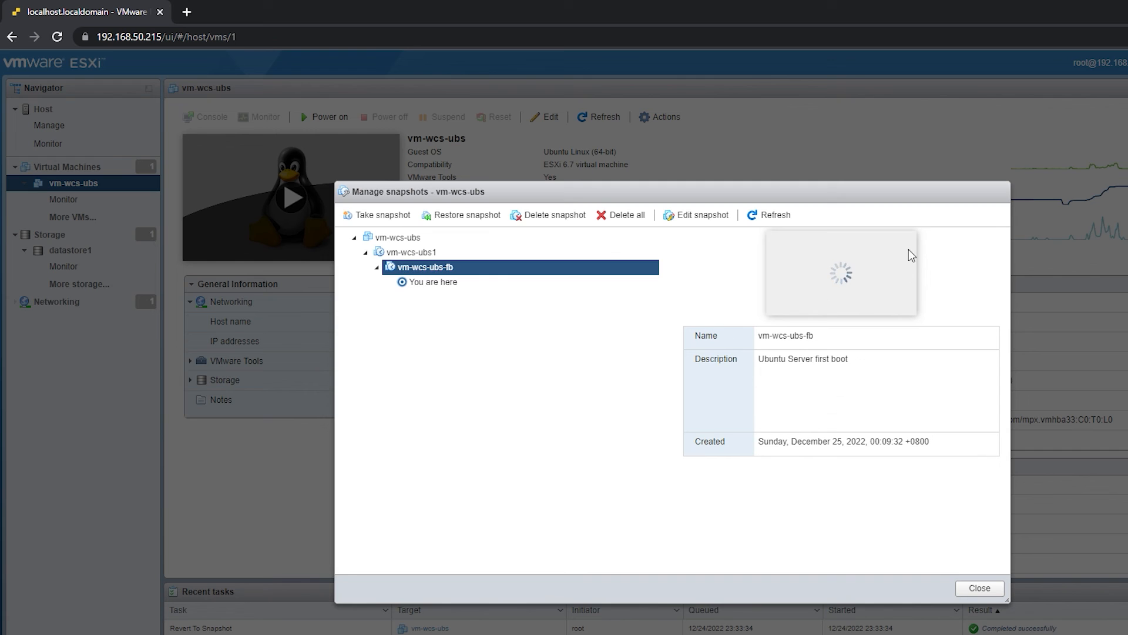
{"action": "left_click", "coordinate": [436, 256]}
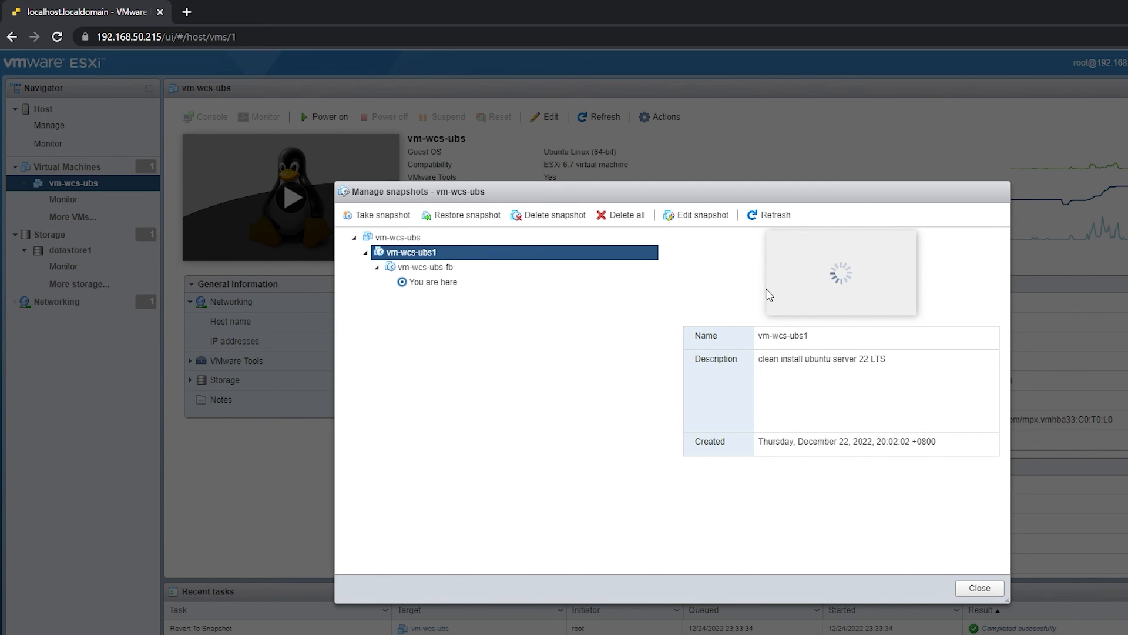
{"action": "left_click", "coordinate": [980, 592]}
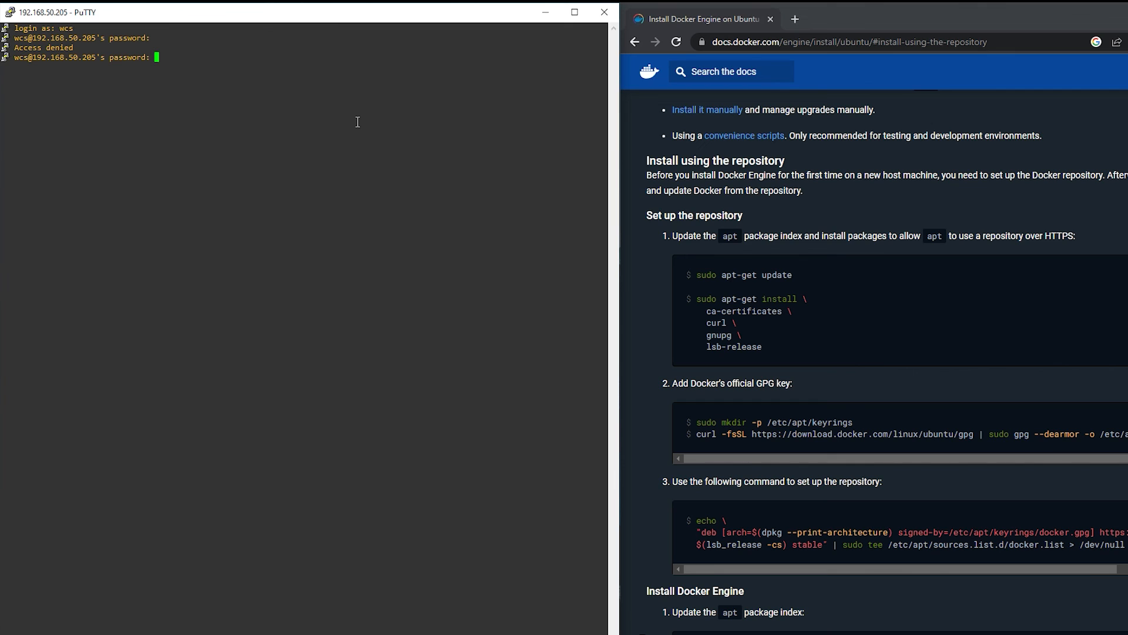
- Log in to the PuTTY SSH session with the account password and run sudo apt-get update, entering the sudo password
{"action": "key", "text": "Return"}
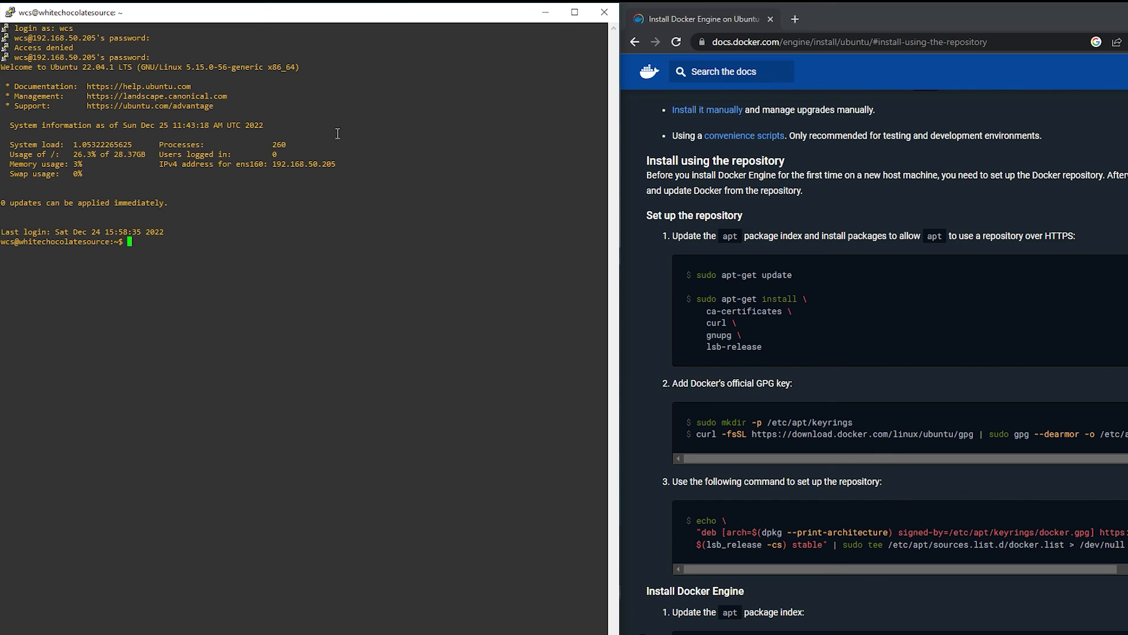
{"action": "type", "text": "sudo apt-get update"}
{"action": "key", "text": "Return"}
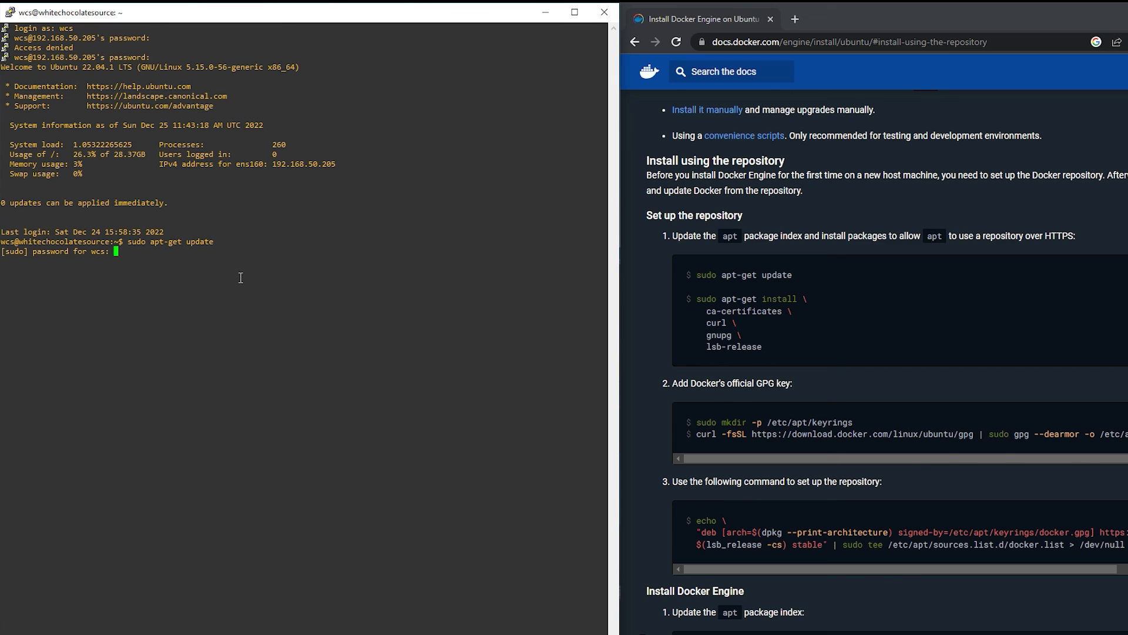
{"action": "key", "text": "Return"}
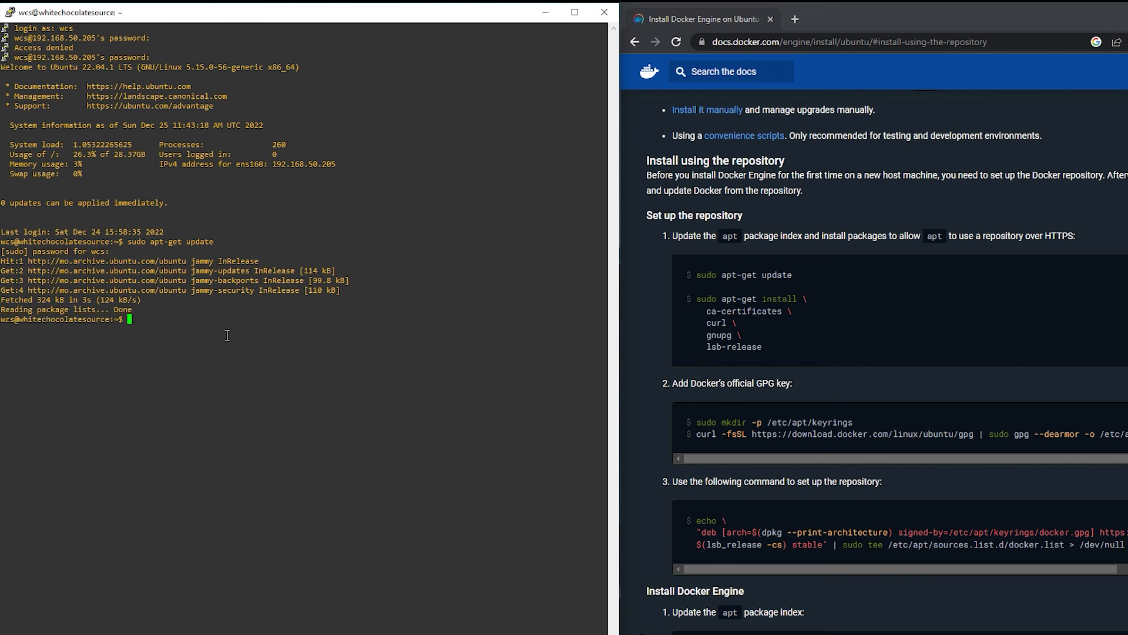
- Copy the apt-get install command for ca-certificates, curl, gnupg and lsb-release from the Docker docs and run it in the PuTTY session
{"action": "left_click_drag", "start_coordinate": [696, 298], "coordinate": [785, 341]}
{"action": "key", "text": "ctrl+c"}
{"action": "left_click", "coordinate": [236, 358]}
{"action": "key", "text": "ctrl+v"}
{"action": "right_click", "coordinate": [235, 358]}
{"action": "key", "text": "Return"}
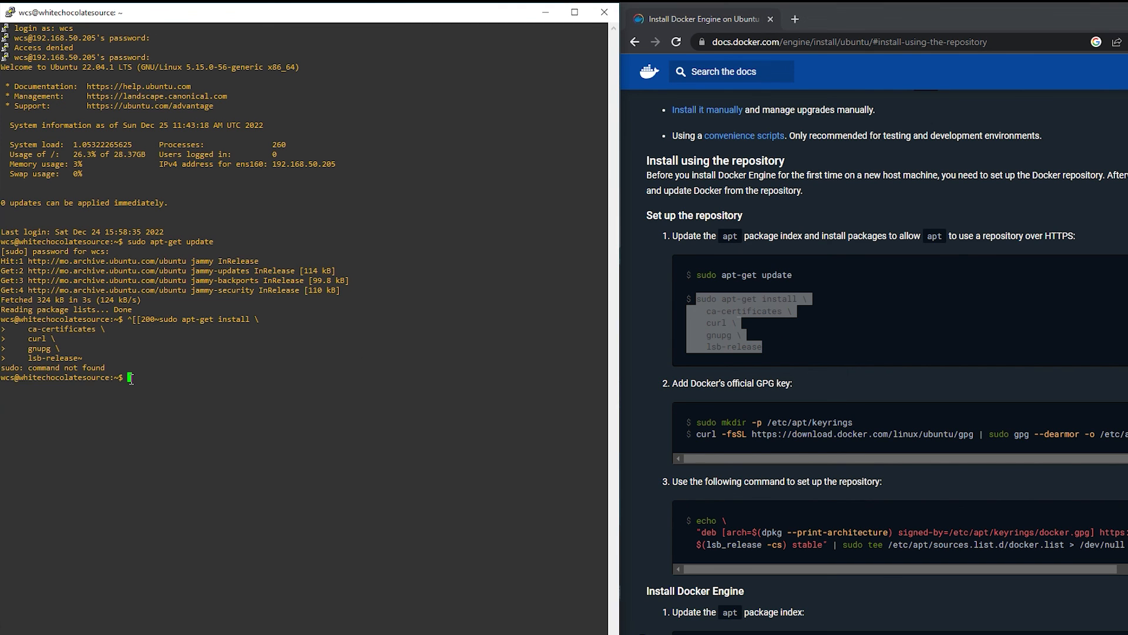
{"action": "right_click", "coordinate": [132, 381]}
{"action": "key", "text": "Return"}
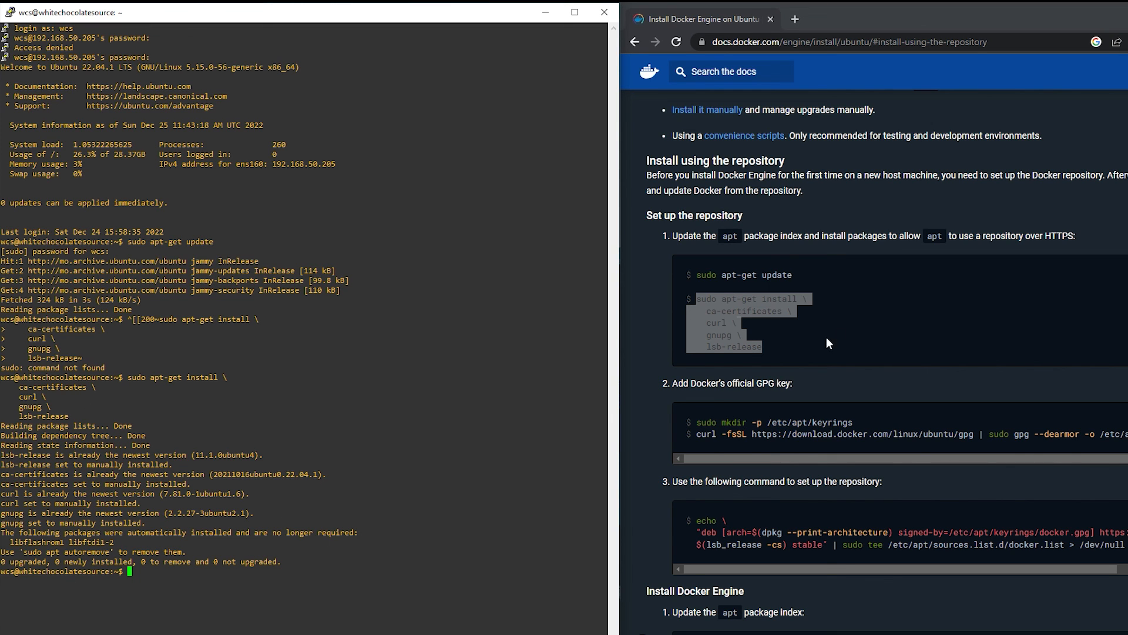
- Clear the terminal, then copy sudo mkdir -p /etc/apt/keyrings from the Docker docs and run it in the PuTTY session
{"action": "scroll", "coordinate": [840, 334], "scroll_direction": "down", "scroll_amount": 1}
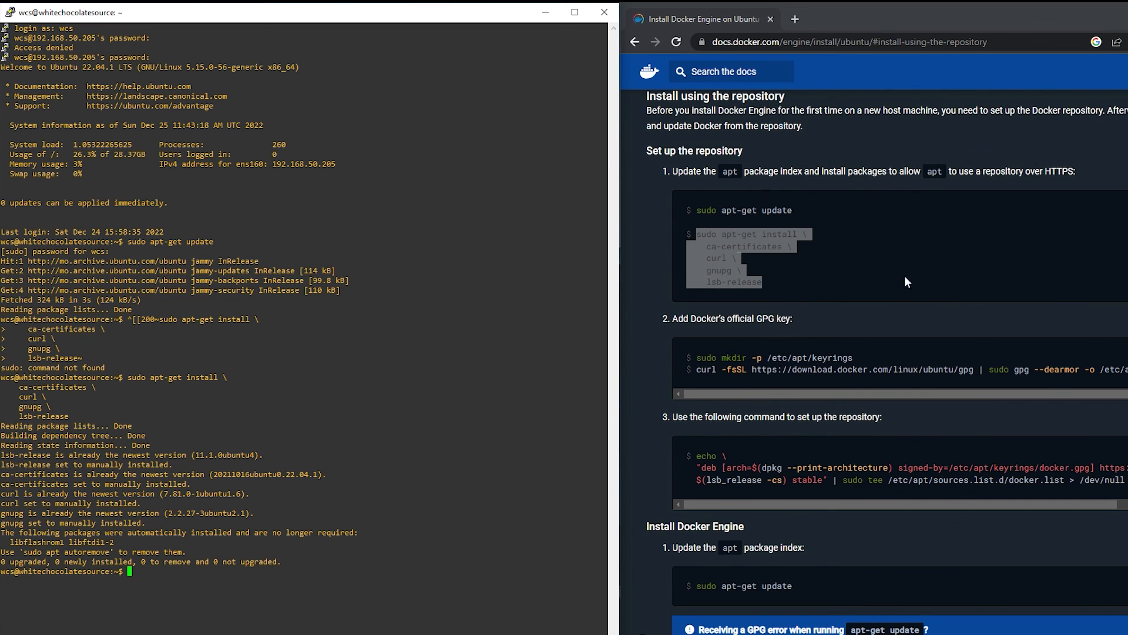
{"action": "type", "text": "clear"}
{"action": "key", "text": "Return"}
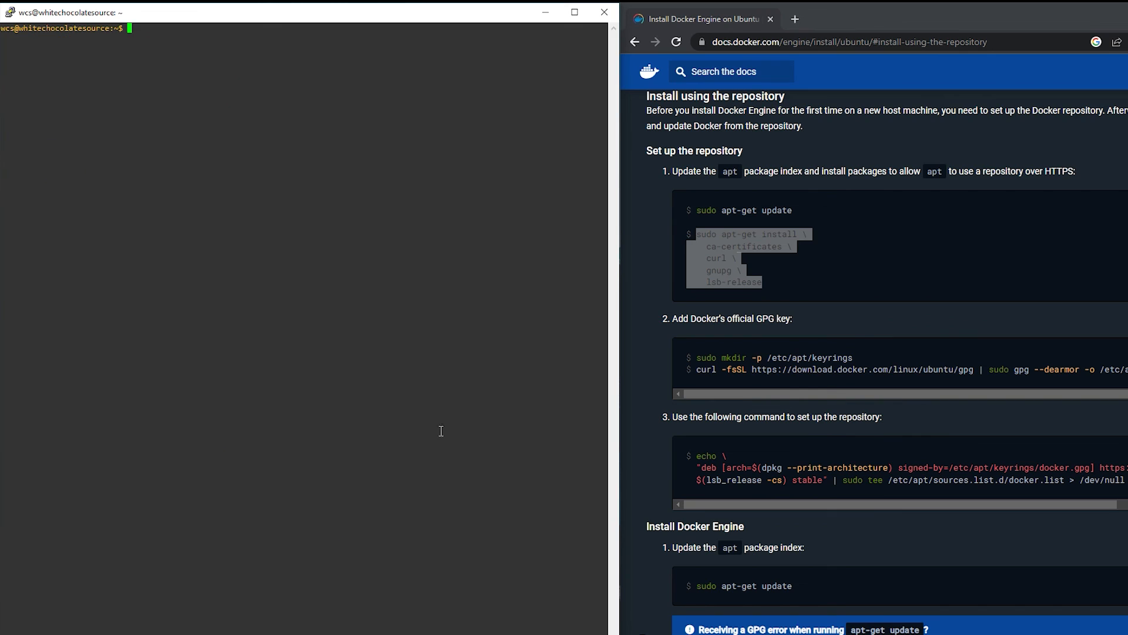
{"action": "left_click_drag", "start_coordinate": [697, 359], "coordinate": [859, 357]}
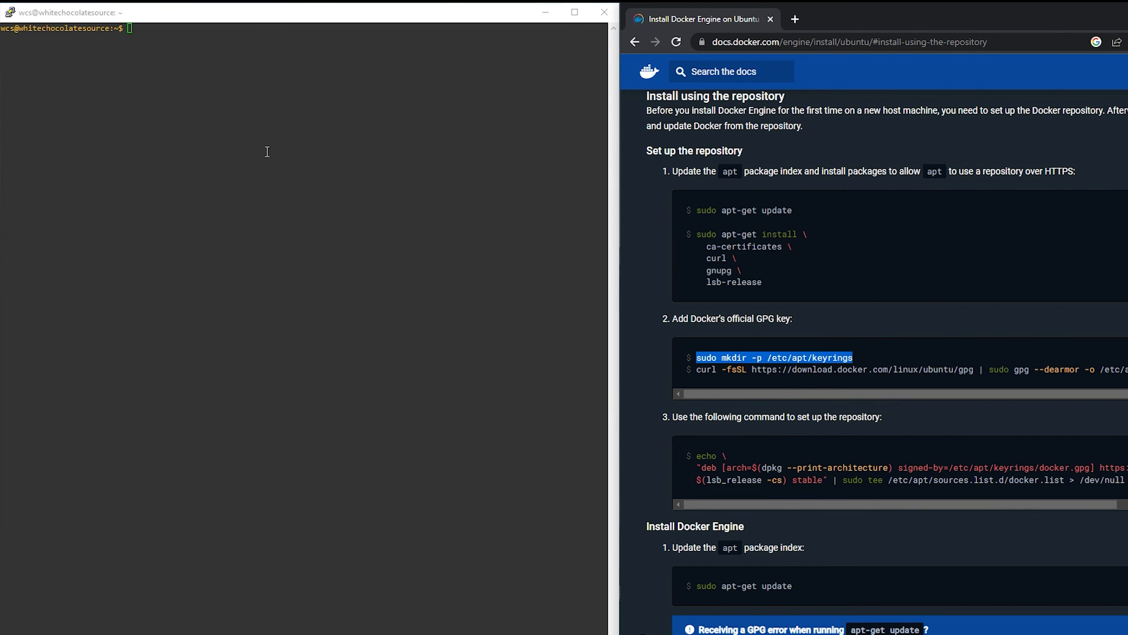
{"action": "left_click", "coordinate": [51, 114]}
{"action": "right_click", "coordinate": [147, 92]}
{"action": "key", "text": "Return"}
- Copy the curl command that saves Docker's GPG key as a dearmored keyring from the docs and run it in the PuTTY session
{"action": "left_click_drag", "start_coordinate": [696, 370], "coordinate": [1125, 372]}
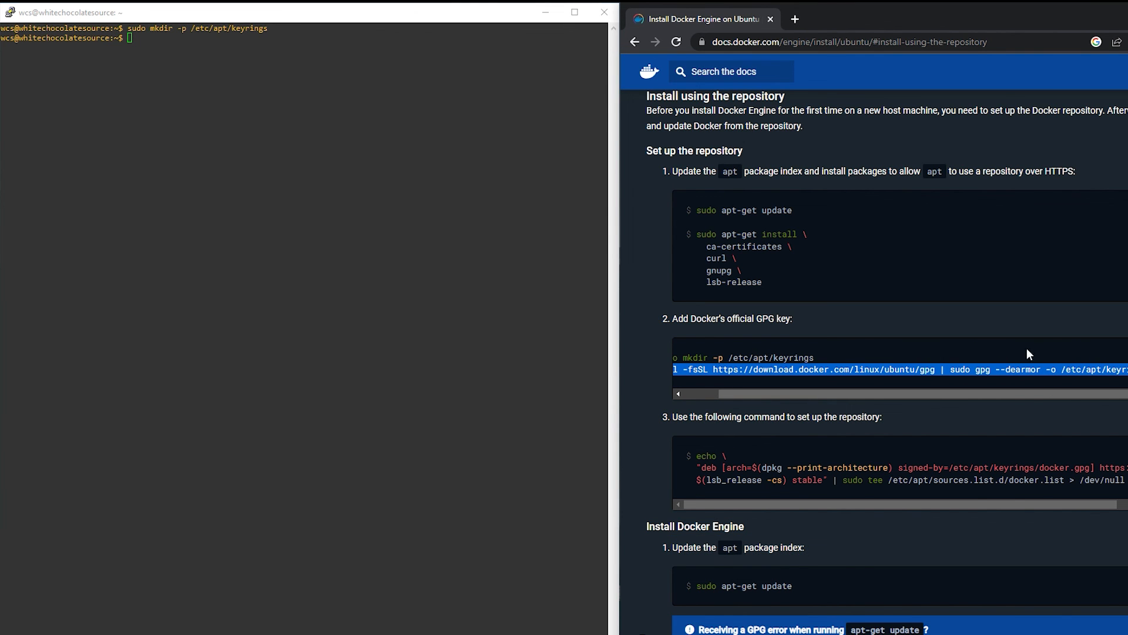
{"action": "left_click_drag", "start_coordinate": [725, 392], "coordinate": [643, 402]}
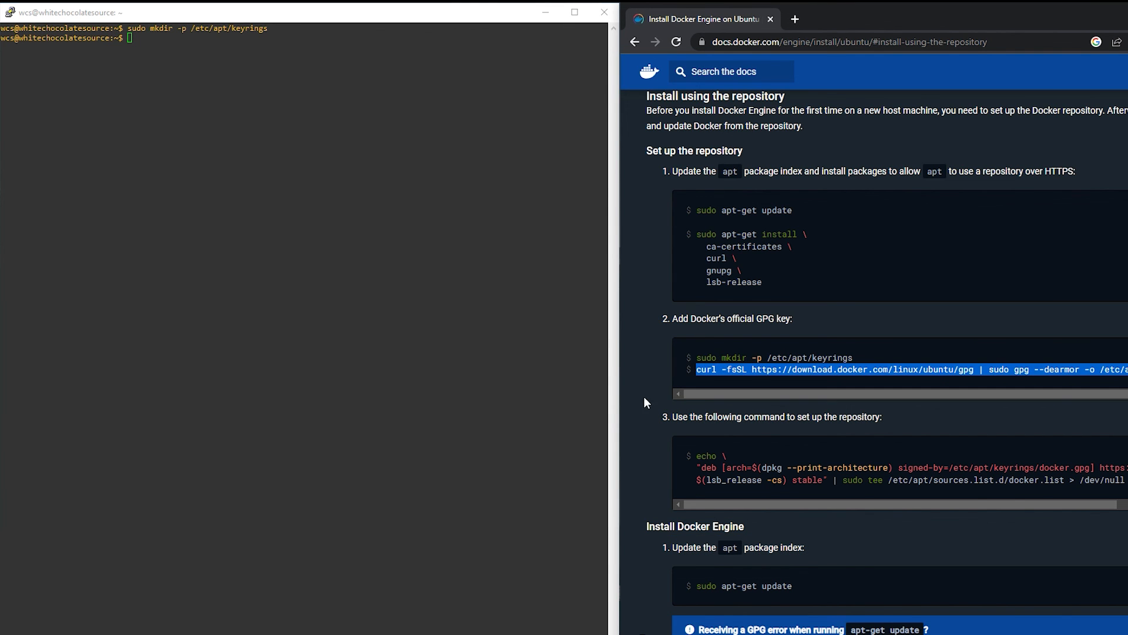
{"action": "left_click", "coordinate": [155, 71]}
{"action": "right_click", "coordinate": [141, 44]}
{"action": "key", "text": "Return"}
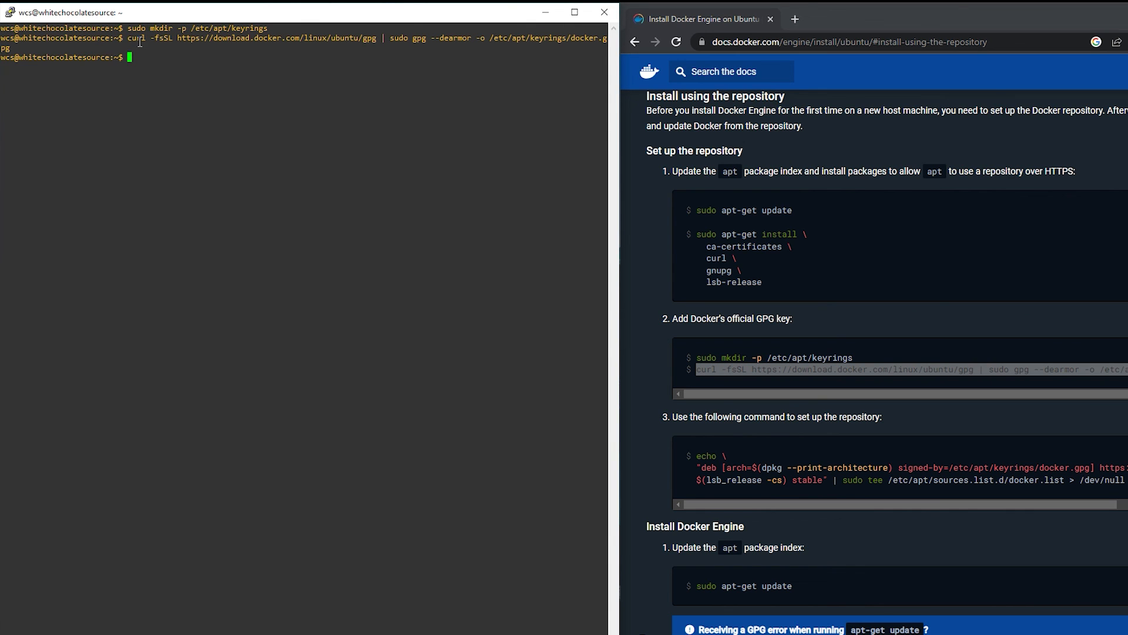
- Copy the echo command that writes Docker's stable repository to /etc/apt/sources.list.d/docker.list from the docs and run it in the PuTTY session
{"action": "left_click", "coordinate": [753, 462]}
{"action": "left_click_drag", "start_coordinate": [695, 457], "coordinate": [1124, 480]}
{"action": "key", "text": "ctrl+c"}
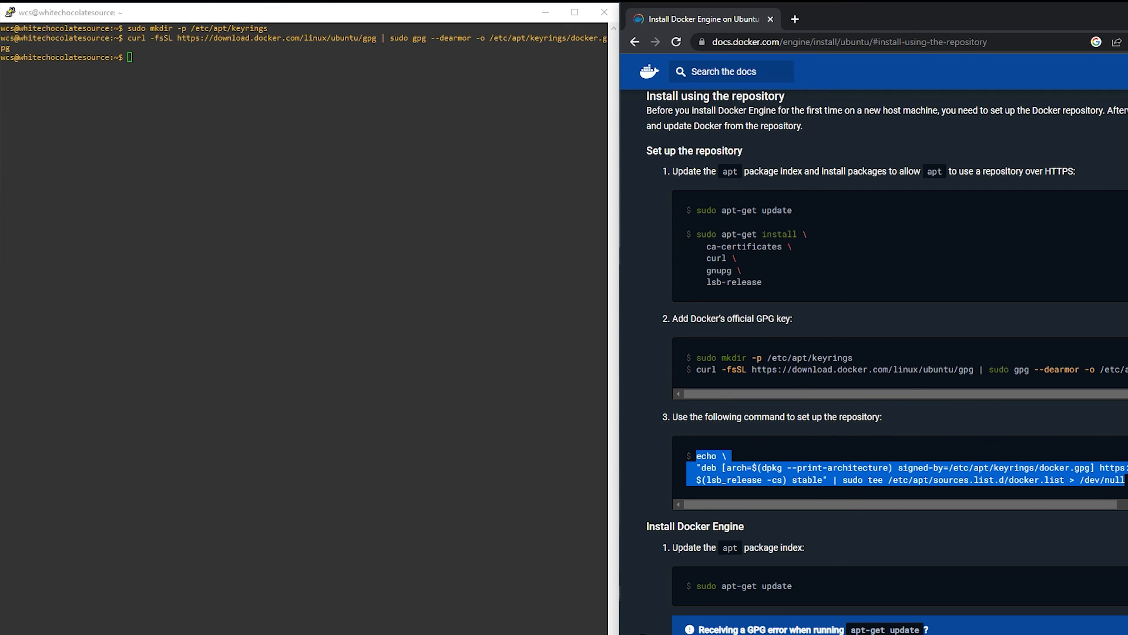
{"action": "left_click", "coordinate": [173, 97]}
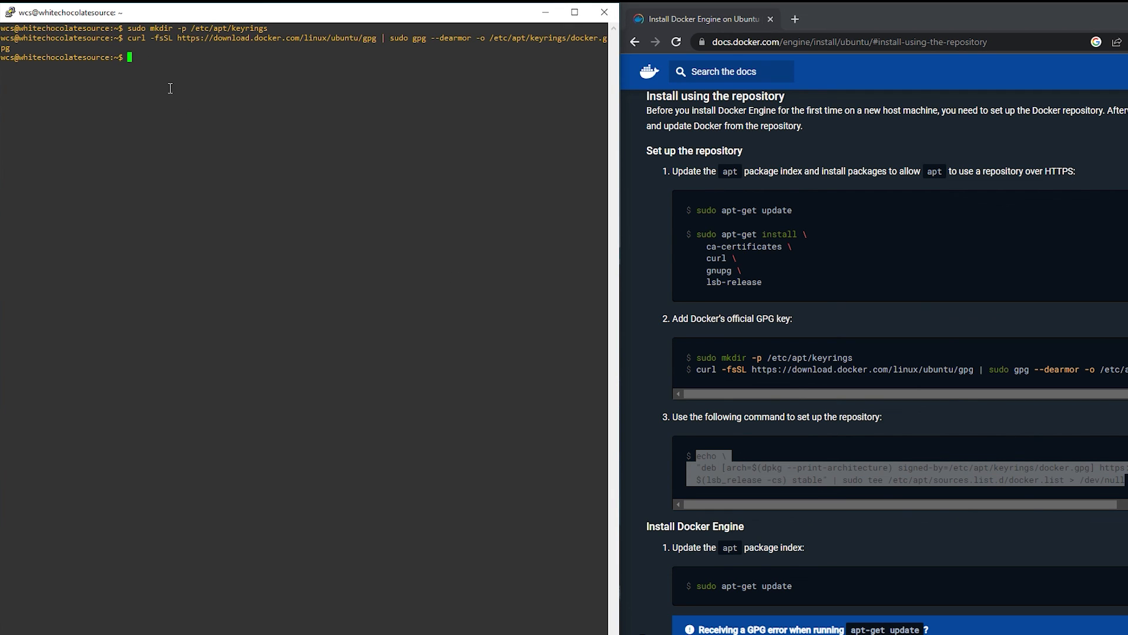
{"action": "right_click", "coordinate": [134, 55]}
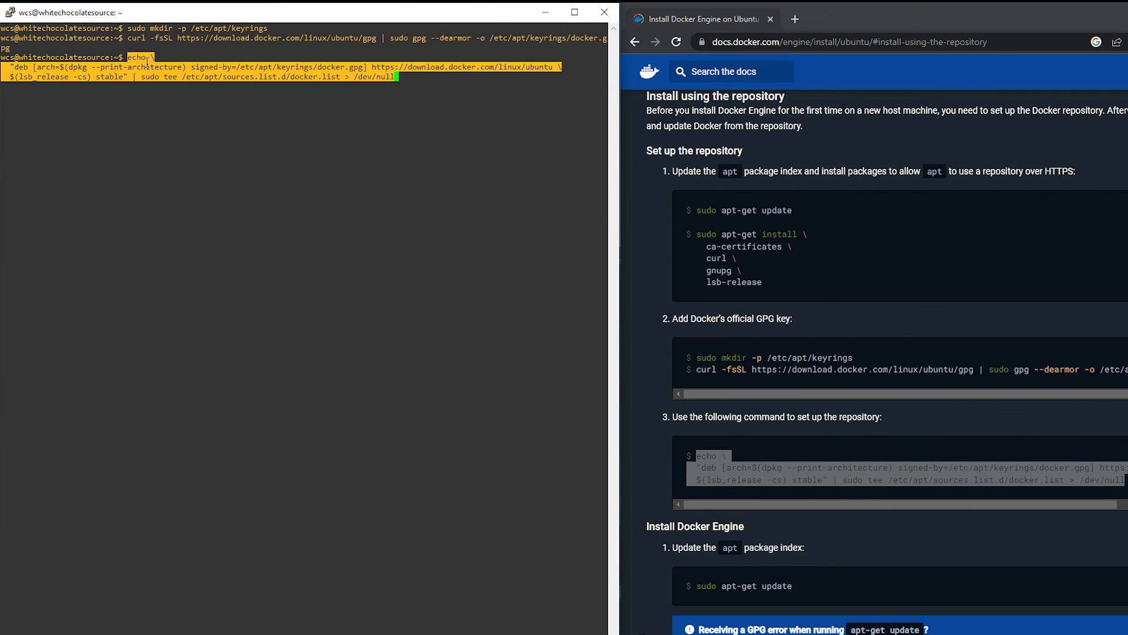
{"action": "key", "text": "Return"}
- Update the package index with sudo apt-get update
{"action": "type", "text": "sudo apt-get update"}
{"action": "key", "text": "Return"}
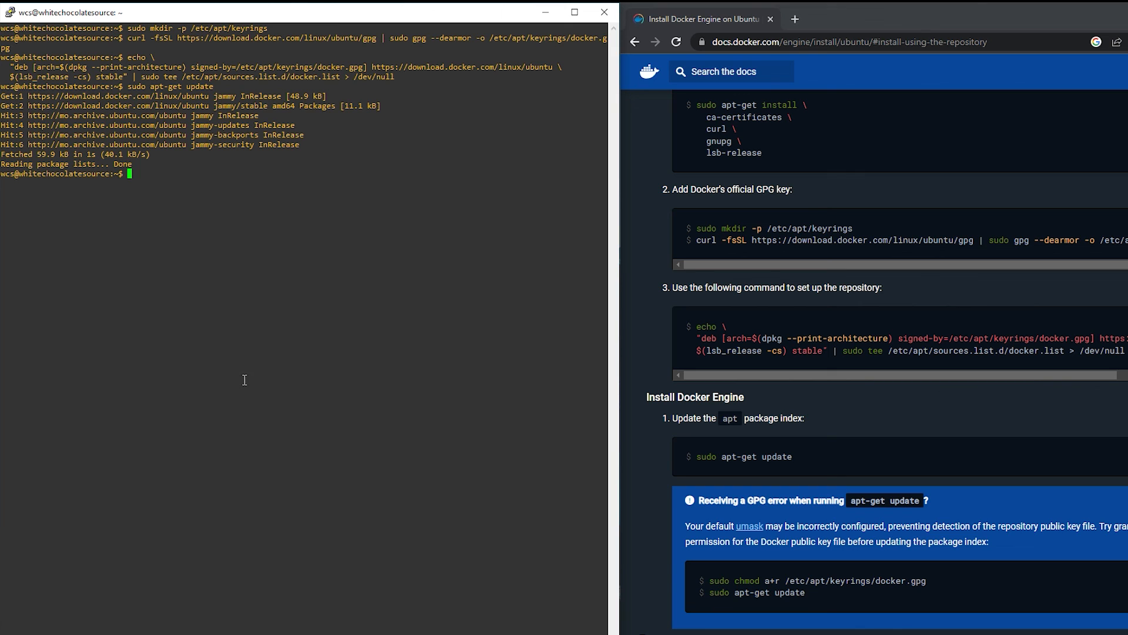
- Copy the install command for docker-ce, docker-ce-cli, containerd.io and docker-compose-plugin from the docs, run it in the PuTTY session and accept the installation with Y
{"action": "scroll", "coordinate": [819, 384], "scroll_direction": "down", "scroll_amount": 5}
{"action": "left_click_drag", "start_coordinate": [701, 432], "coordinate": [1106, 437]}
{"action": "key", "text": "ctrl+c"}
{"action": "left_click", "coordinate": [176, 206]}
{"action": "right_click", "coordinate": [137, 178]}
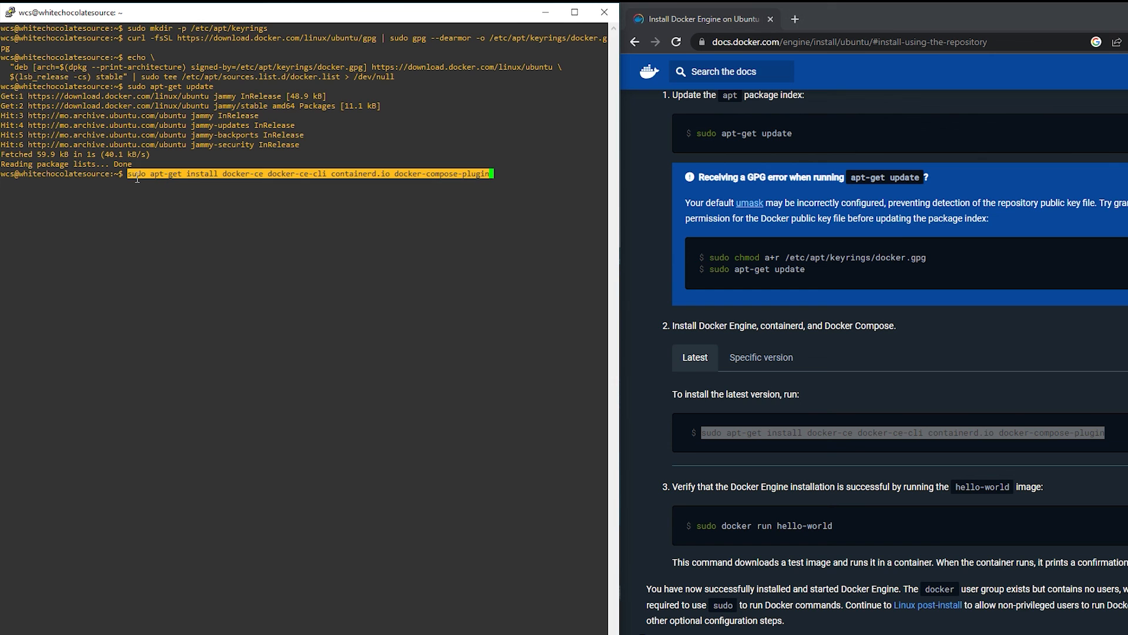
{"action": "key", "text": "Return"}
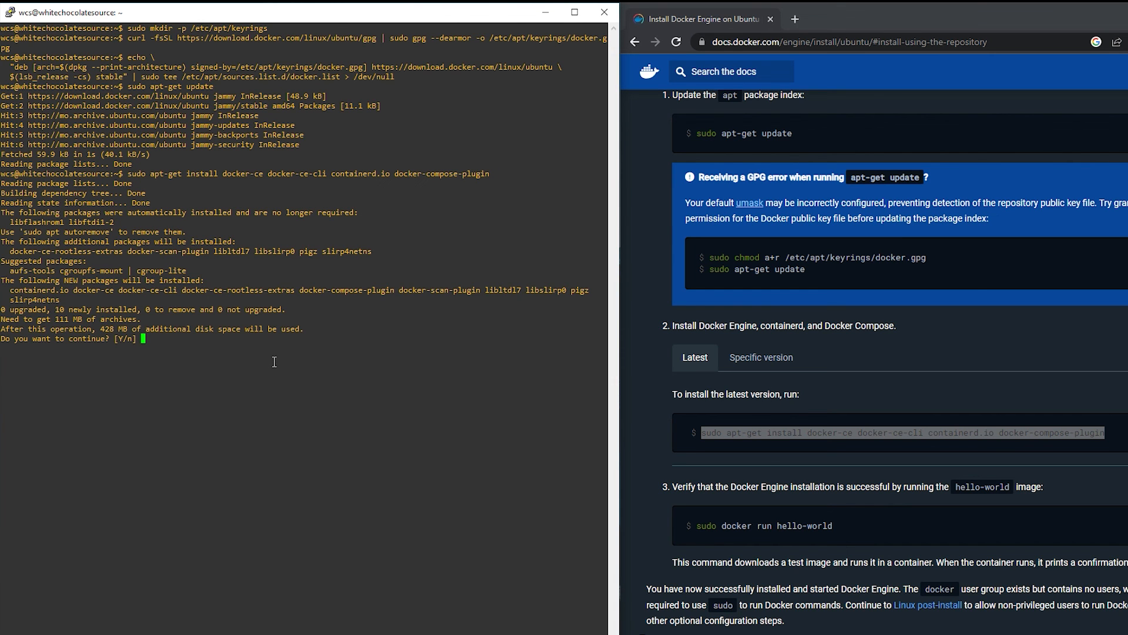
{"action": "type", "text": "Y"}
{"action": "key", "text": "Return"}
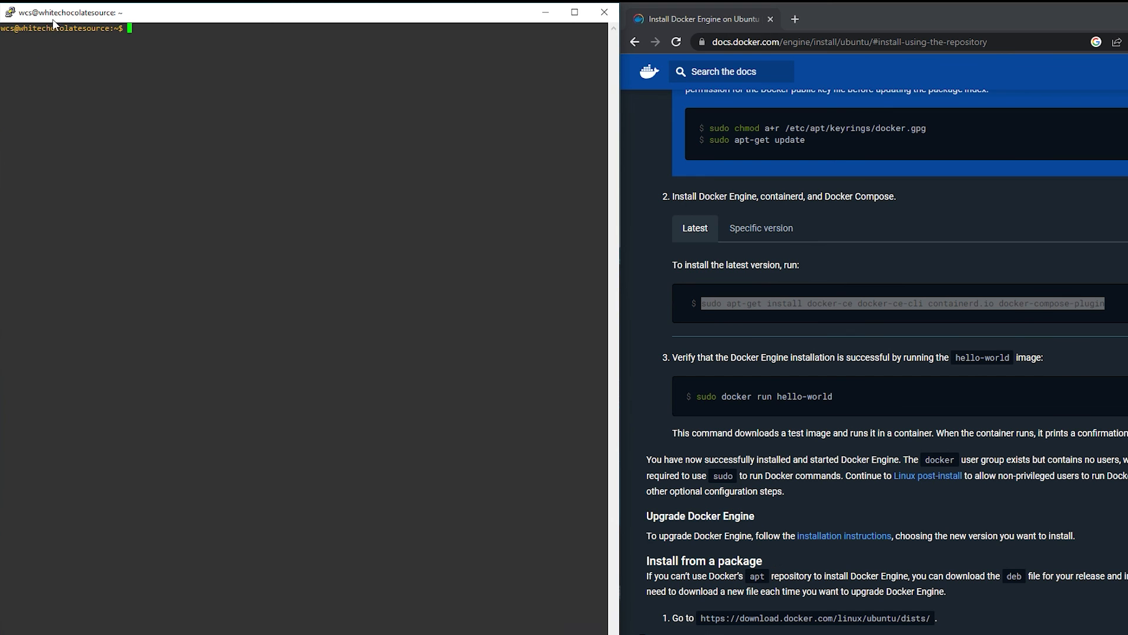
- Test the Docker Engine installation by running sudo docker run hello-world
{"action": "type", "text": "sudo docker run hello-world"}
{"action": "key", "text": "Return"}
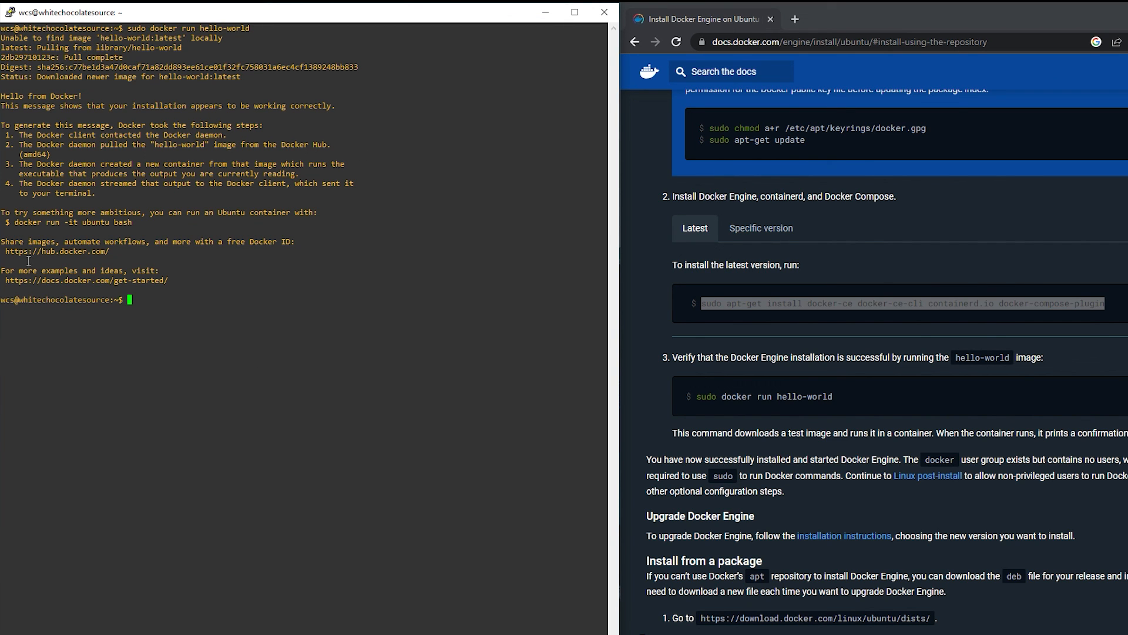
- List all containers with sudo docker ps -a and examine the hello-world container's entry
{"action": "type", "text": "sudo docker ps -a"}
{"action": "key", "text": "Return"}
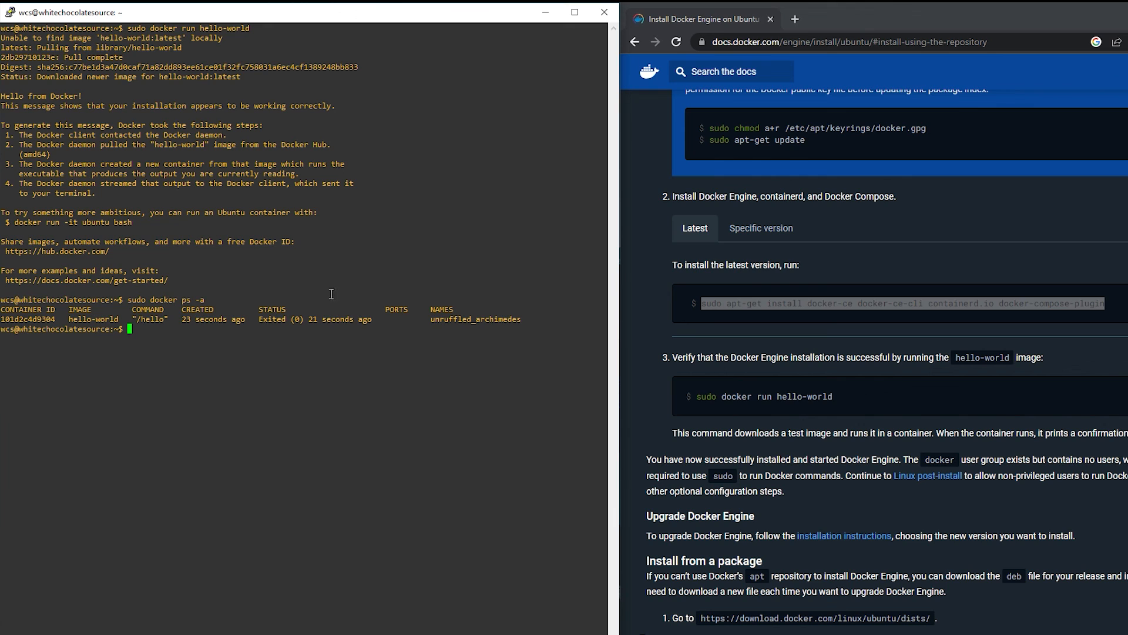
{"action": "left_click_drag", "start_coordinate": [9, 319], "coordinate": [254, 320]}
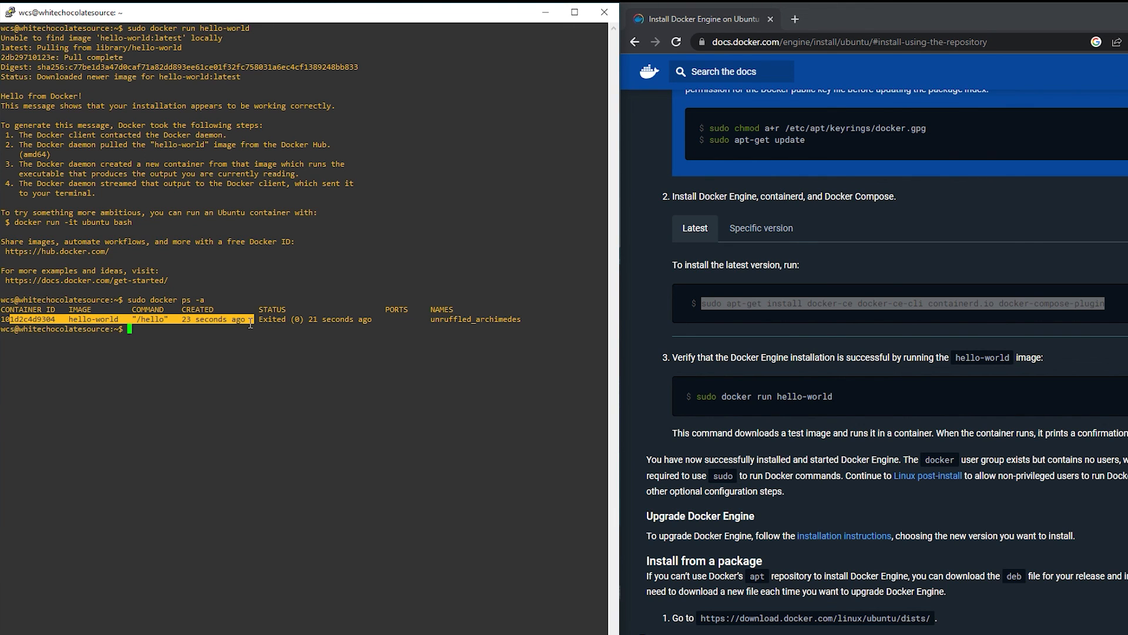
{"action": "double_click", "coordinate": [235, 337]}
{"action": "left_click", "coordinate": [236, 333]}
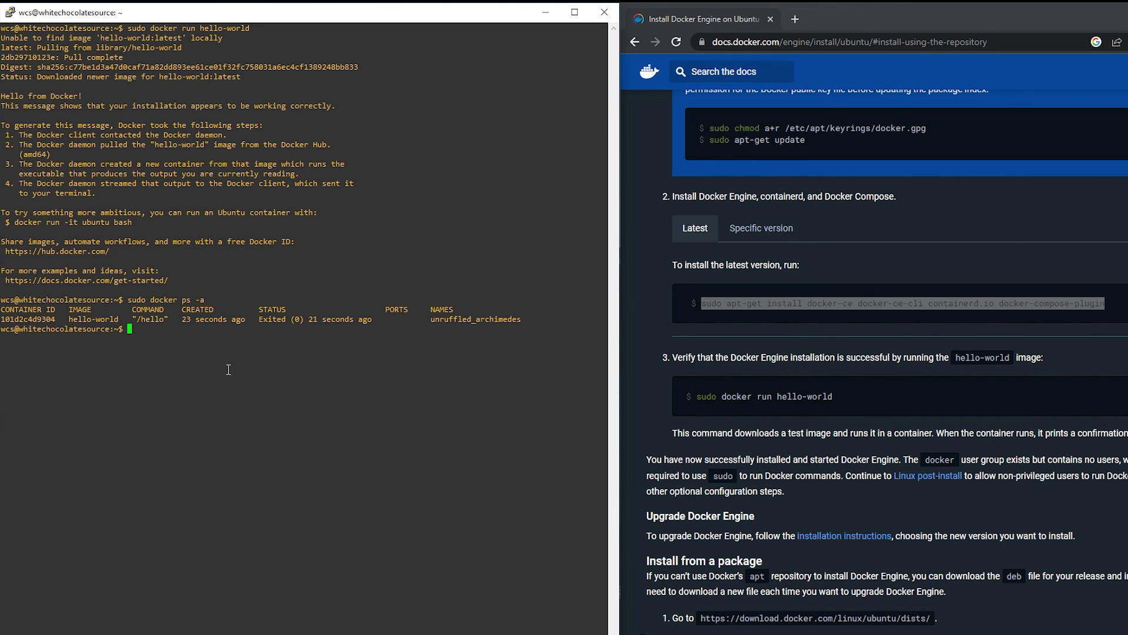